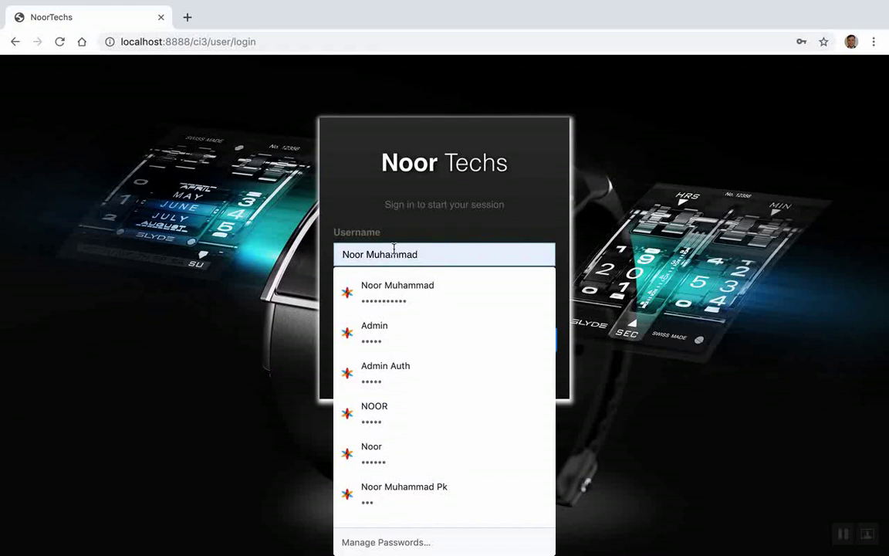
Fill the login from a saved account, then go to 'Register a new membership'
{"action": "left_click", "coordinate": [332, 214]}
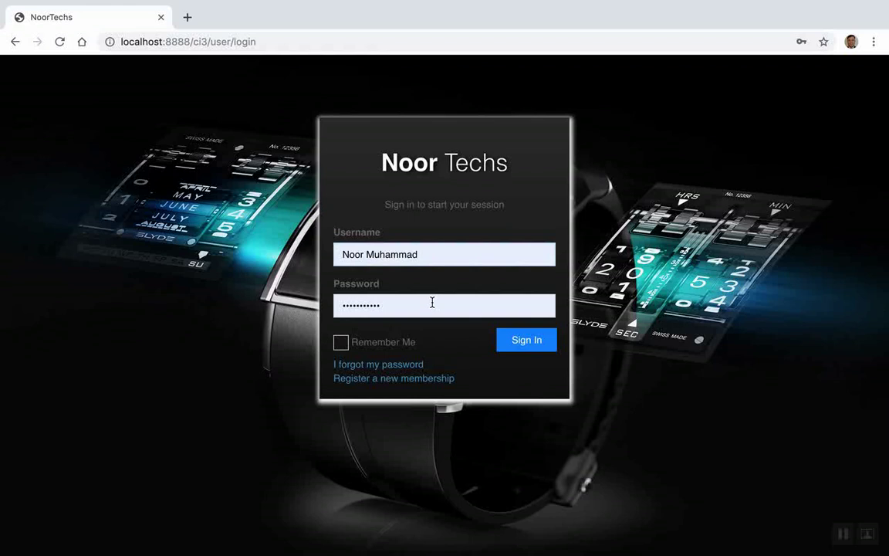
{"action": "left_click", "coordinate": [366, 383]}
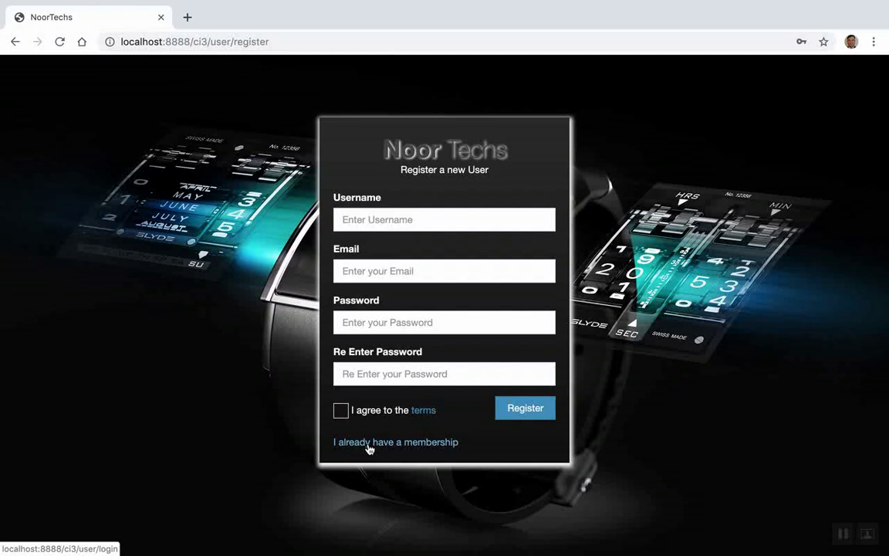
Return to the sign-in page and sign in to the Admin Dashboard with the autofilled credentials
{"action": "left_click", "coordinate": [369, 448]}
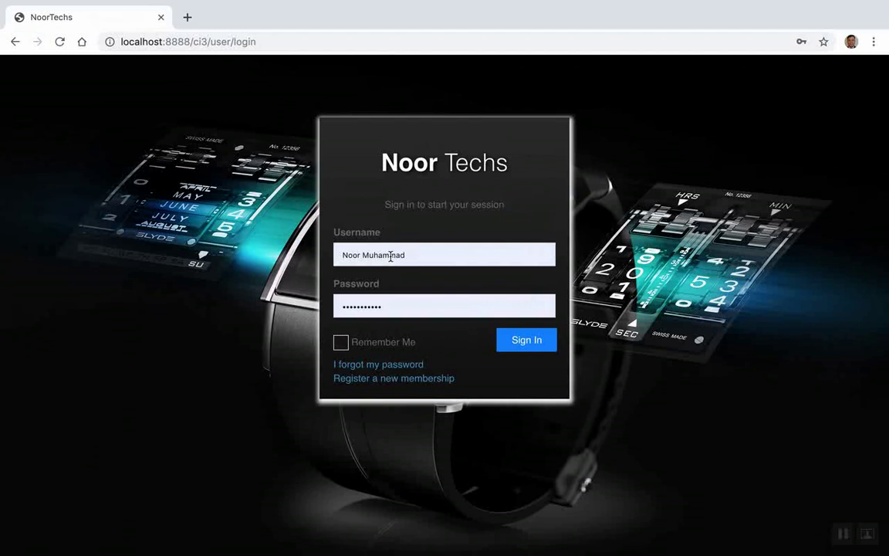
{"action": "left_click", "coordinate": [529, 352]}
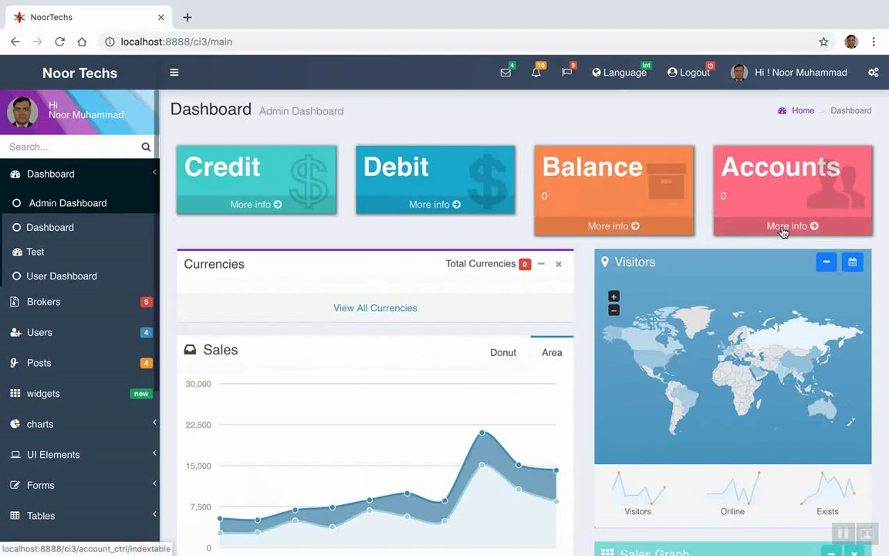
Check the Language dropdown, then open Accounts Management via the Accounts box's More info
{"action": "left_click", "coordinate": [617, 75]}
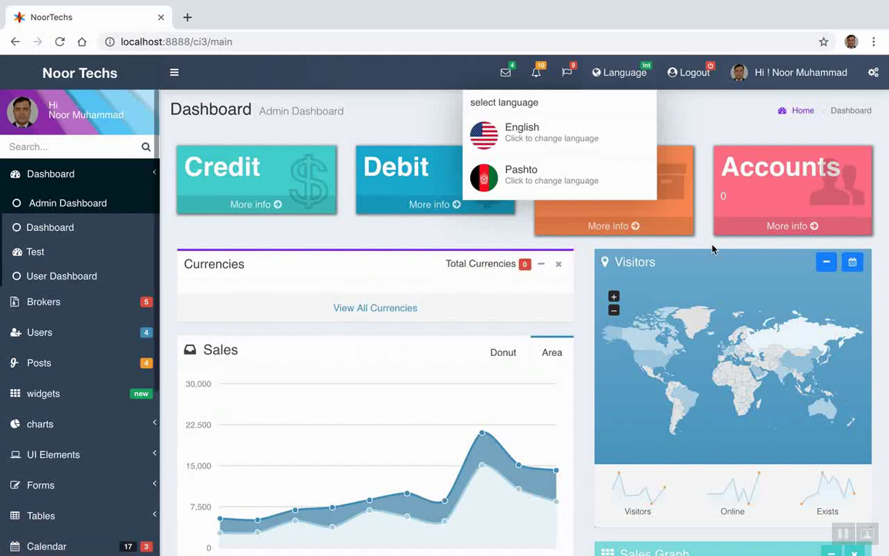
{"action": "left_click", "coordinate": [780, 229]}
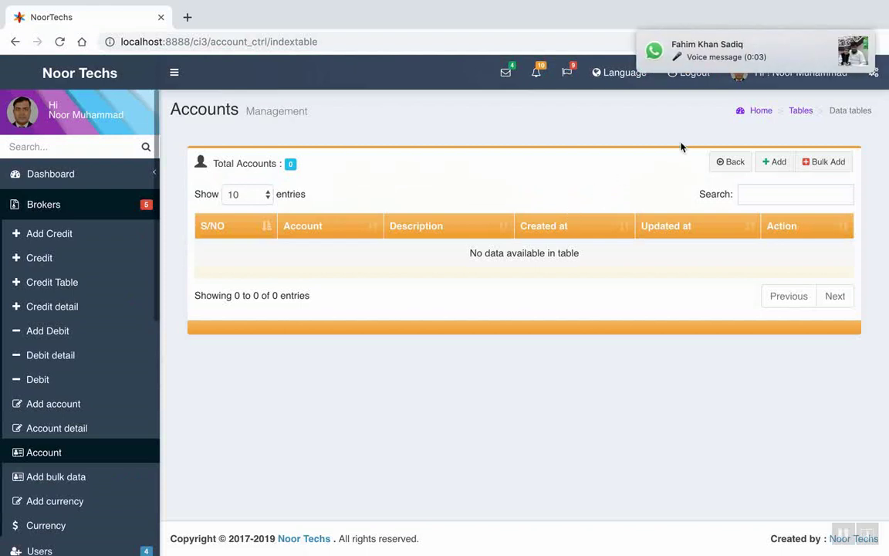
Start a new account record with the '+ Add' button on Accounts Management
{"action": "mouse_move", "coordinate": [832, 54]}
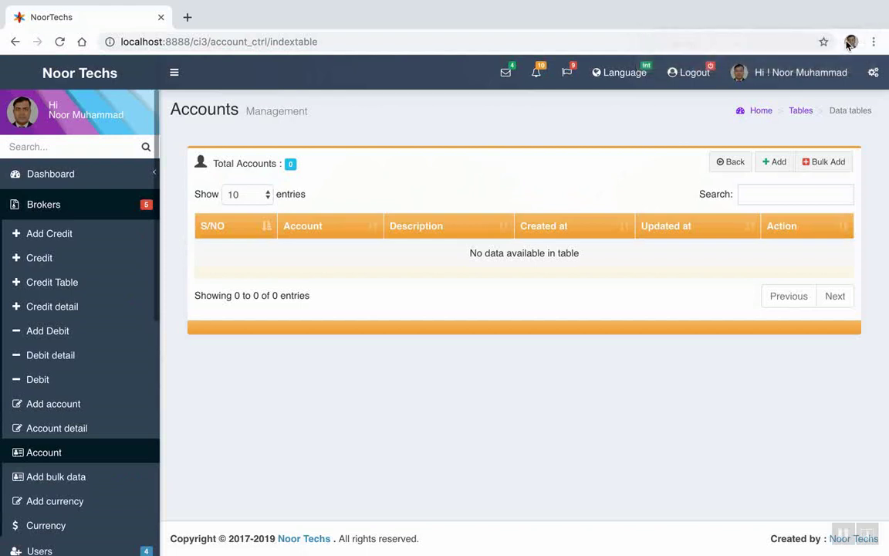
{"action": "left_click", "coordinate": [773, 164]}
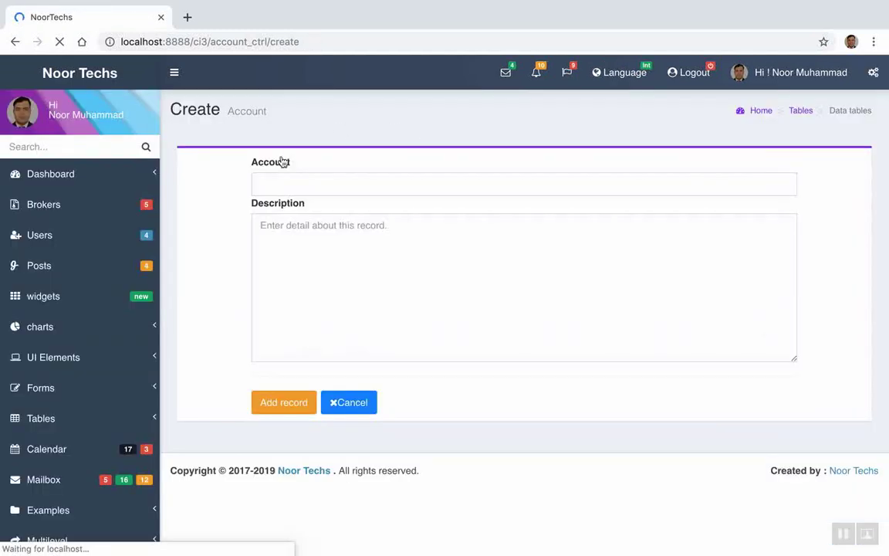
Save a Bank Alfalah account with description 'Teen Talwar Branch Karachi Pakistan'
{"action": "left_click", "coordinate": [267, 182]}
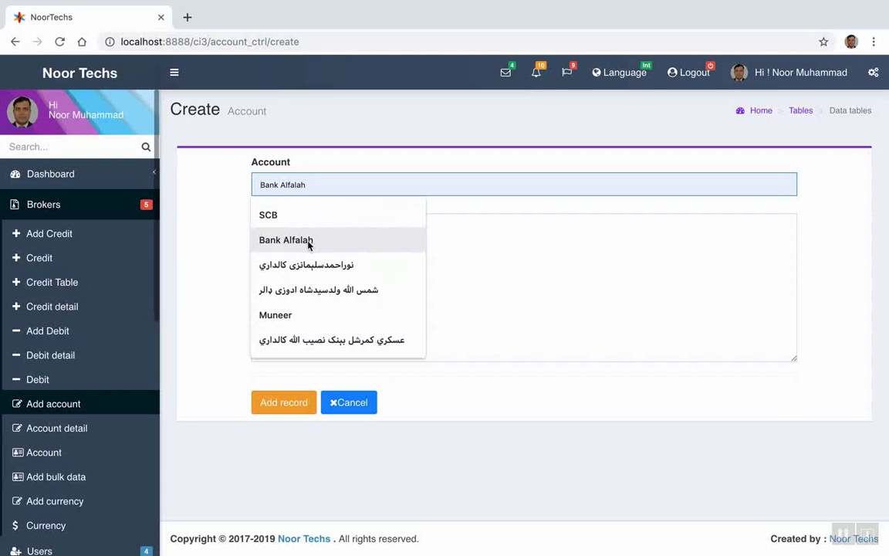
{"action": "left_click", "coordinate": [308, 241]}
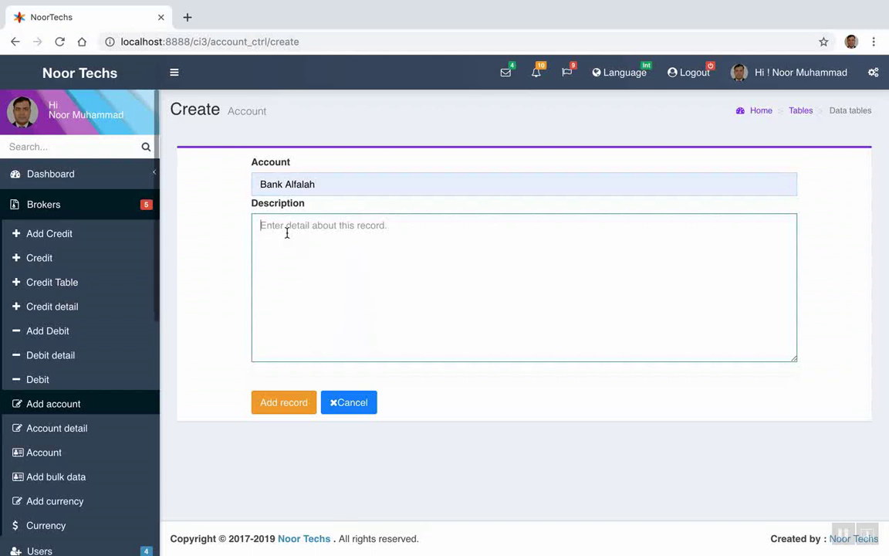
{"action": "type", "text": "Su"}
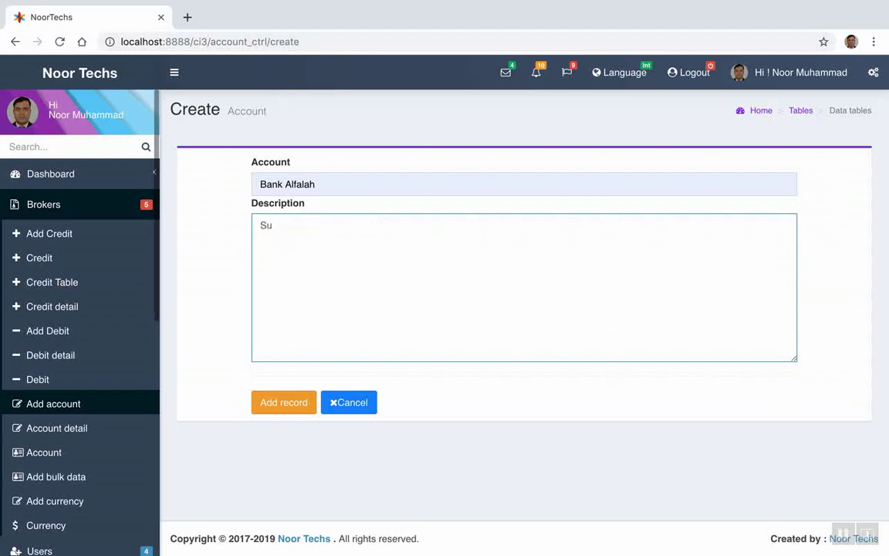
{"action": "key", "text": "BackSpace"}
{"action": "key", "text": "BackSpace"}
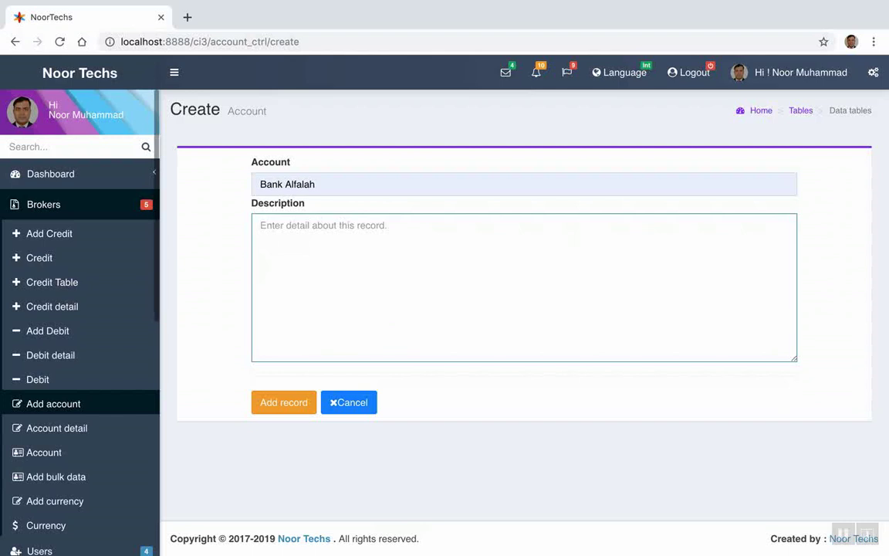
{"action": "type", "text": "Teen "}
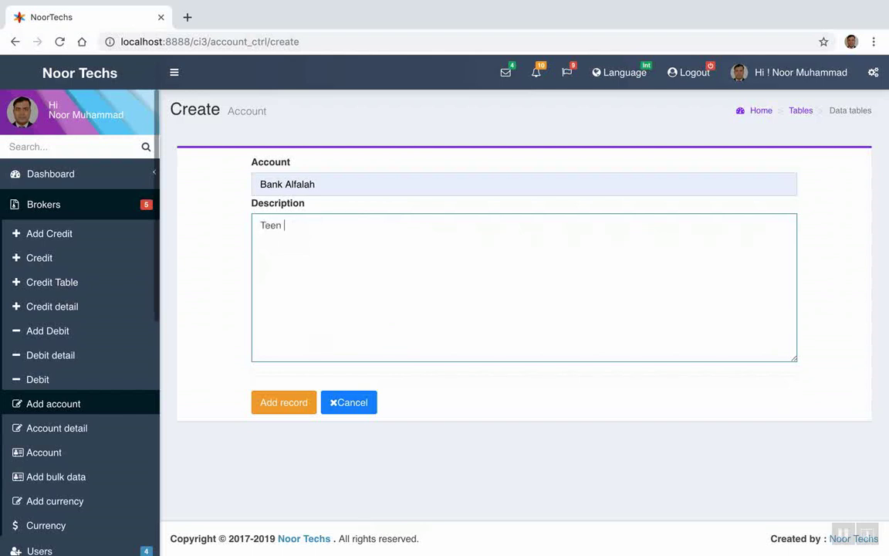
{"action": "type", "text": "Talwar Branch Karachi Pakistan"}
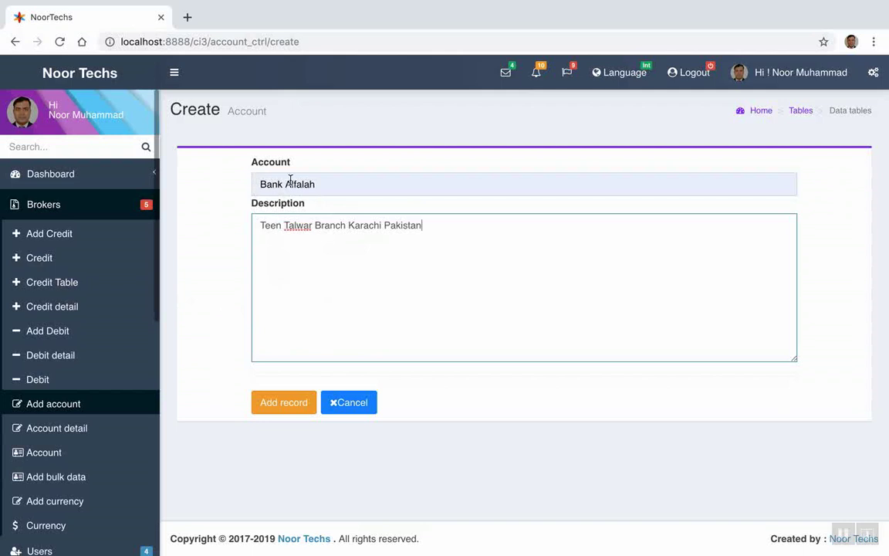
{"action": "left_click", "coordinate": [272, 405]}
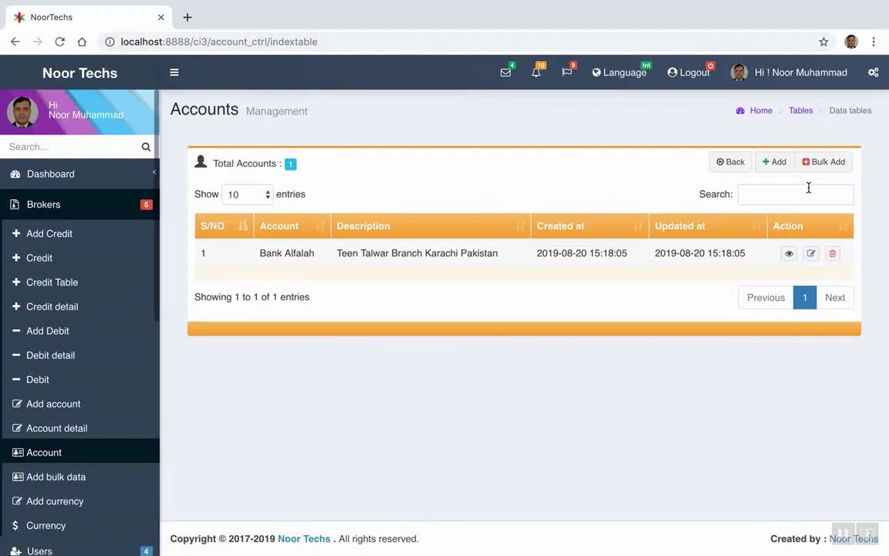
{"action": "left_click", "coordinate": [53, 178]}
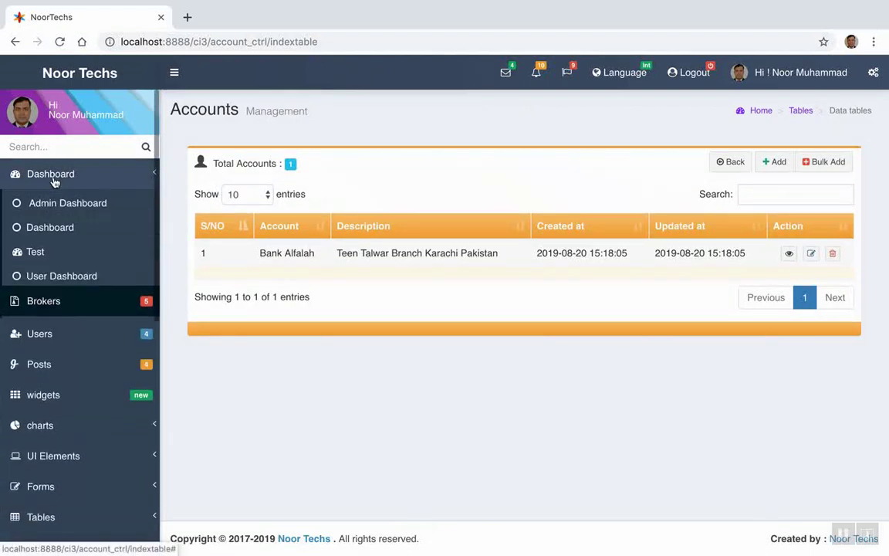
Go to the Admin Dashboard and open View All Currencies
{"action": "left_click", "coordinate": [60, 203]}
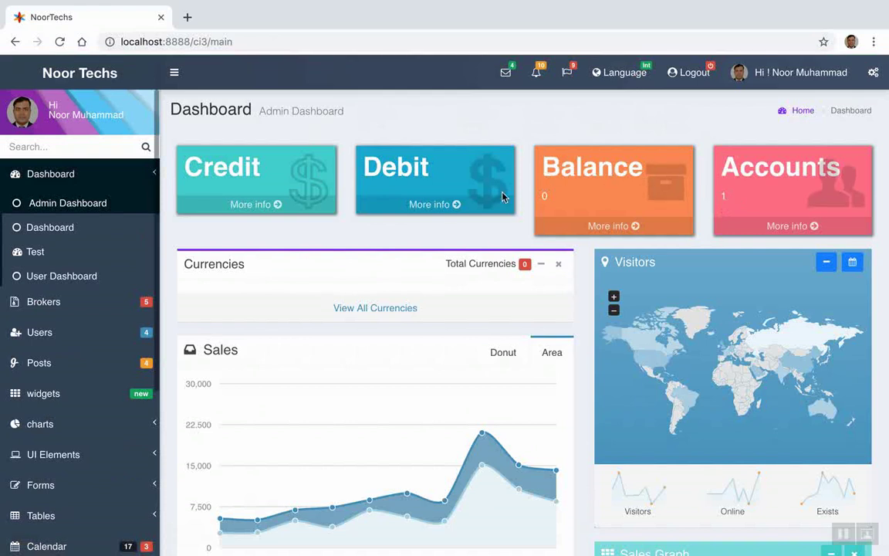
{"action": "left_click", "coordinate": [366, 309]}
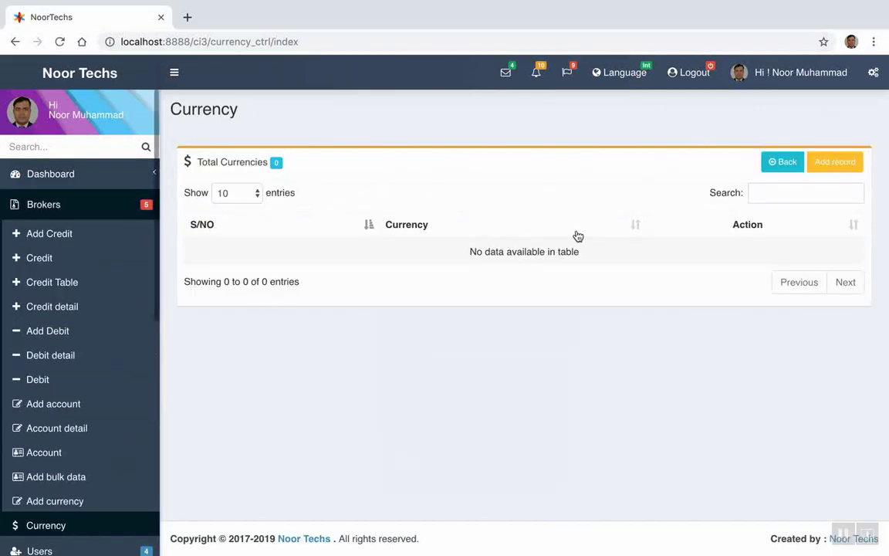
Create a PKR currency record by picking PKR from the Currency suggestions
{"action": "left_click", "coordinate": [839, 164]}
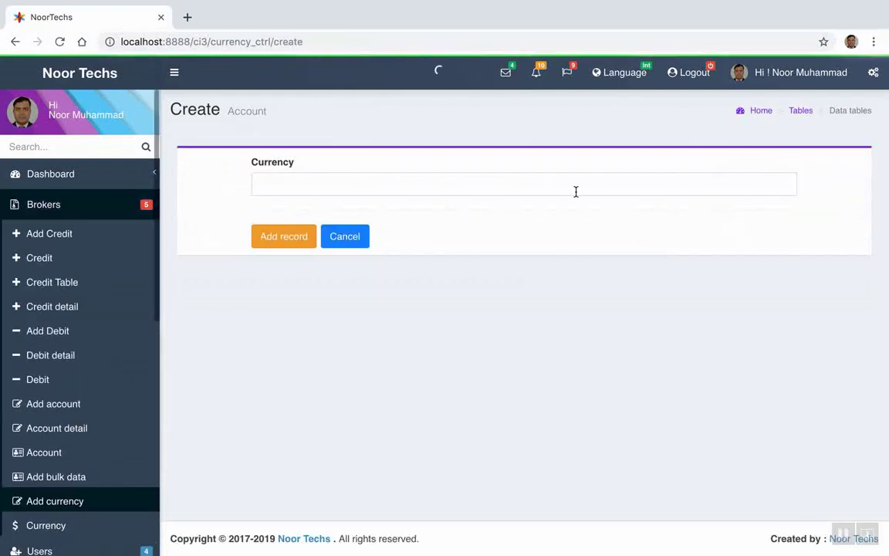
{"action": "left_click", "coordinate": [384, 181]}
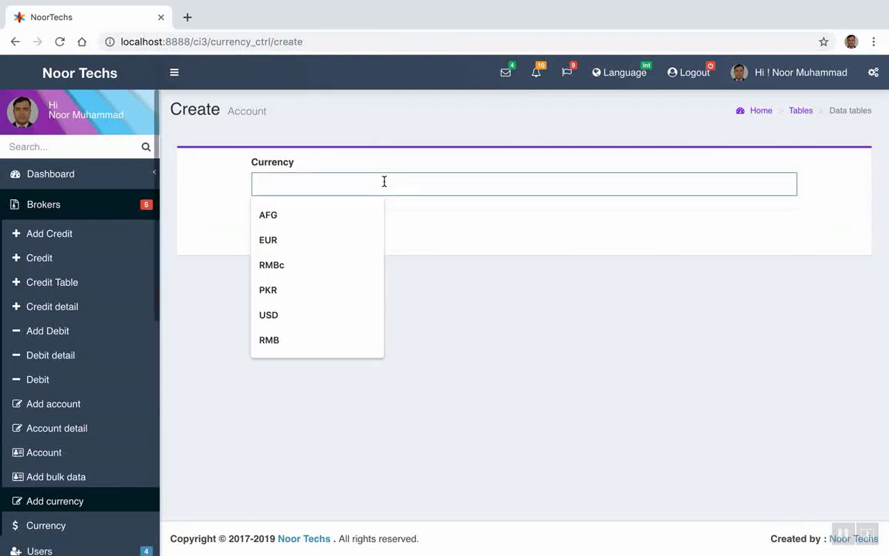
{"action": "left_click", "coordinate": [279, 293]}
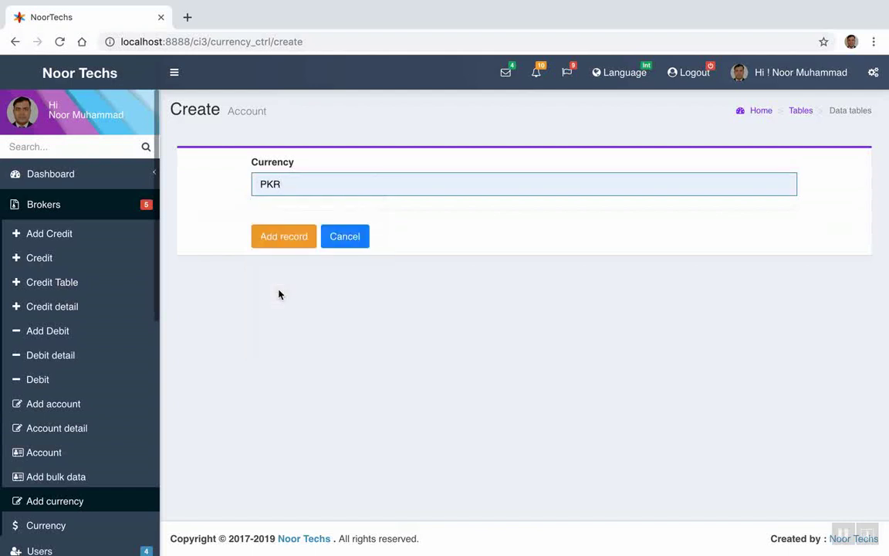
{"action": "left_click", "coordinate": [285, 243]}
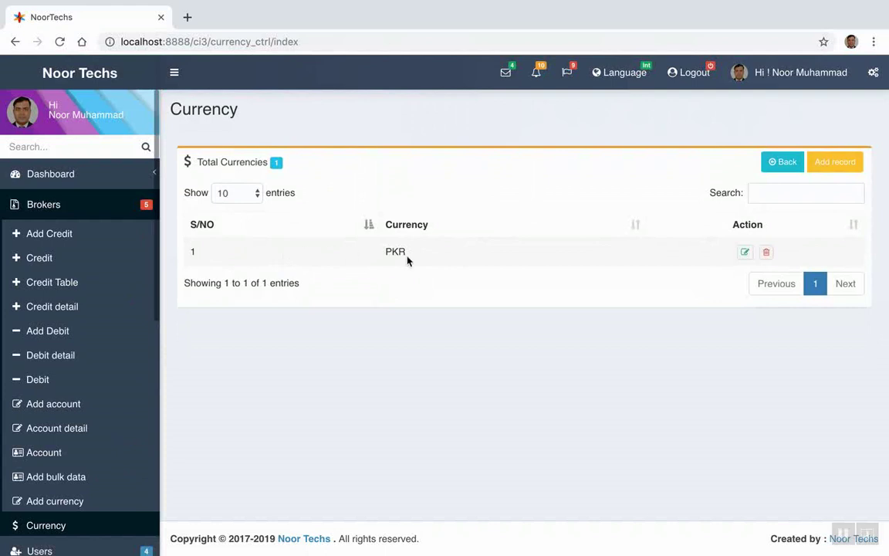
{"action": "left_click", "coordinate": [832, 167]}
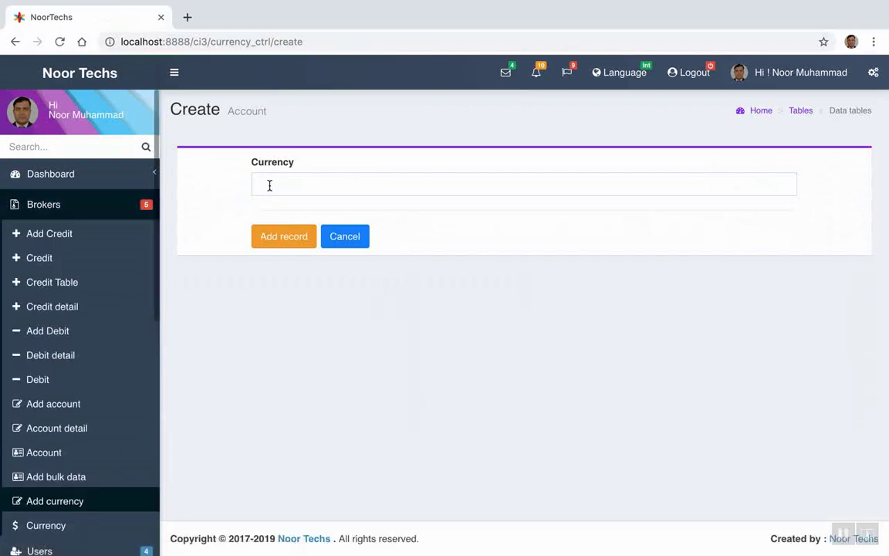
Add USD as the second currency
{"action": "left_click", "coordinate": [269, 186]}
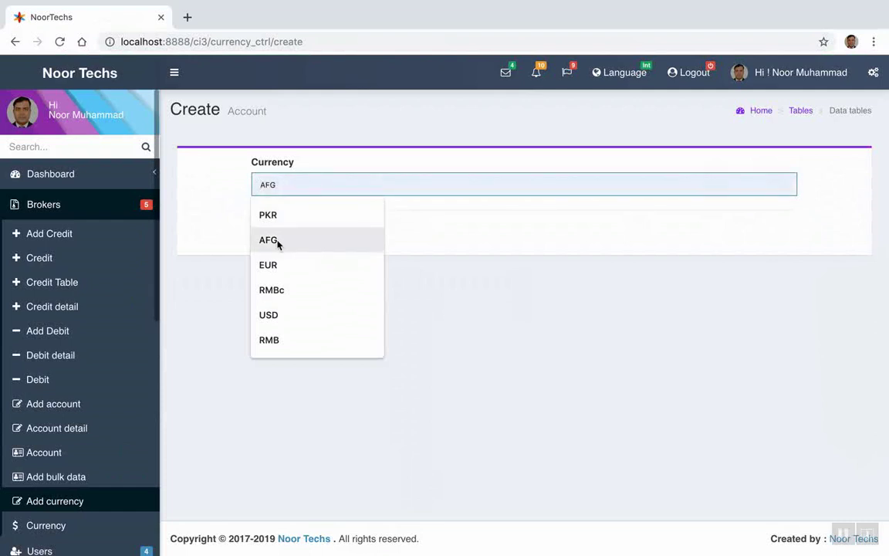
{"action": "left_click", "coordinate": [275, 316]}
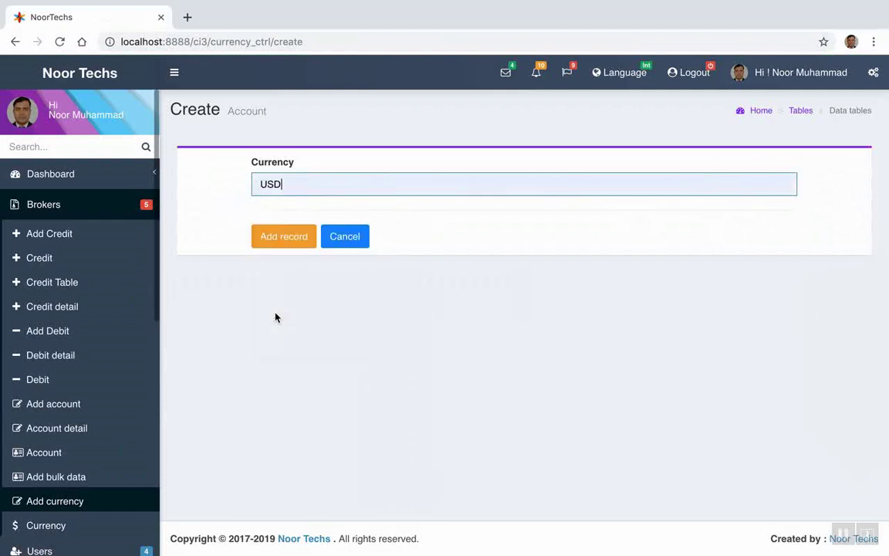
{"action": "left_click", "coordinate": [287, 236]}
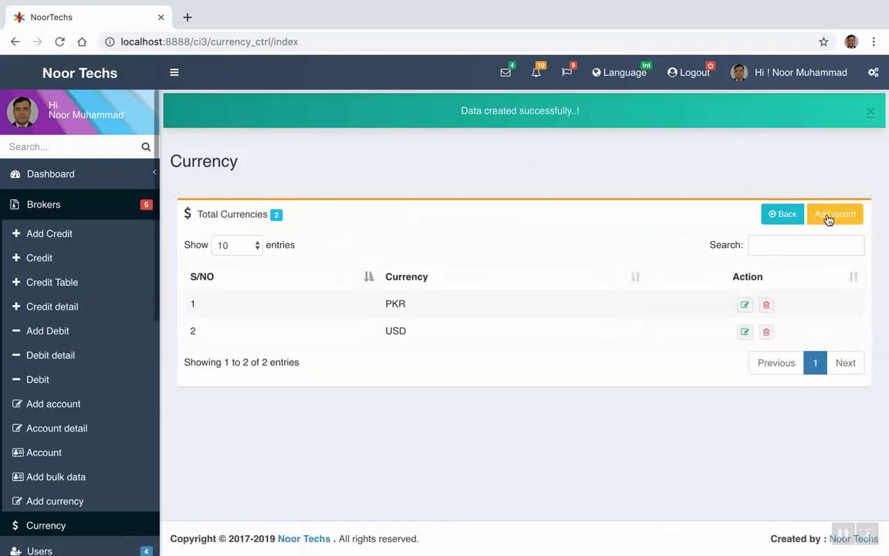
Add RMB as the third currency and reopen a blank create form
{"action": "left_click", "coordinate": [829, 218]}
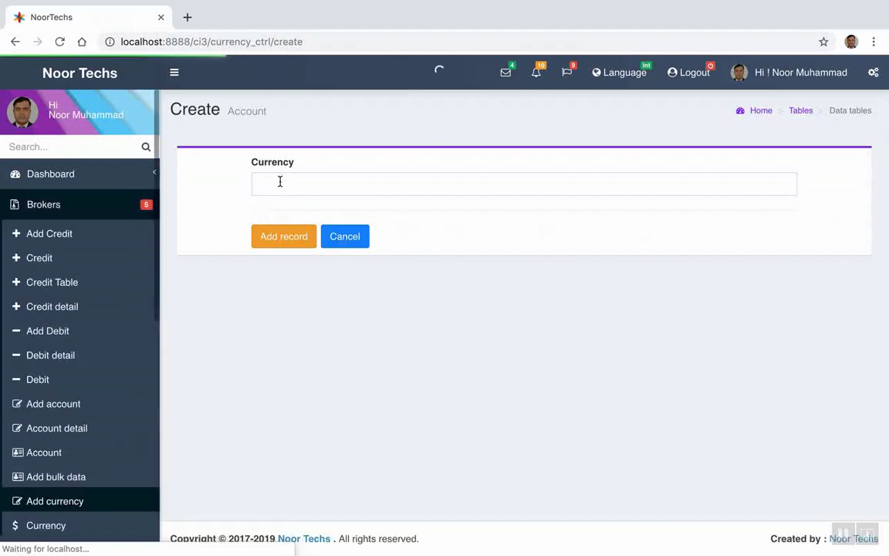
{"action": "left_click", "coordinate": [280, 182]}
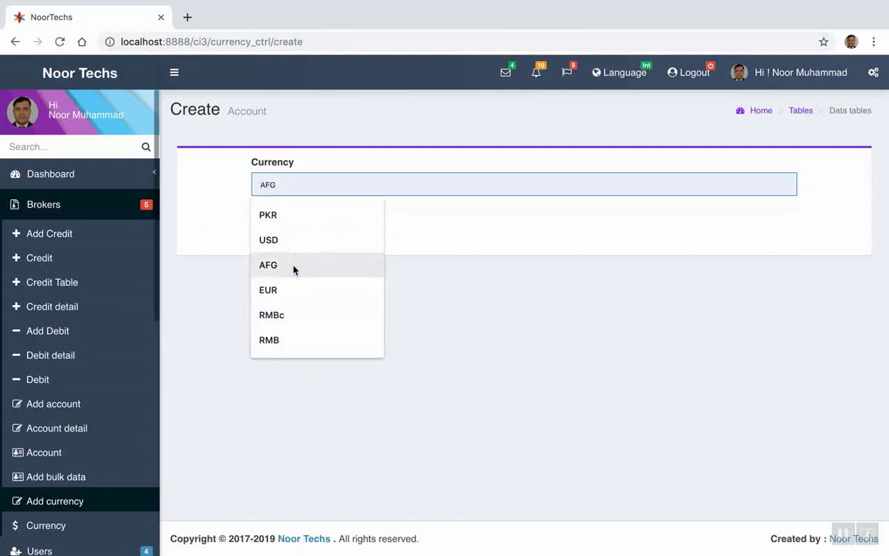
{"action": "left_click", "coordinate": [289, 344]}
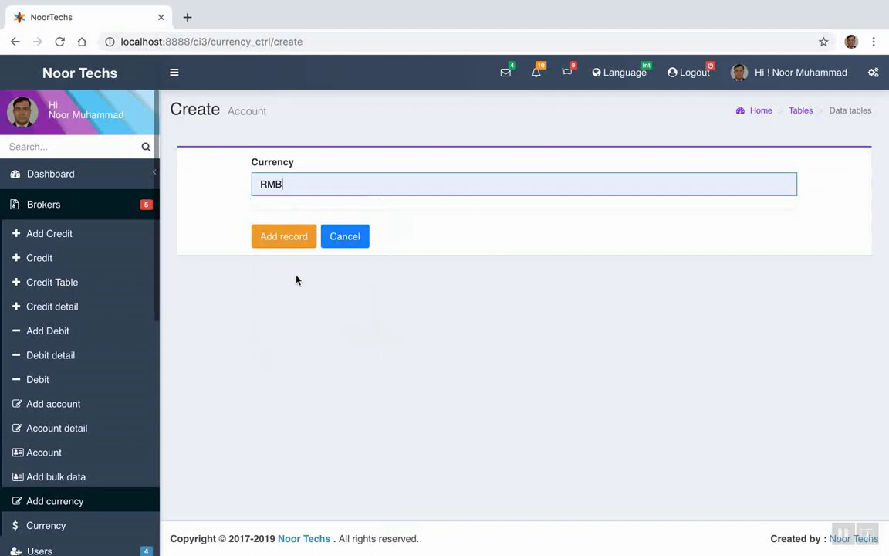
{"action": "left_click", "coordinate": [284, 240]}
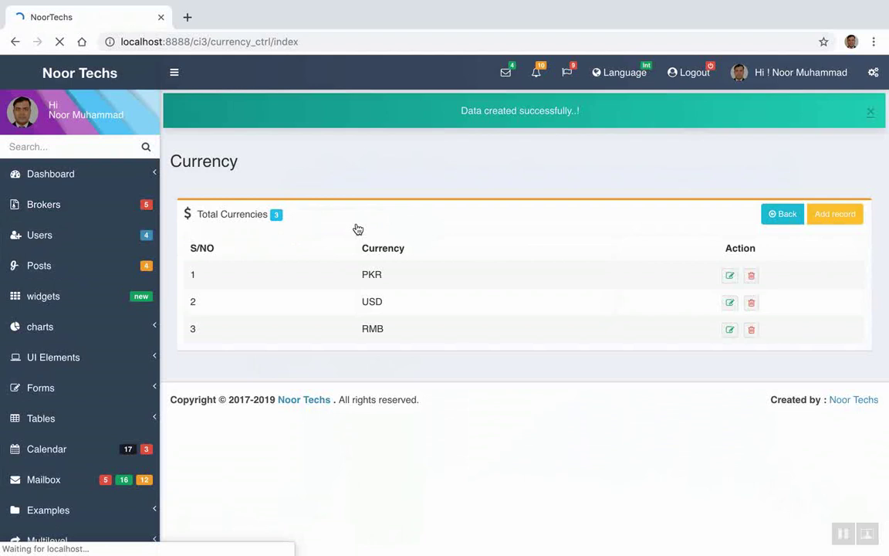
{"action": "left_click", "coordinate": [832, 220]}
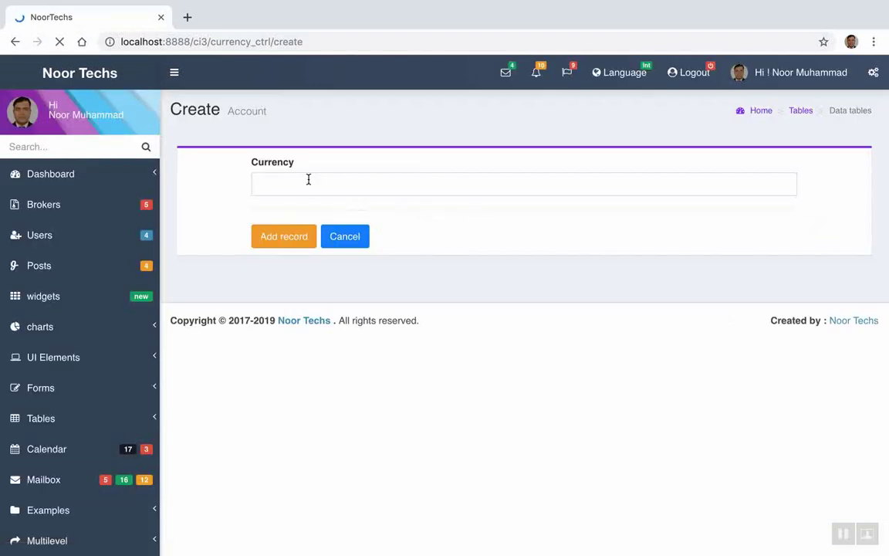
Pick AFG from the Currency suggestions and save it as the fourth currency
{"action": "left_click", "coordinate": [277, 186]}
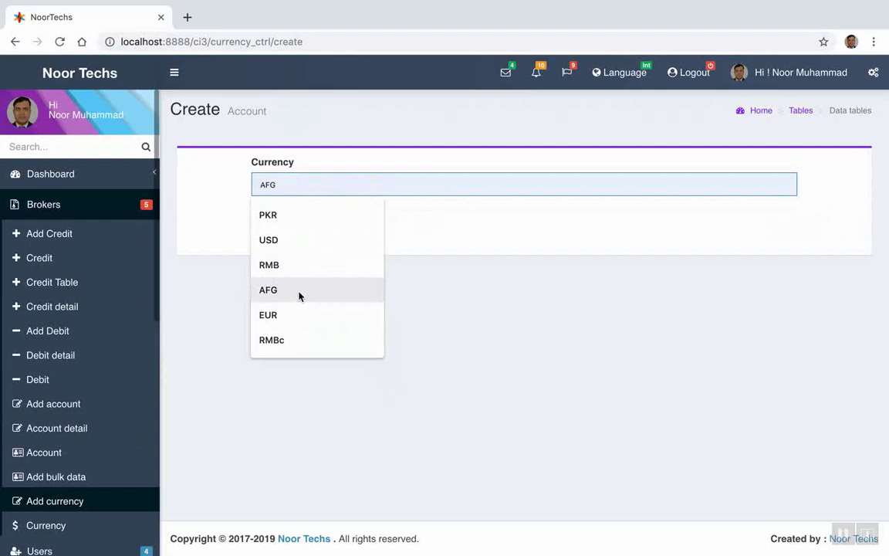
{"action": "left_click", "coordinate": [299, 296]}
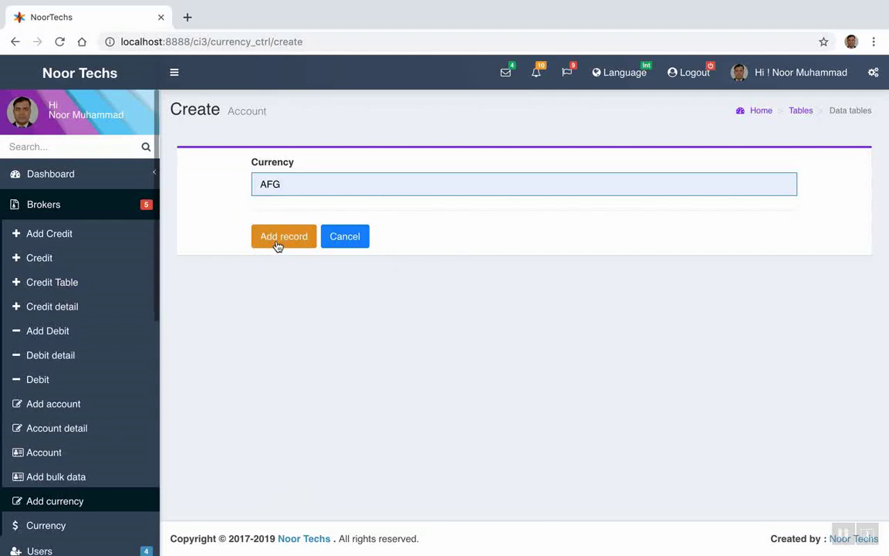
{"action": "left_click", "coordinate": [278, 237]}
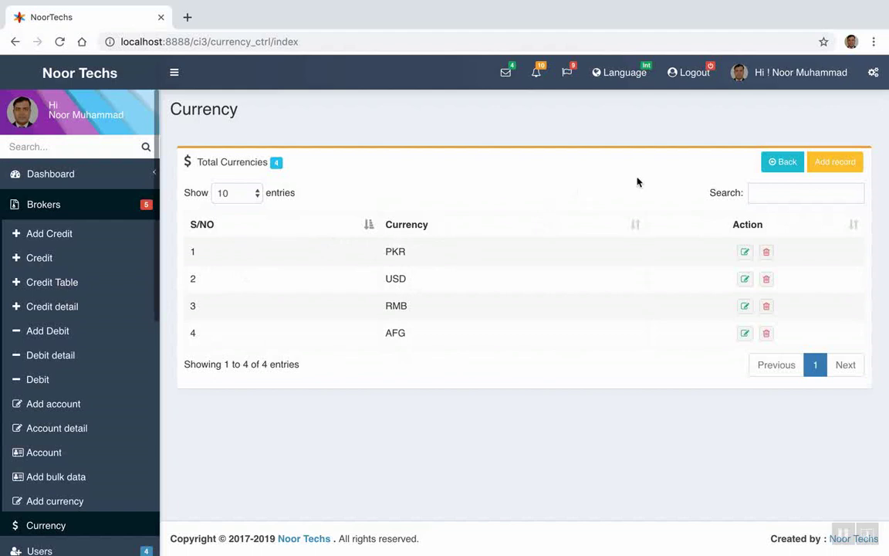
{"action": "left_click", "coordinate": [31, 174]}
From the Admin Dashboard, open the Credit tile's details and start a new credit record
{"action": "left_click", "coordinate": [54, 206]}
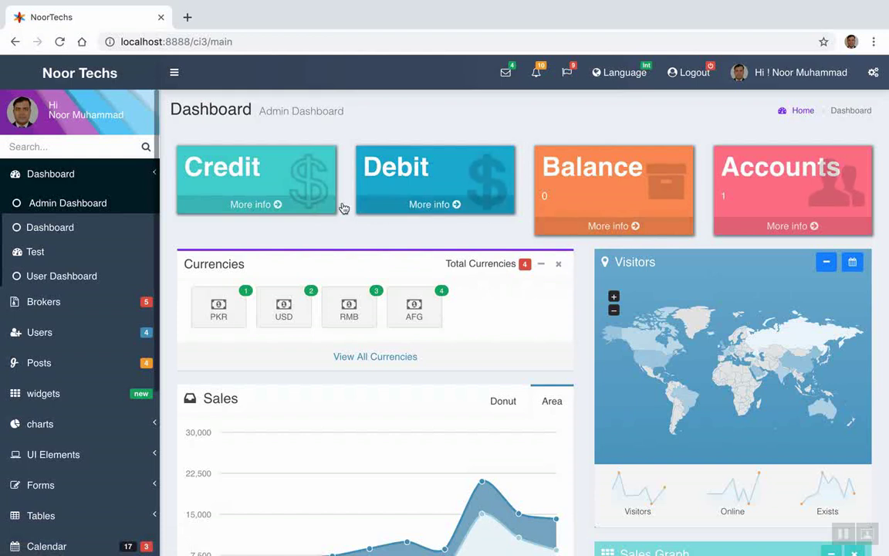
{"action": "left_click", "coordinate": [245, 207]}
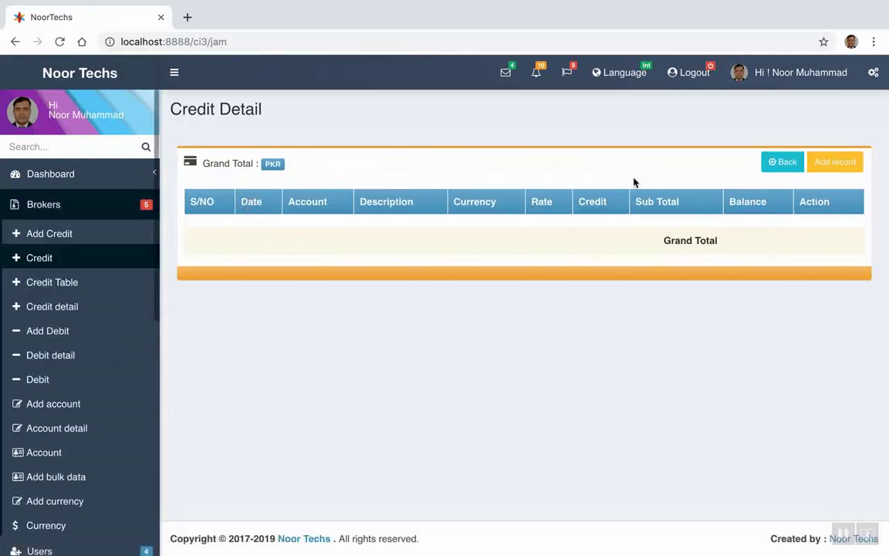
{"action": "left_click", "coordinate": [843, 166]}
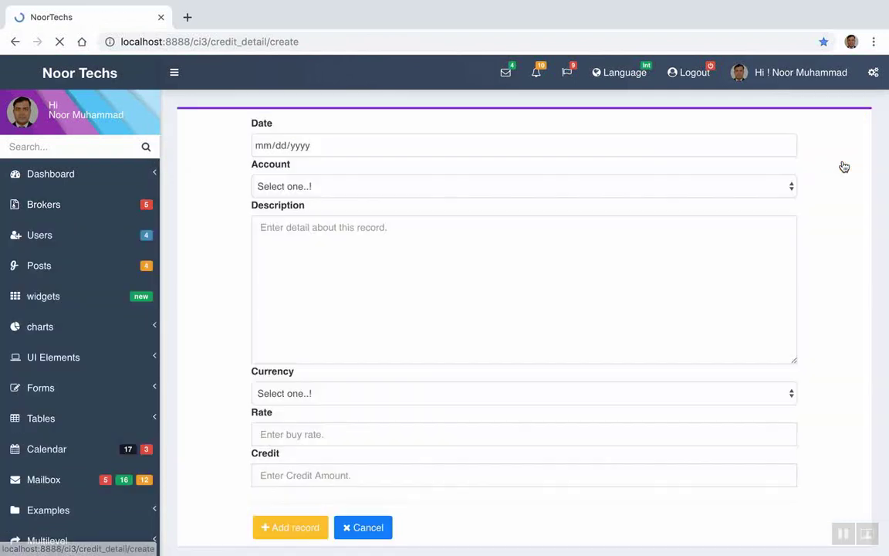
Set the credit entry's date to 08/20/2019 and its account to Bank Alfalah : 1
{"action": "left_click", "coordinate": [787, 146]}
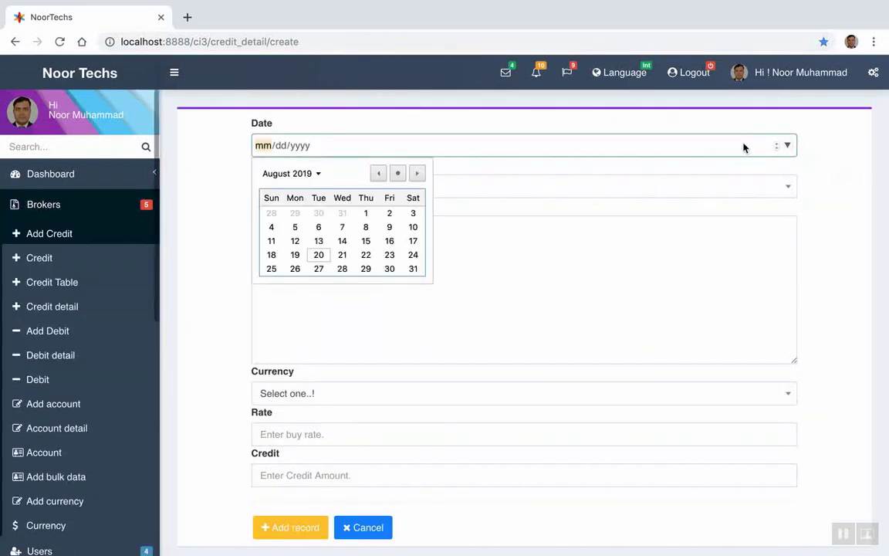
{"action": "left_click", "coordinate": [398, 173]}
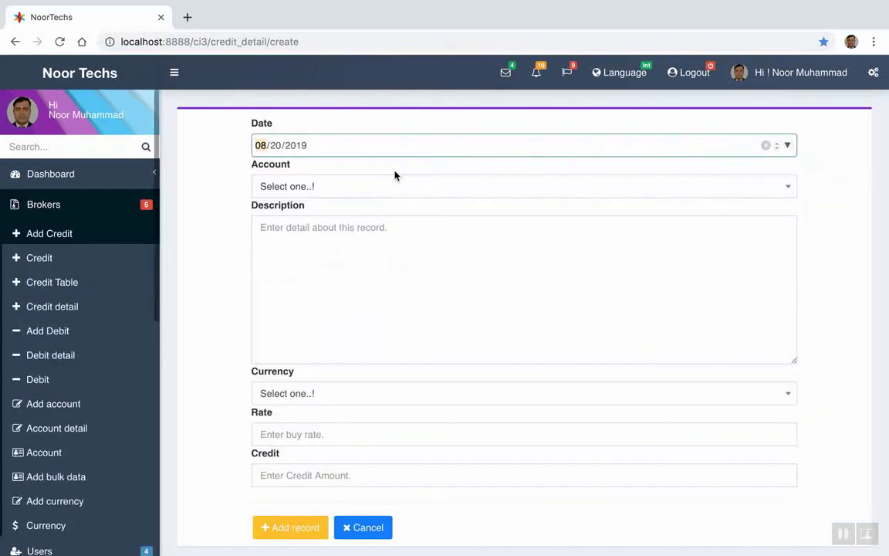
{"action": "left_click", "coordinate": [433, 189]}
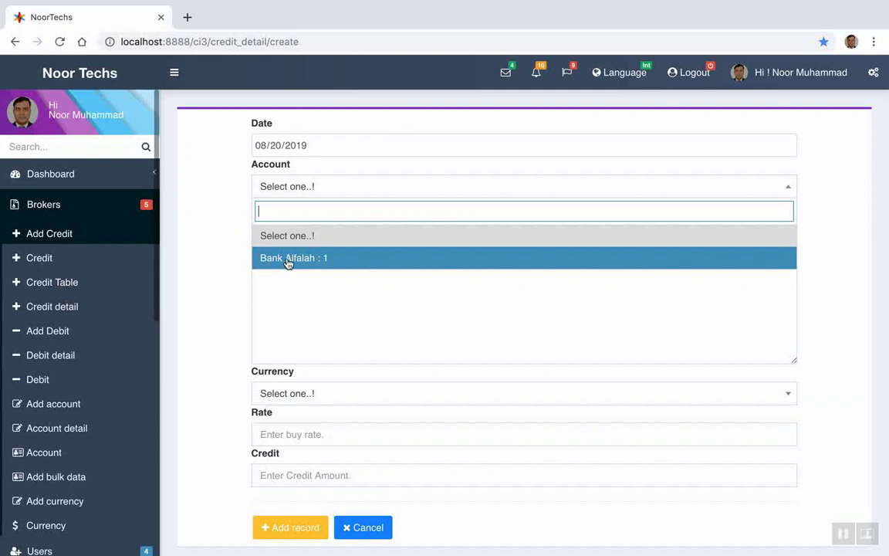
{"action": "left_click", "coordinate": [287, 260]}
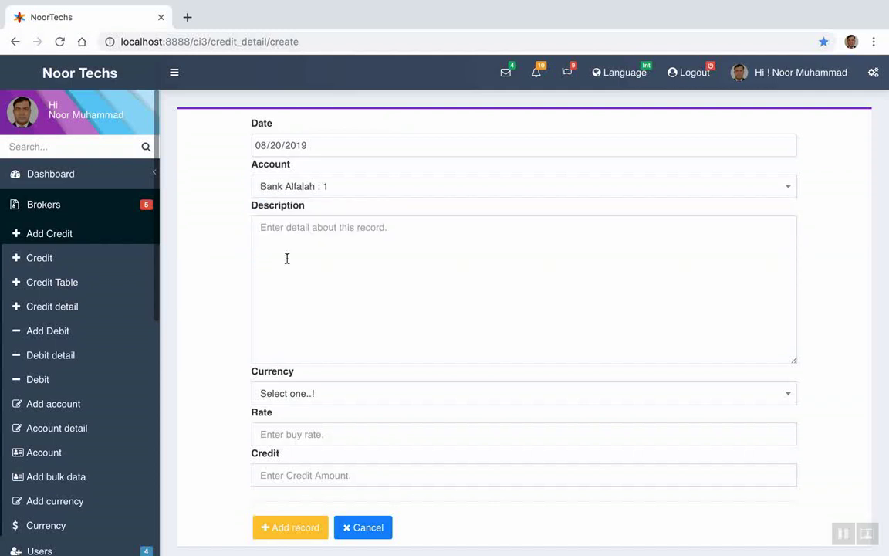
{"action": "left_click", "coordinate": [349, 231]}
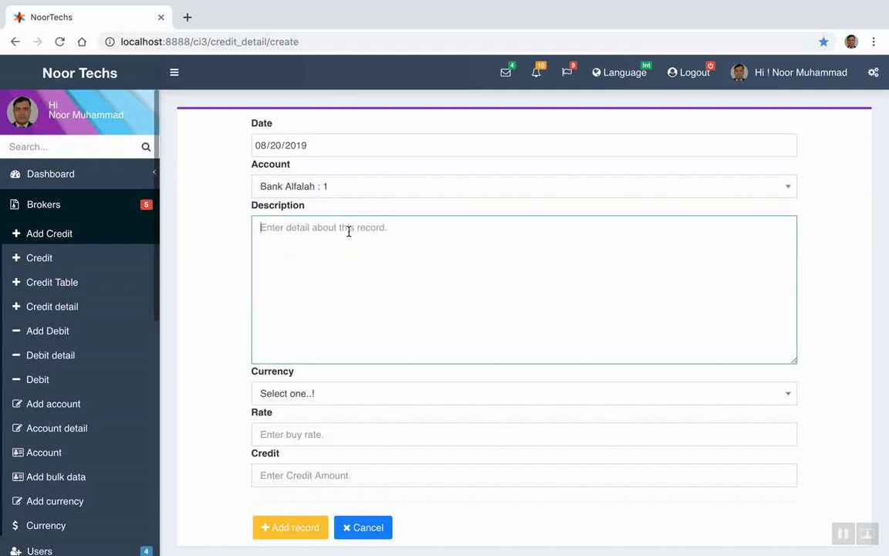
Type the description 'The testing recored, Cheque No' and correct Ceque to Cheque
{"action": "type", "text": "T"}
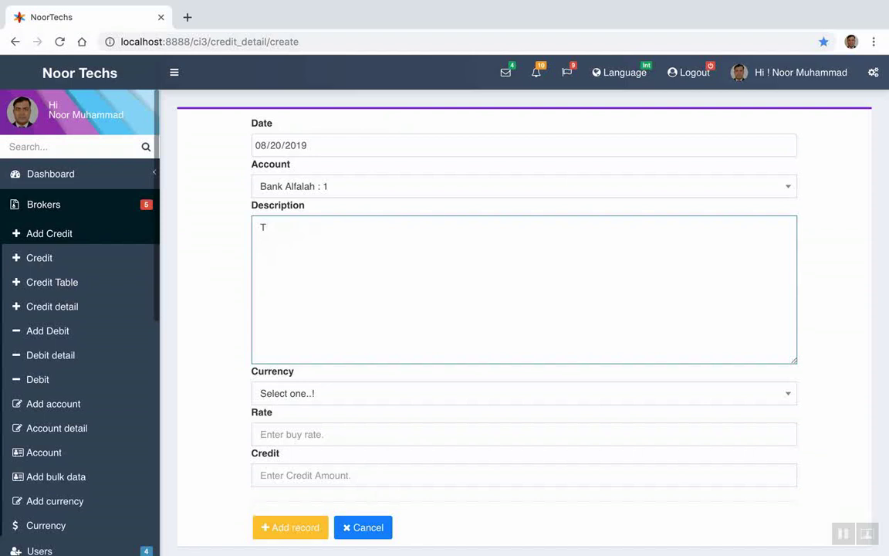
{"action": "type", "text": "he tsting"}
{"action": "key", "text": "BackSpace"}
{"action": "key", "text": "BackSpace"}
{"action": "key", "text": "BackSpace"}
{"action": "key", "text": "BackSpace"}
{"action": "key", "text": "BackSpace"}
{"action": "key", "text": "BackSpace"}
{"action": "type", "text": "esting recored"}
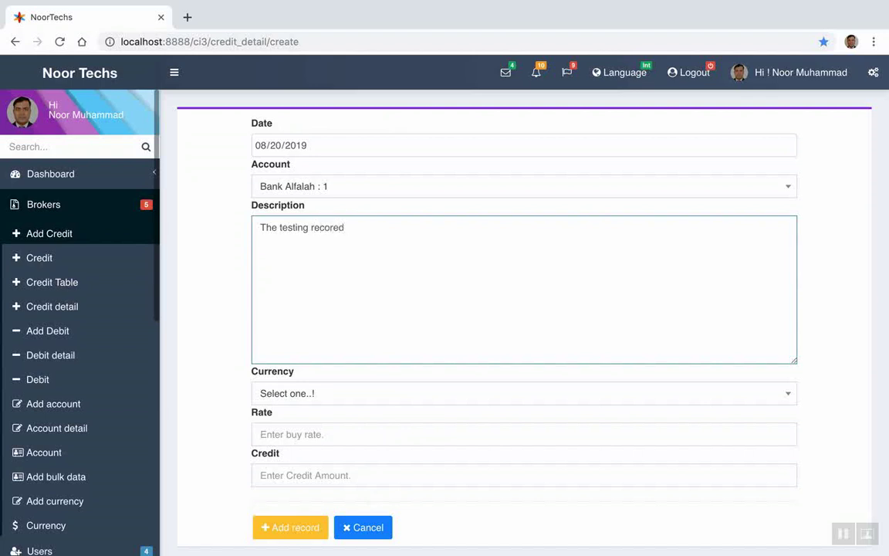
{"action": "type", "text": " to ch"}
{"action": "key", "text": "BackSpace"}
{"action": "key", "text": "BackSpace"}
{"action": "key", "text": "BackSpace"}
{"action": "key", "text": "BackSpace"}
{"action": "key", "text": "BackSpace"}
{"action": "type", "text": ", Che"}
{"action": "key", "text": "BackSpace"}
{"action": "key", "text": "BackSpace"}
{"action": "type", "text": "eque No"}
{"action": "right_click", "coordinate": [364, 227]}
{"action": "left_click", "coordinate": [391, 250]}
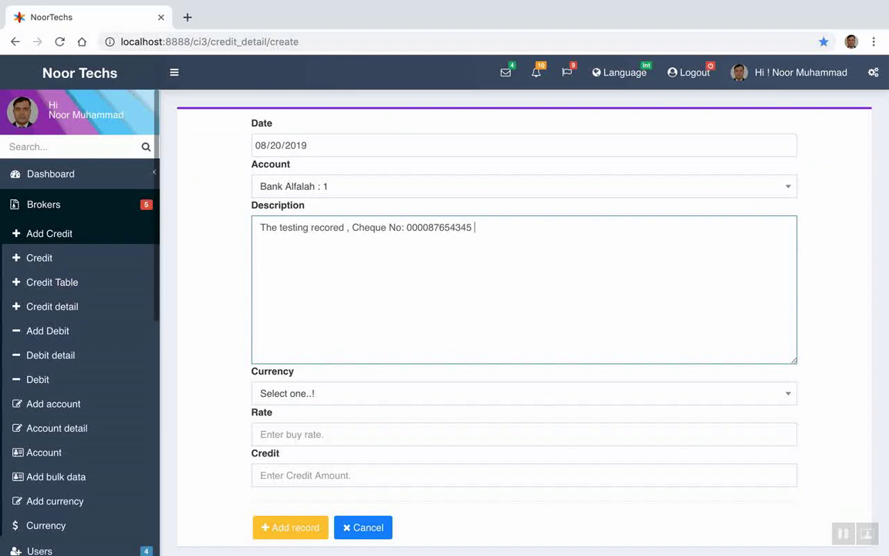
Append the cheque number and source HBL account, then delete the leading testing phrase
{"action": "type", "text": "from HBL Ahmad Account"}
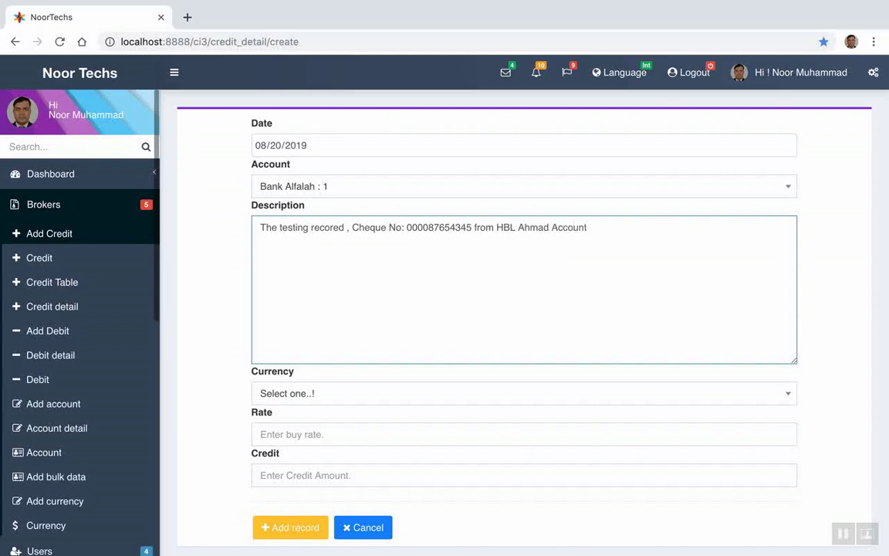
{"action": "left_click_drag", "start_coordinate": [352, 229], "coordinate": [262, 225]}
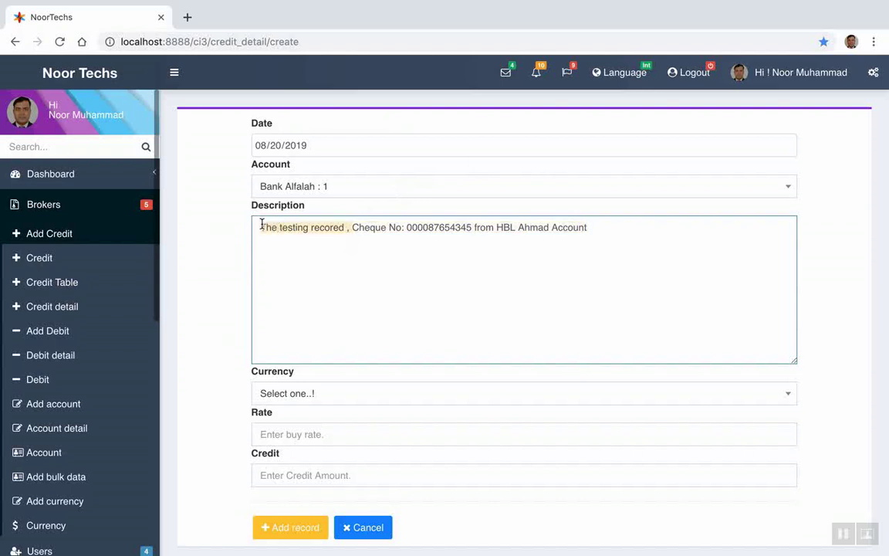
{"action": "key", "text": "BackSpace"}
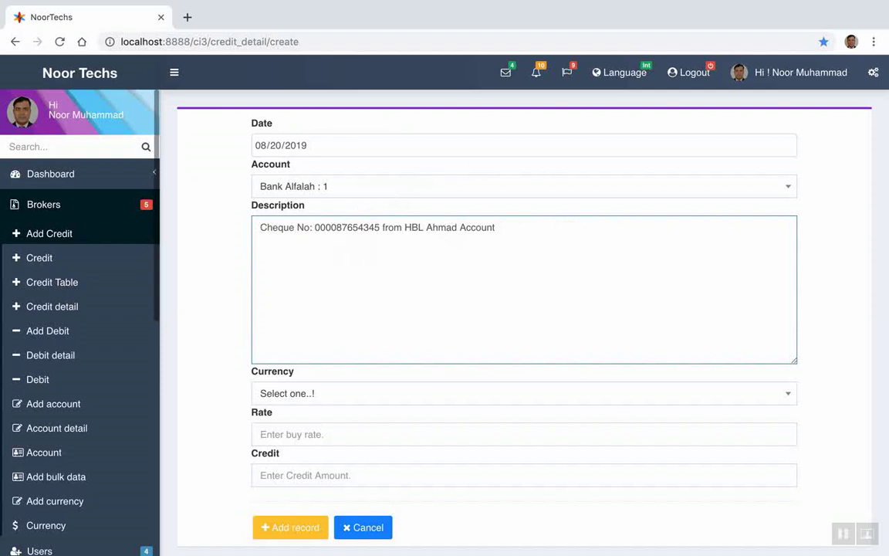
Keep PKR : 1 at rate 1.00 and retype the 500000 credit amount
{"action": "left_click", "coordinate": [286, 395]}
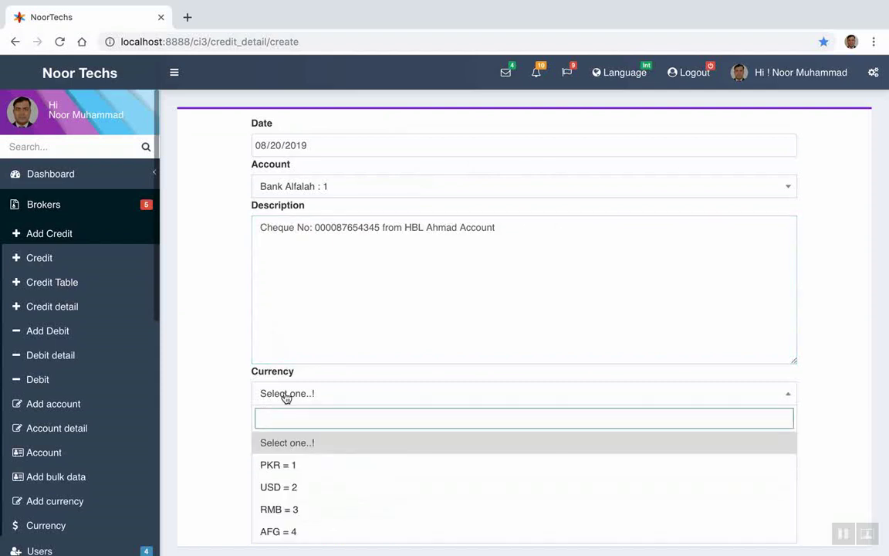
{"action": "scroll", "coordinate": [285, 396], "scroll_direction": "down", "scroll_amount": 1}
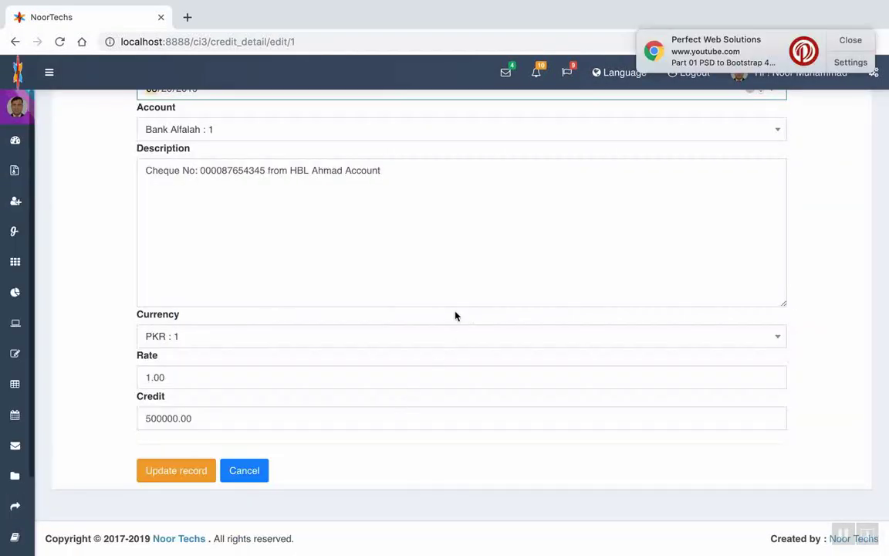
{"action": "left_click", "coordinate": [176, 337]}
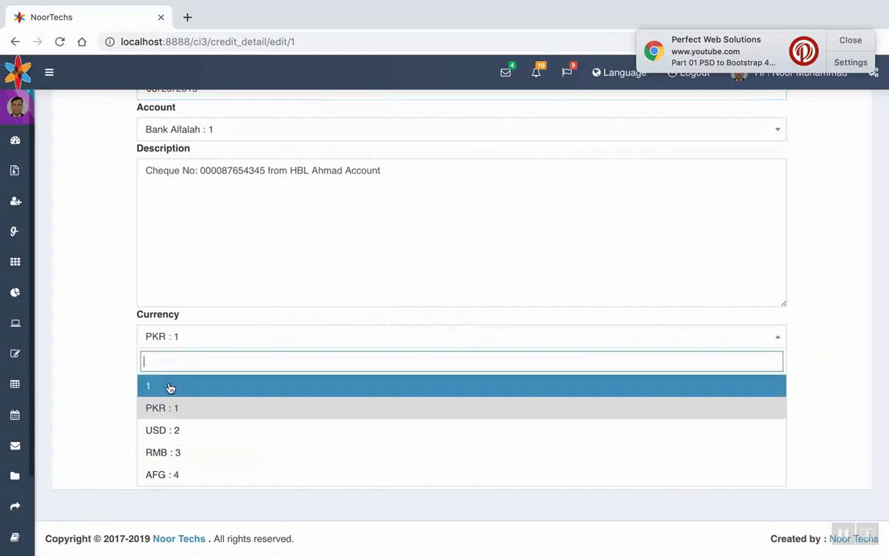
{"action": "left_click", "coordinate": [174, 409]}
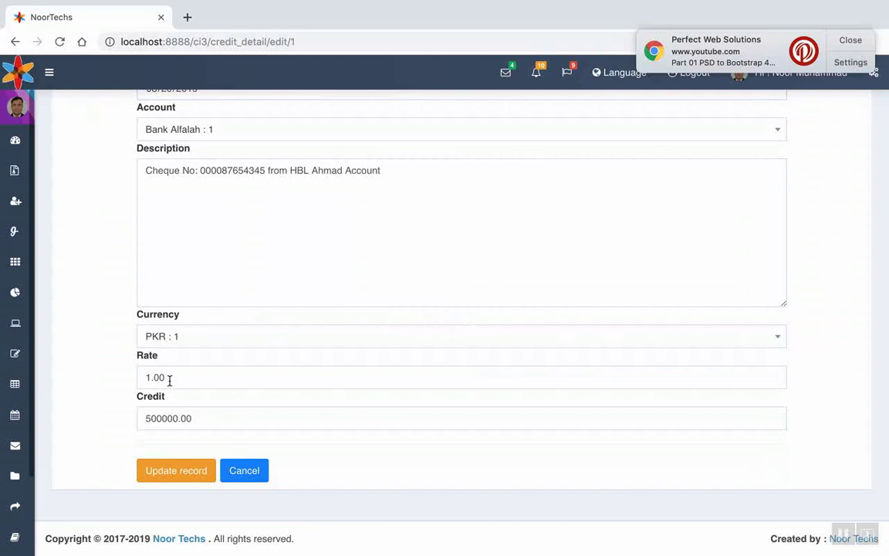
{"action": "left_click", "coordinate": [171, 377]}
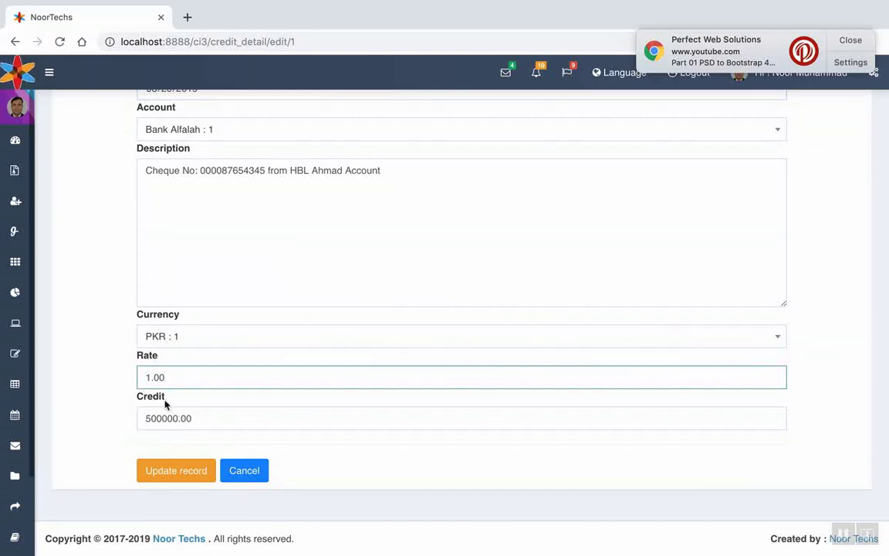
{"action": "left_click", "coordinate": [195, 418]}
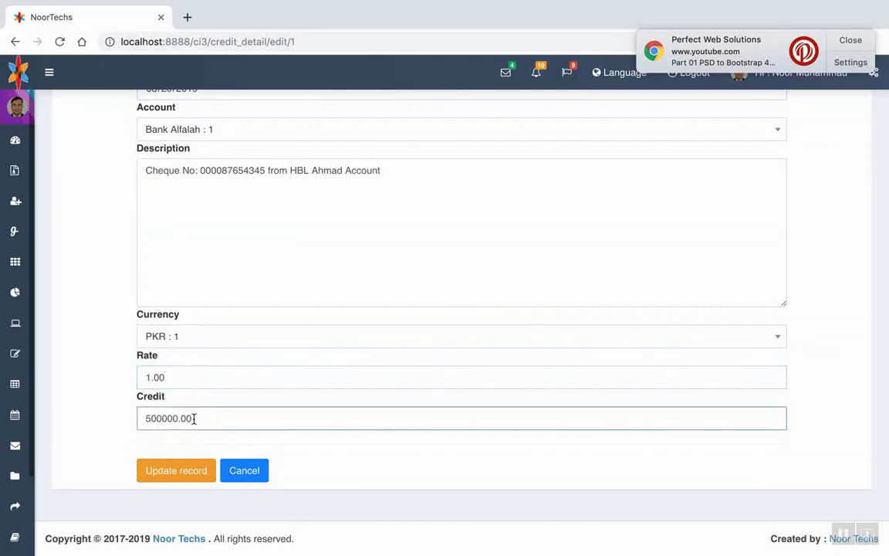
{"action": "left_click_drag", "start_coordinate": [179, 418], "coordinate": [125, 403]}
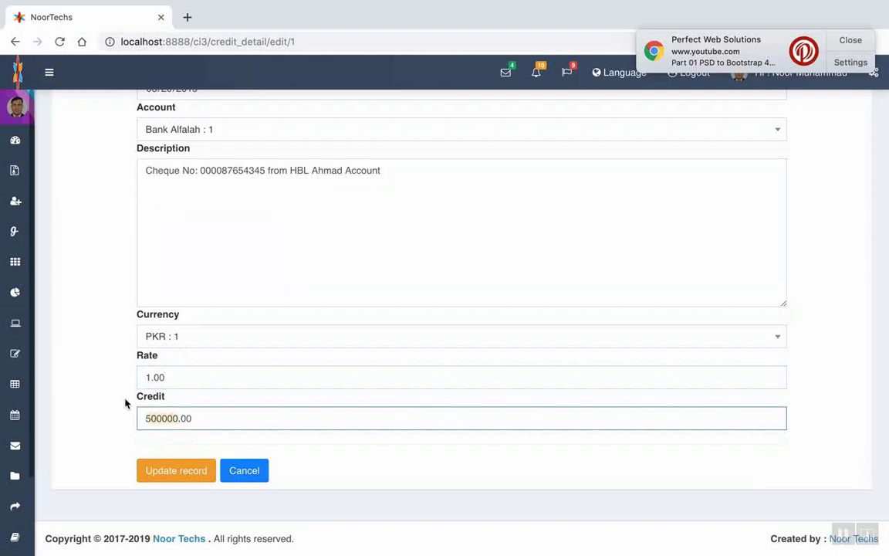
{"action": "type", "text": "5000"}
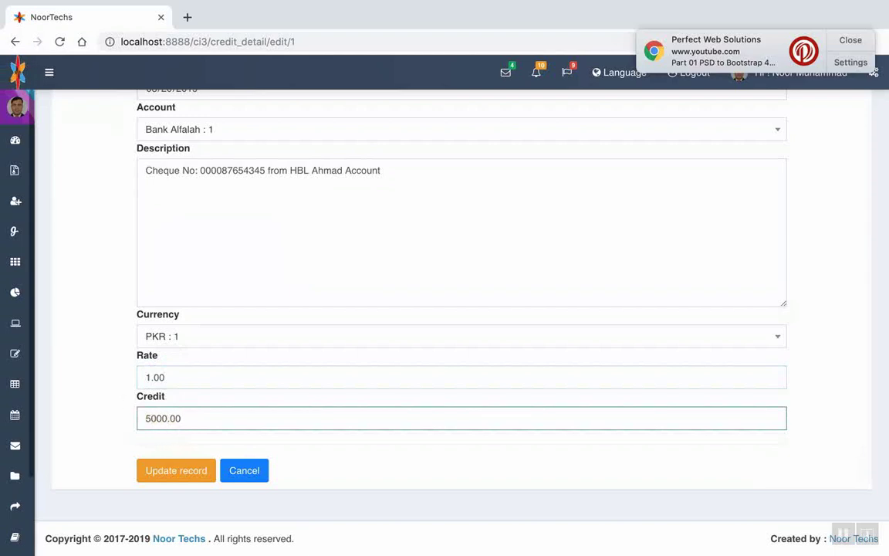
{"action": "type", "text": "50000"}
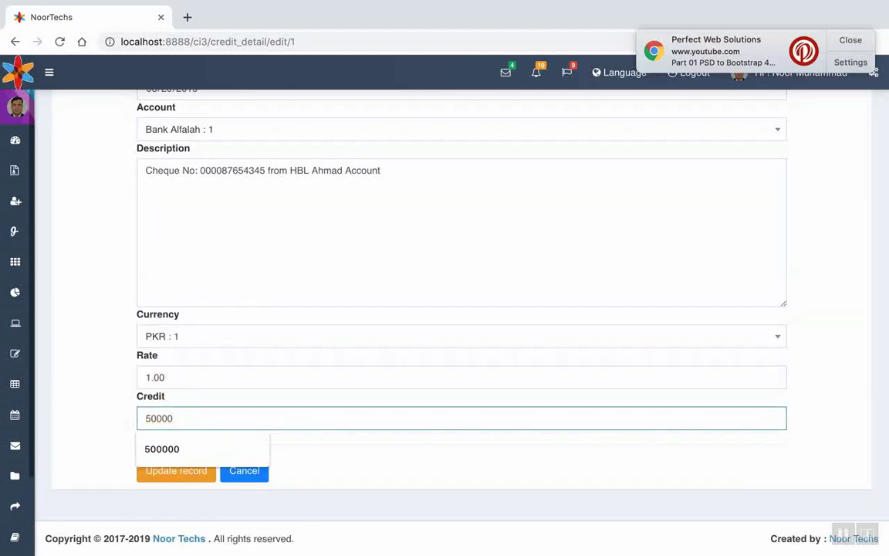
{"action": "type", "text": "0"}
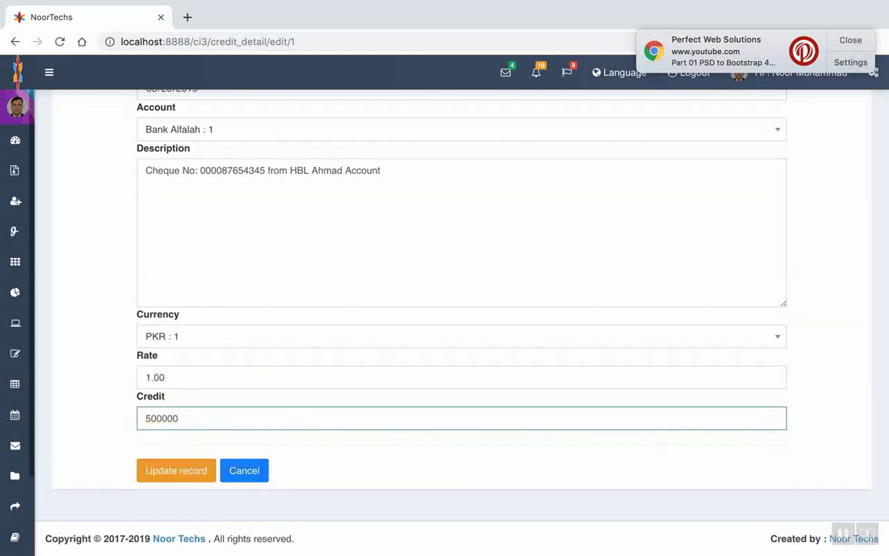
Update credit record 1 and begin a new credit record
{"action": "left_click", "coordinate": [164, 479]}
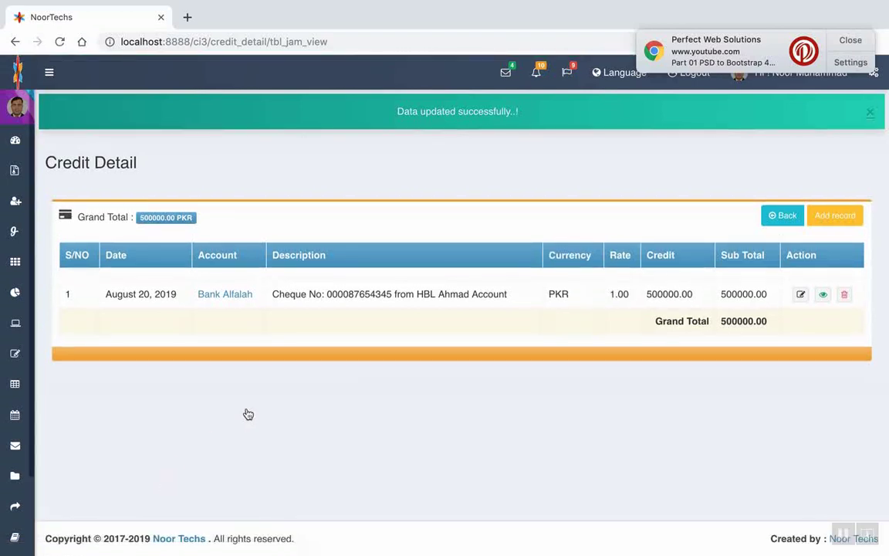
{"action": "left_click", "coordinate": [829, 172]}
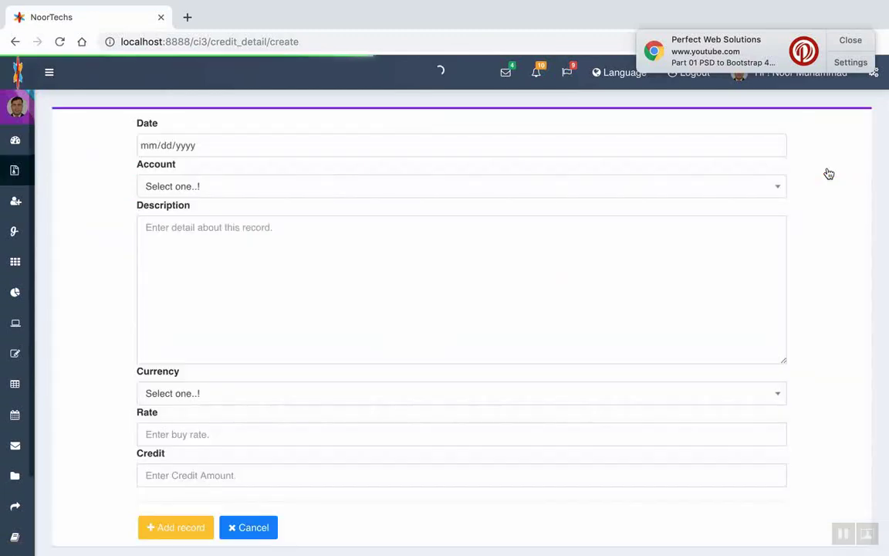
Date the record 08/20/2019, account Bank Alfalah, described 'Transfer from ADCB TO Bank Alfalah'
{"action": "left_click", "coordinate": [778, 145]}
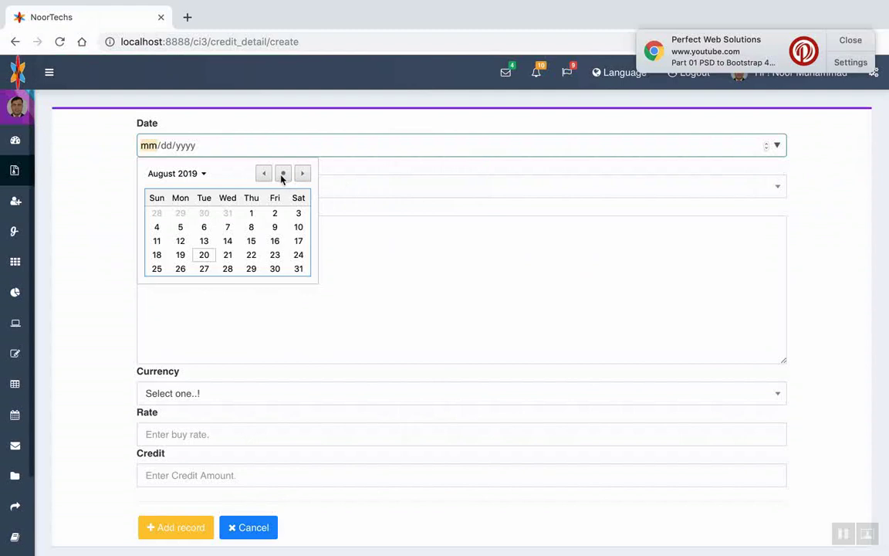
{"action": "left_click", "coordinate": [282, 175]}
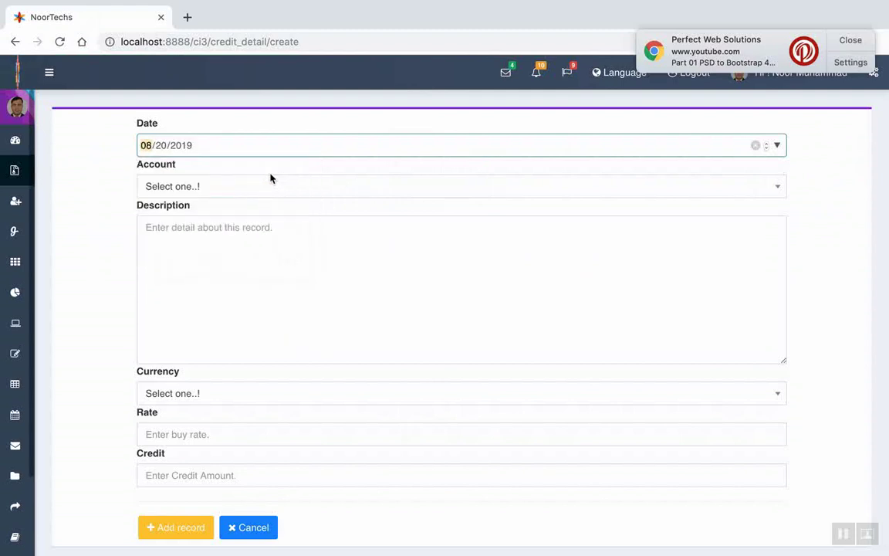
{"action": "left_click", "coordinate": [181, 188]}
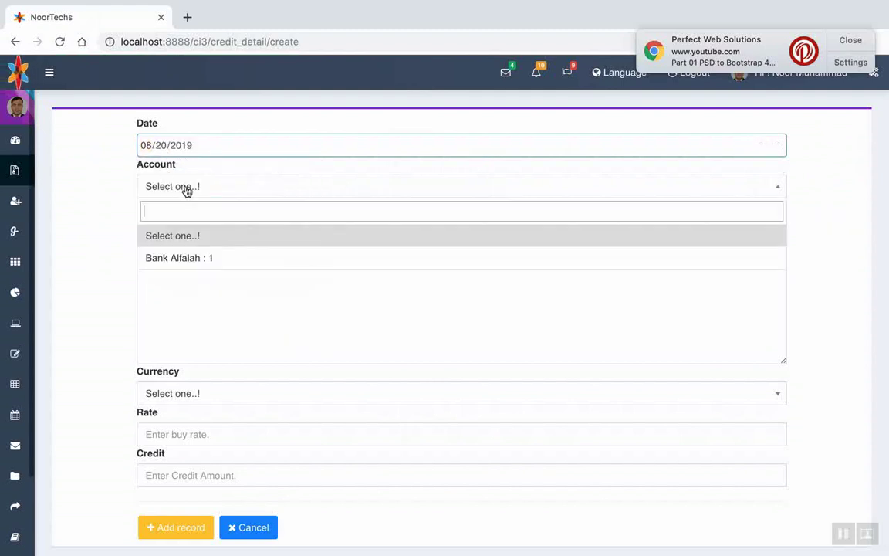
{"action": "left_click", "coordinate": [220, 263]}
{"action": "left_click", "coordinate": [187, 229]}
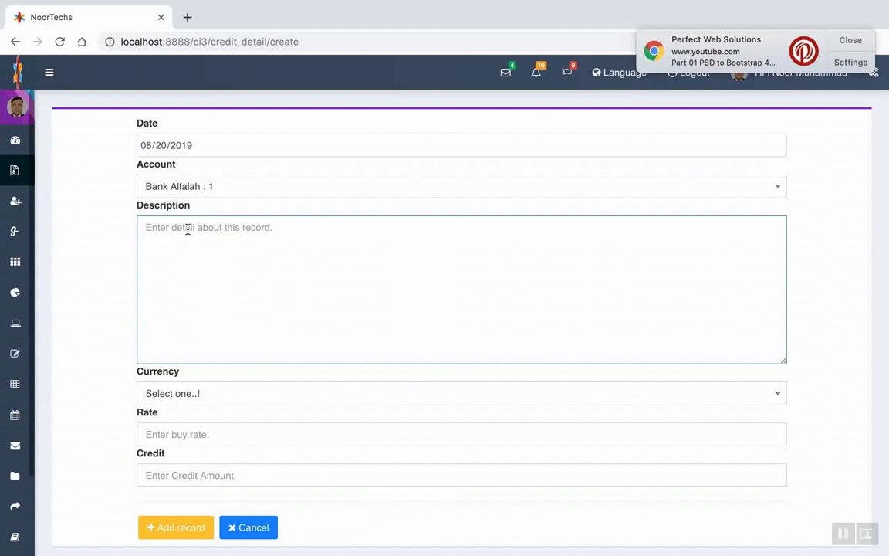
{"action": "type", "text": "Transfer"}
{"action": "type", "text": "fro"}
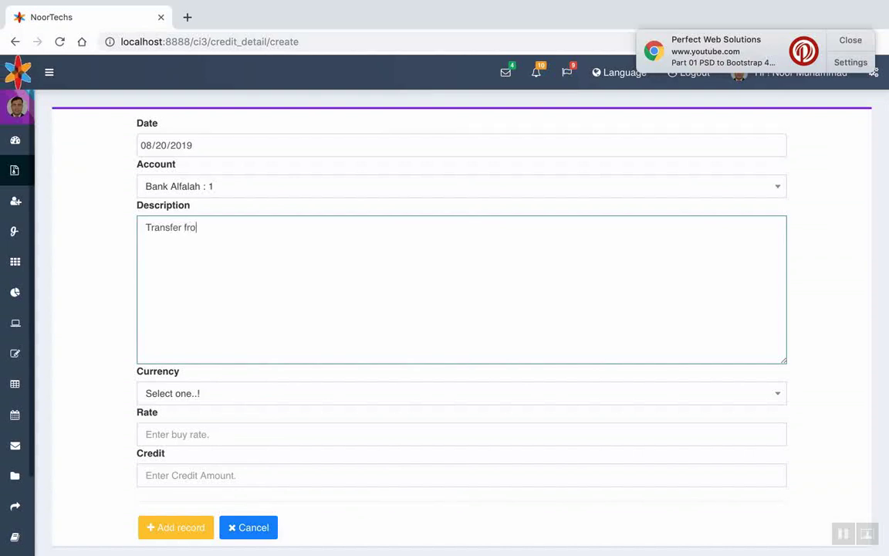
{"action": "type", "text": "m ADCB TO B"}
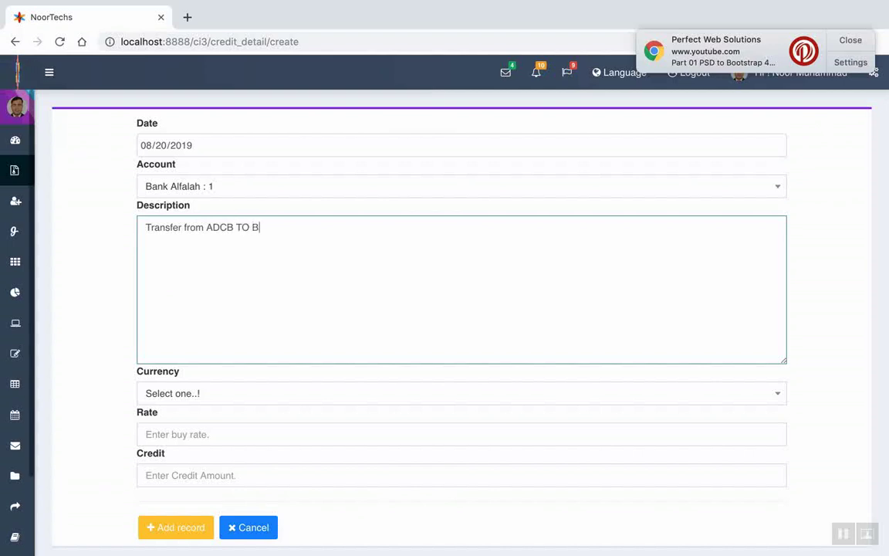
{"action": "type", "text": "ank A"}
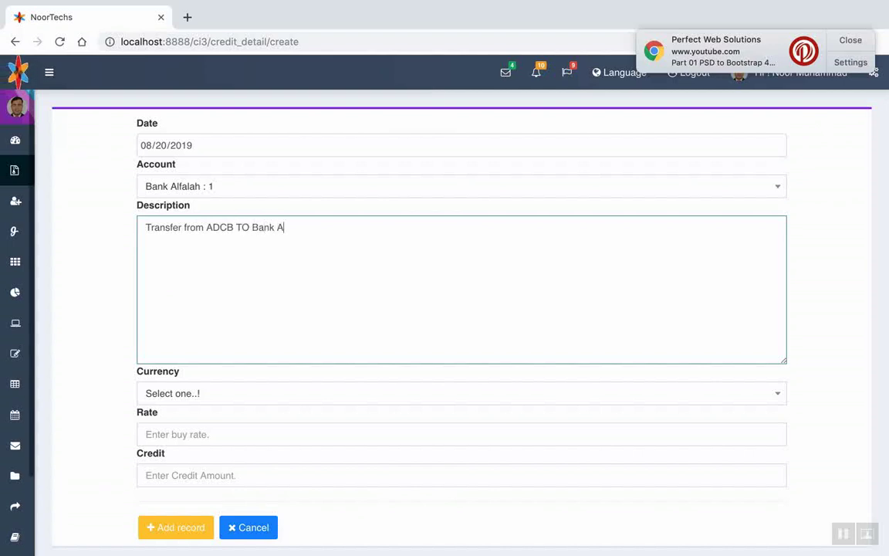
{"action": "type", "text": "lfalah"}
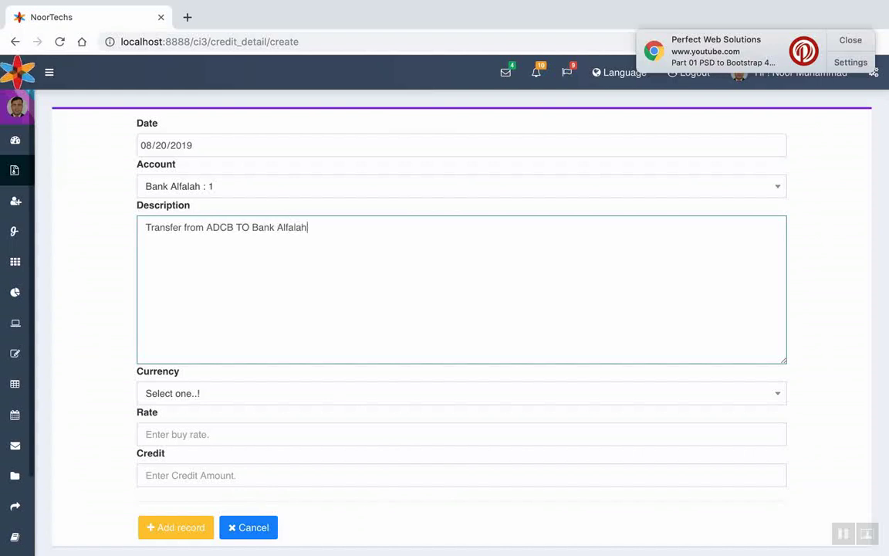
{"action": "left_click", "coordinate": [176, 398]}
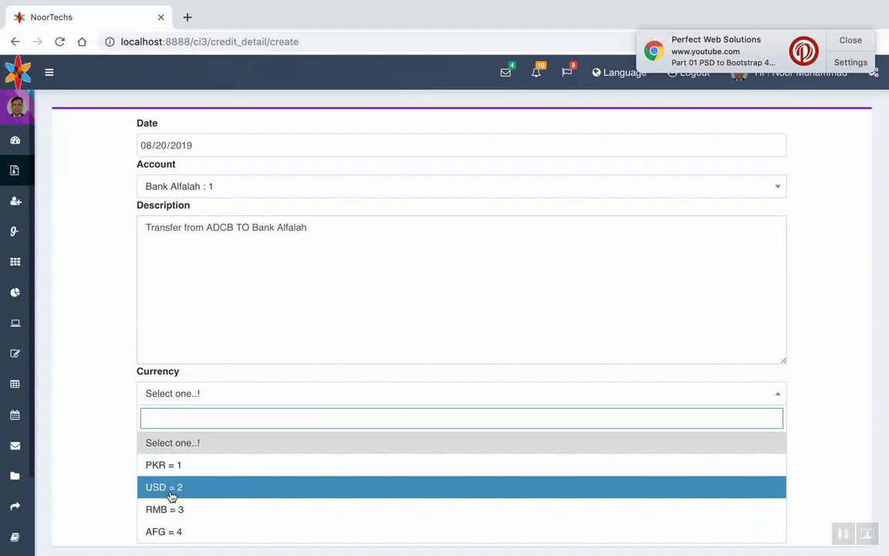
Save credit record 2 in USD with rate 160 and credit 10000
{"action": "left_click", "coordinate": [172, 495]}
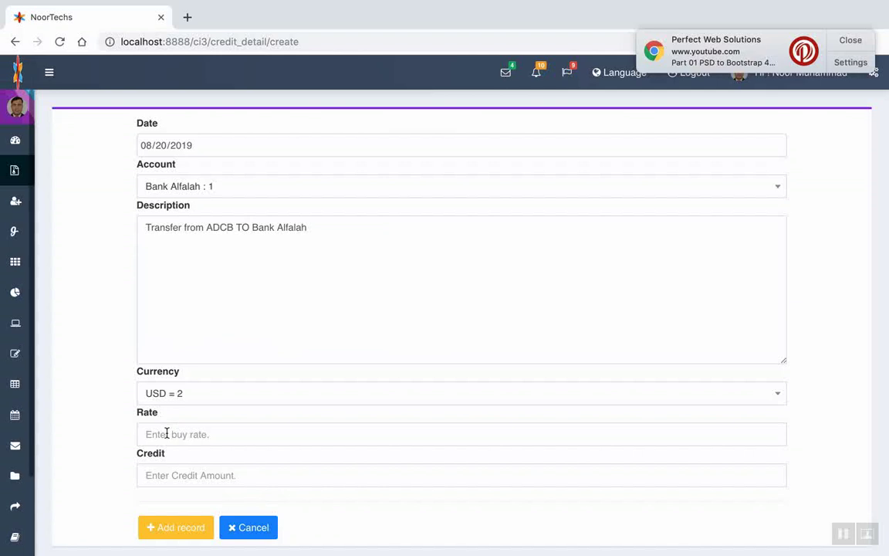
{"action": "left_click", "coordinate": [166, 434]}
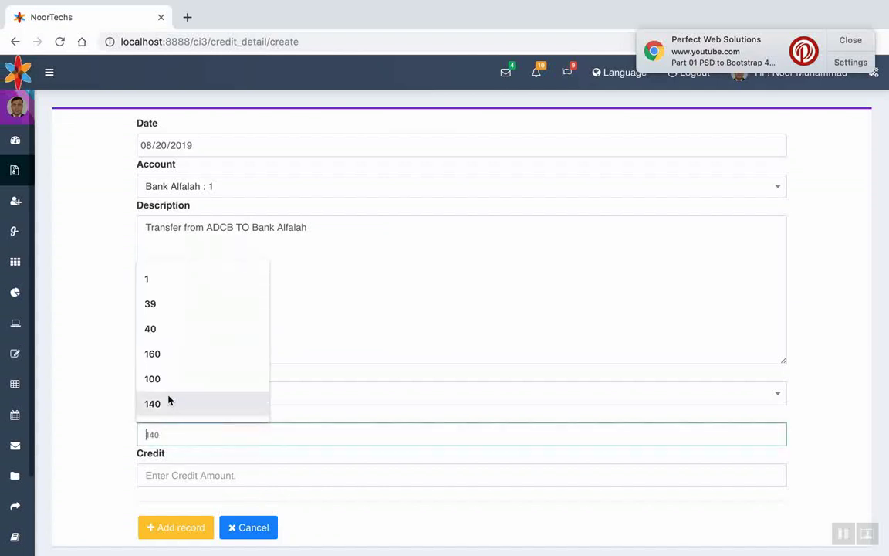
{"action": "left_click", "coordinate": [169, 357]}
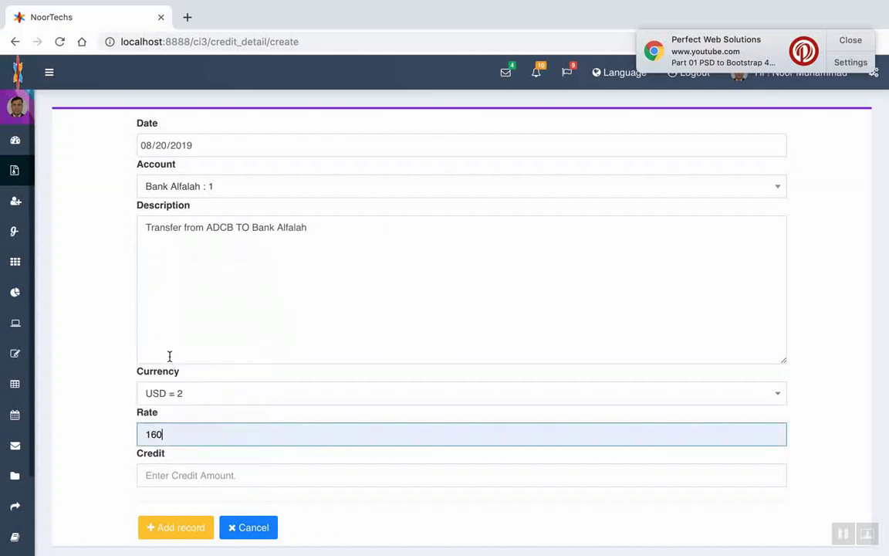
{"action": "left_click", "coordinate": [154, 474]}
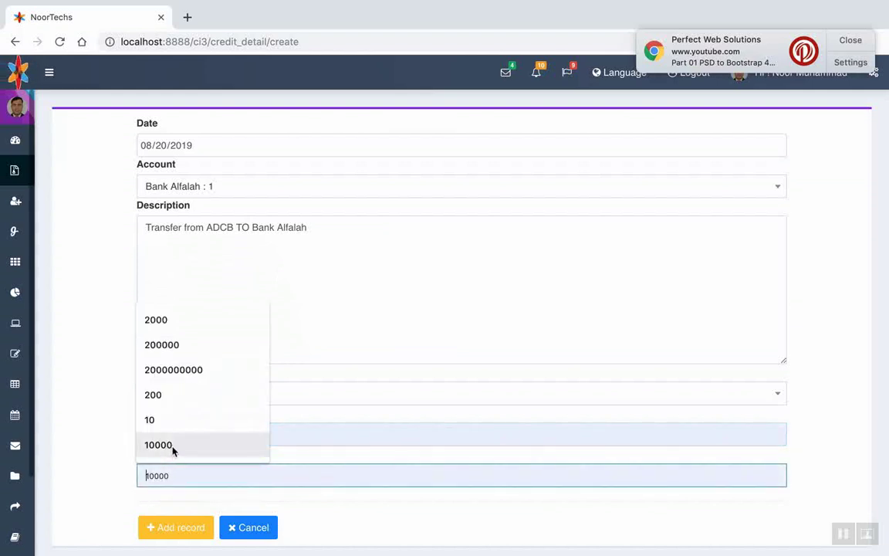
{"action": "left_click", "coordinate": [165, 446]}
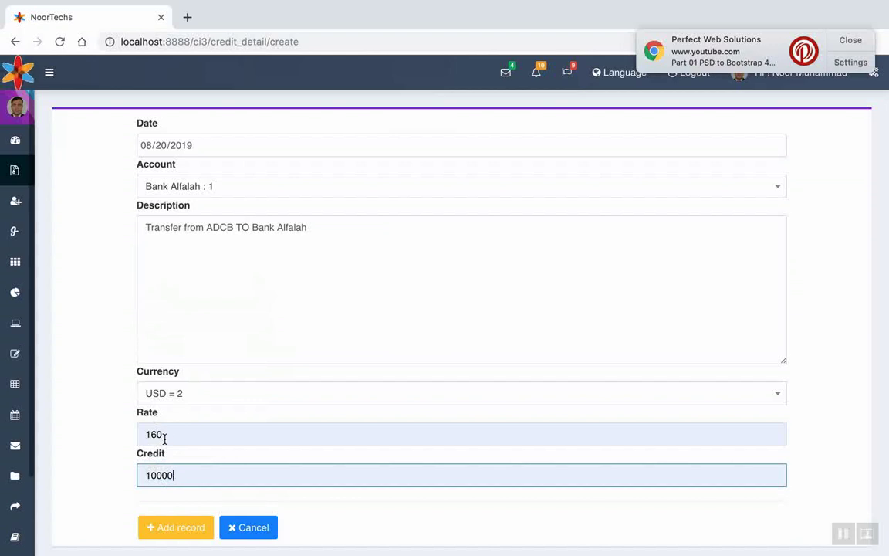
{"action": "scroll", "coordinate": [165, 438], "scroll_direction": "down", "scroll_amount": 2}
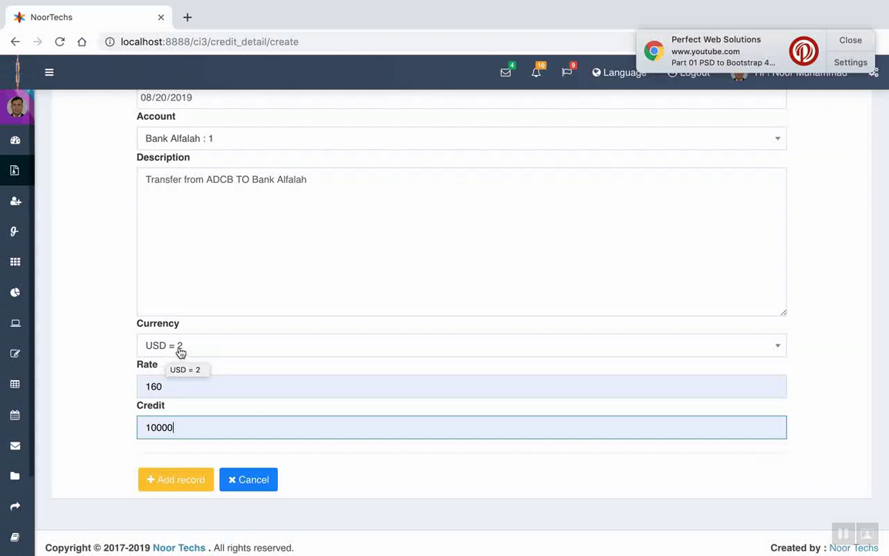
{"action": "left_click", "coordinate": [180, 351]}
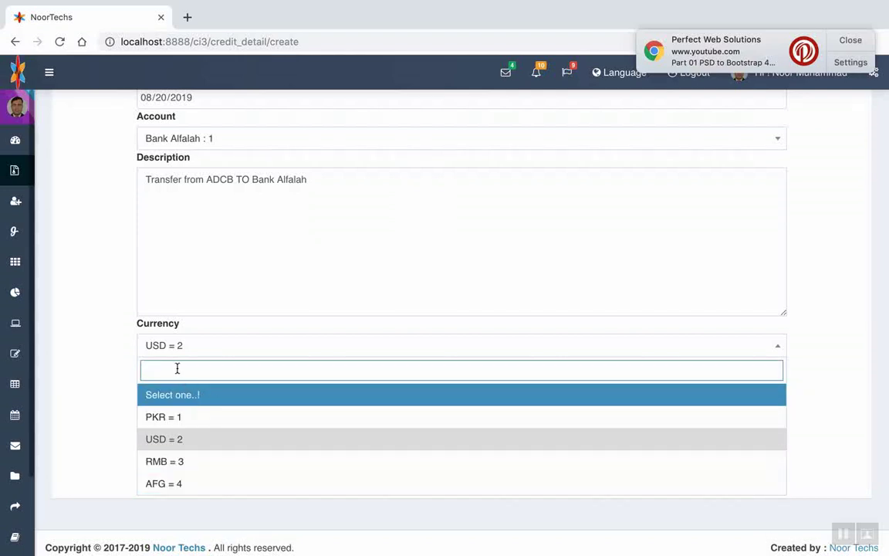
{"action": "left_click", "coordinate": [174, 440]}
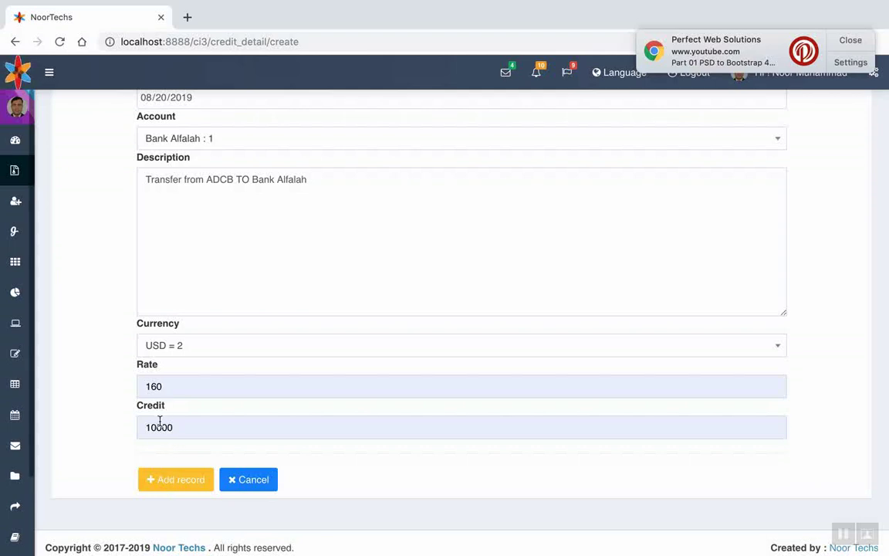
{"action": "left_click", "coordinate": [172, 488]}
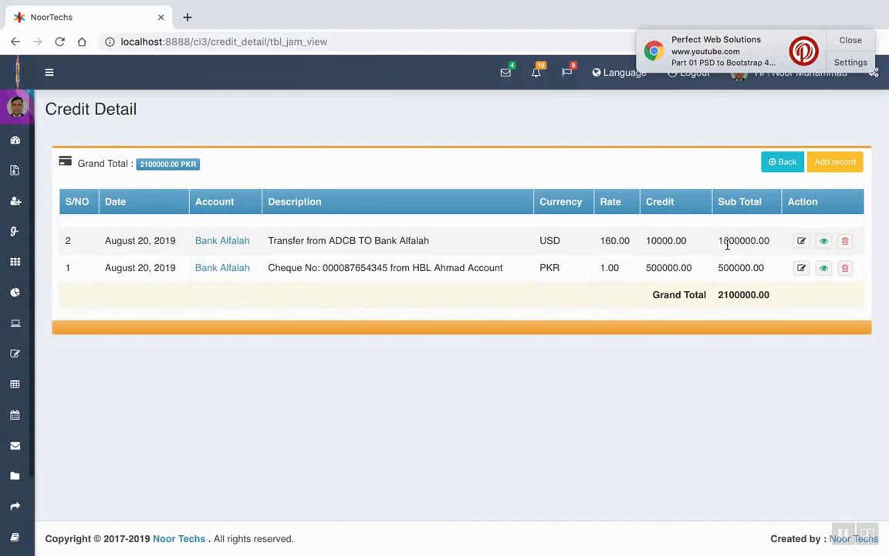
Highlight the new 1600000.00 sub total, then expand the sidebar's Dashboard menu
{"action": "left_click_drag", "start_coordinate": [729, 242], "coordinate": [757, 244]}
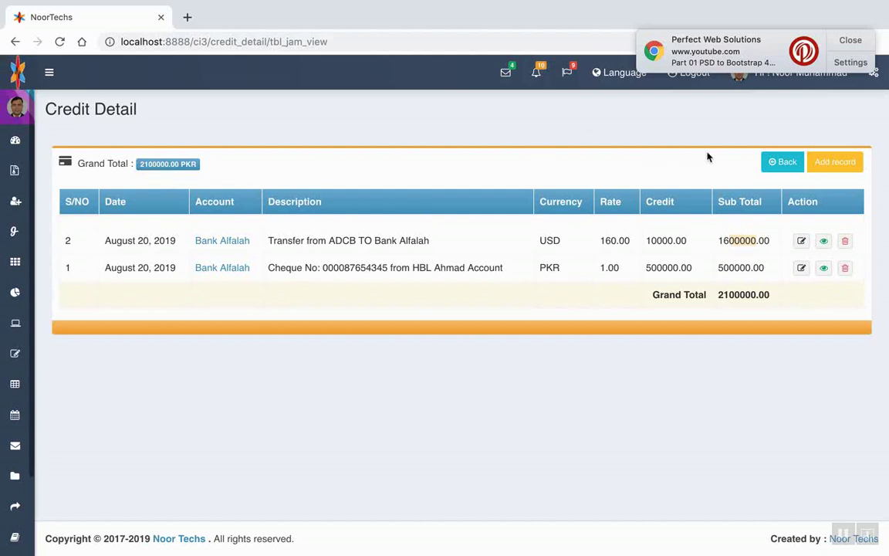
{"action": "mouse_move", "coordinate": [15, 131]}
{"action": "left_click", "coordinate": [54, 174]}
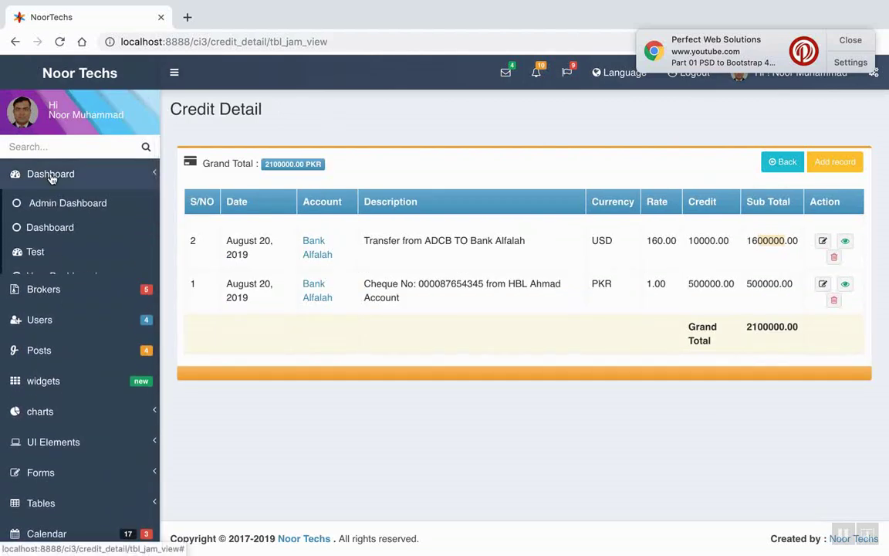
Go to the Admin Dashboard, open Debit Detail and start a new debit record
{"action": "left_click", "coordinate": [55, 205]}
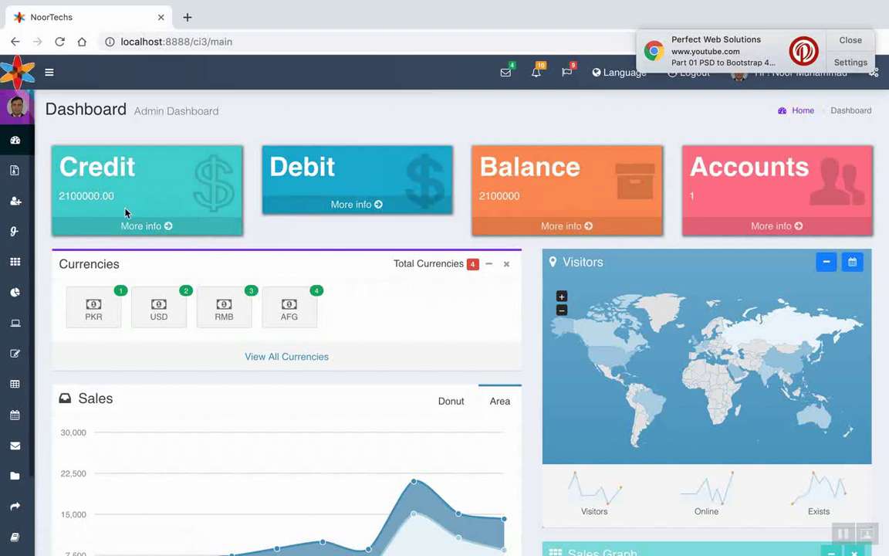
{"action": "left_click", "coordinate": [347, 209]}
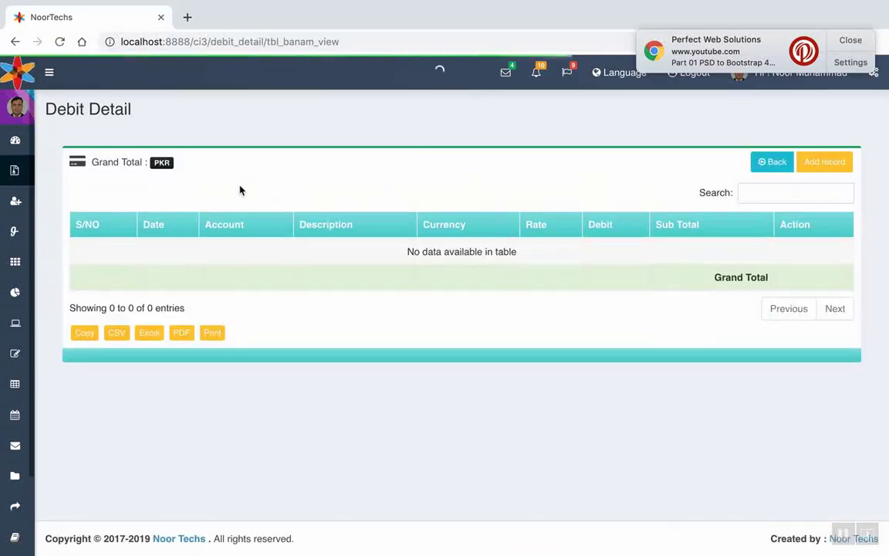
{"action": "left_click", "coordinate": [818, 166]}
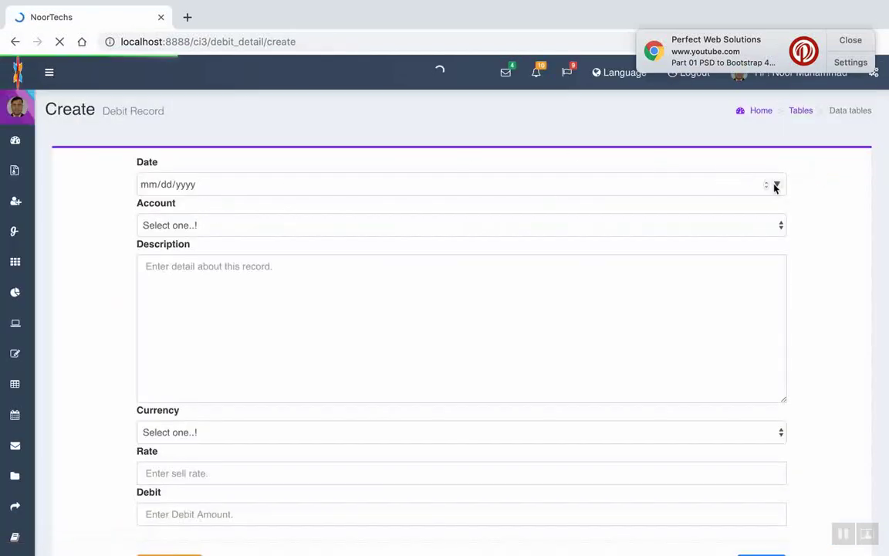
Date the debit 08/20/2019 and set its account to Bank Alfalah = 1
{"action": "left_click", "coordinate": [776, 185]}
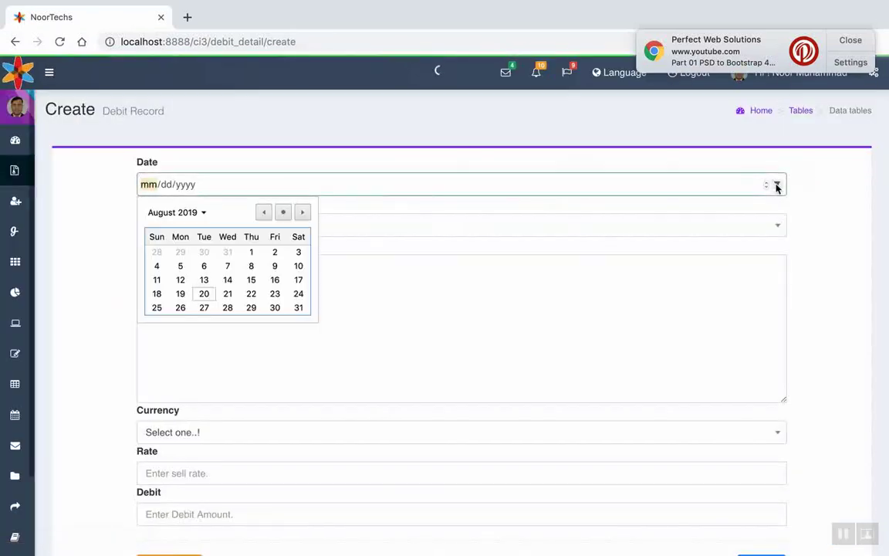
{"action": "left_click", "coordinate": [283, 213]}
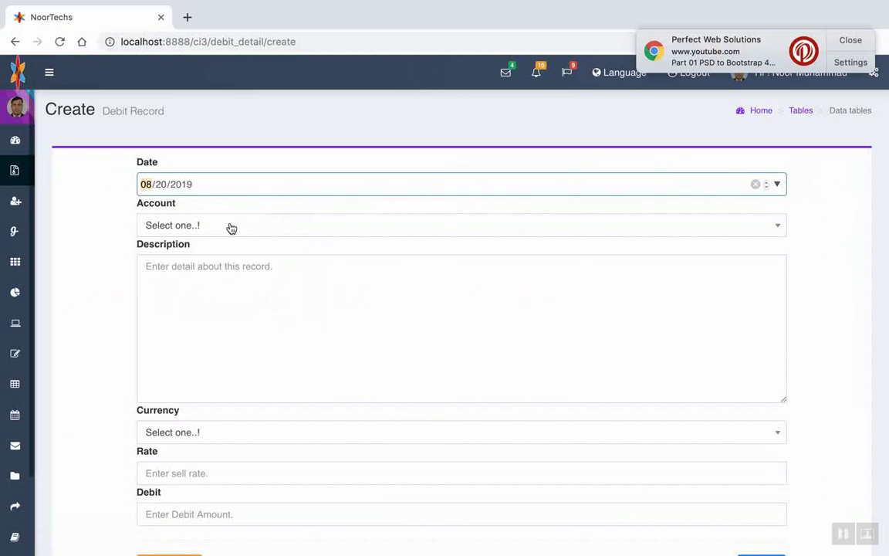
{"action": "left_click", "coordinate": [776, 184]}
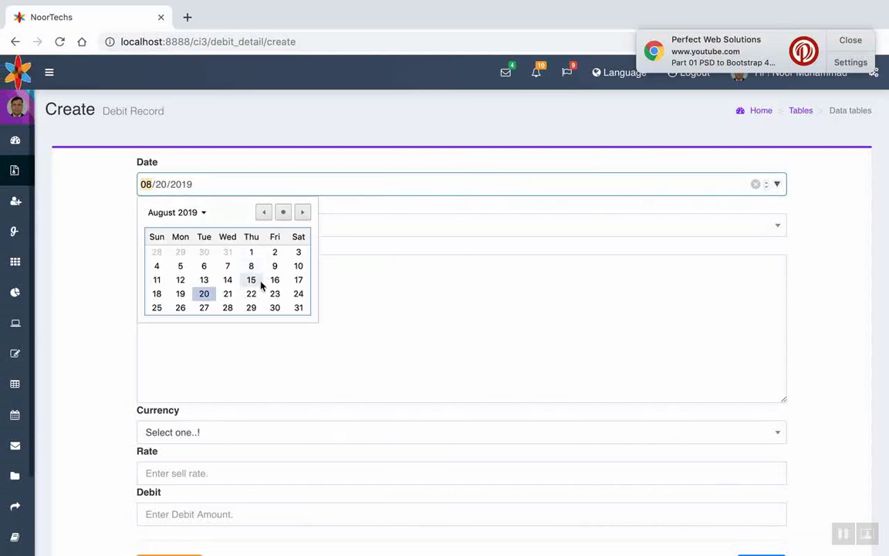
{"action": "left_click", "coordinate": [283, 213]}
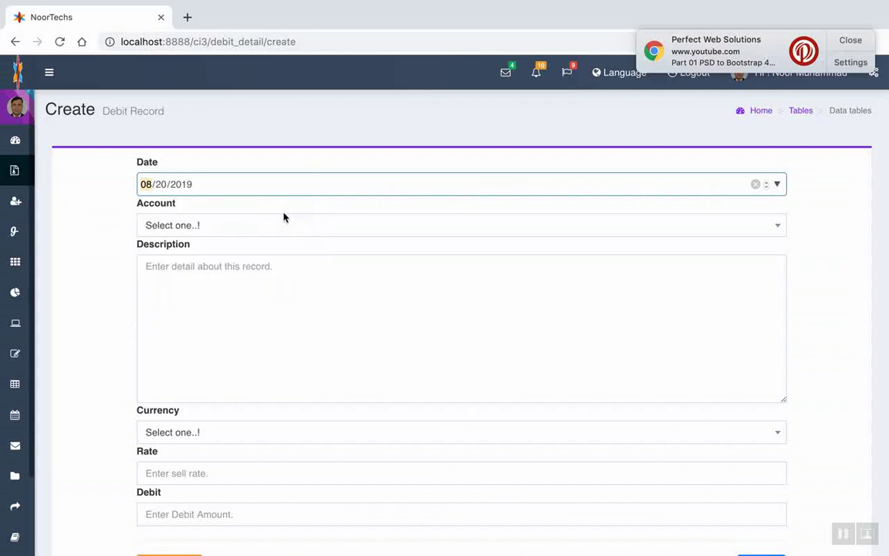
{"action": "left_click", "coordinate": [174, 226]}
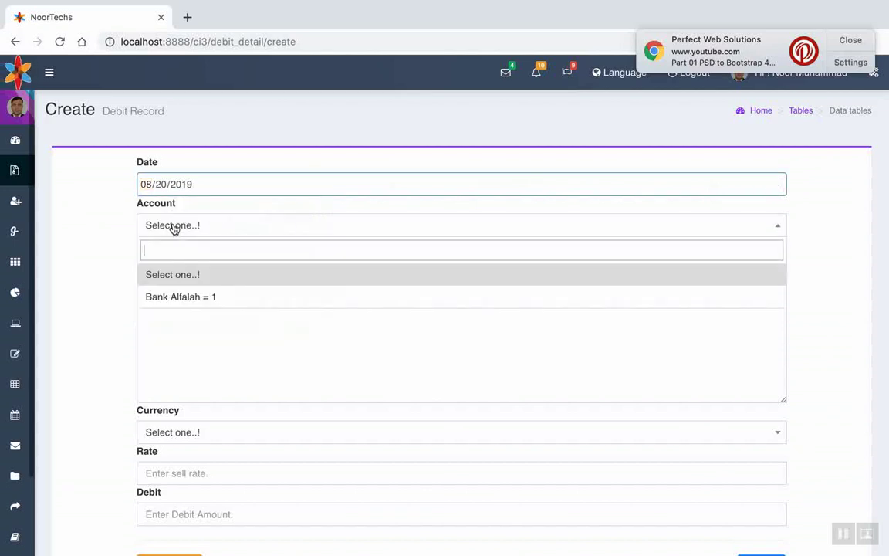
{"action": "left_click", "coordinate": [182, 303]}
Describe the debit as 'Debited from account' and choose PKR as its currency
{"action": "left_click", "coordinate": [179, 269]}
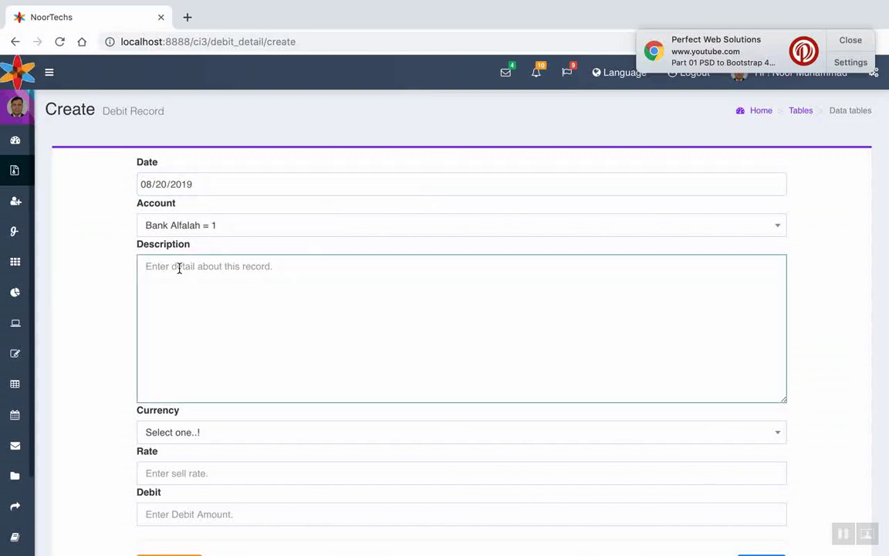
{"action": "type", "text": "Debited fr"}
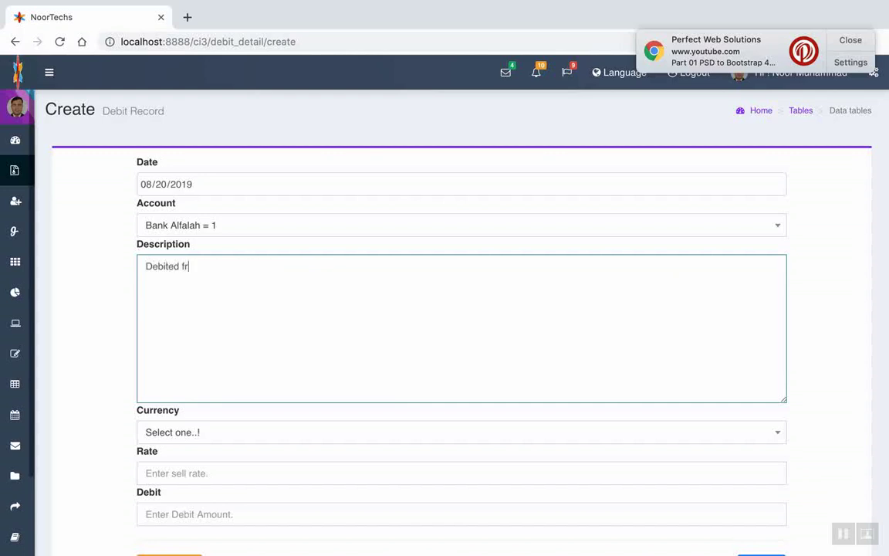
{"action": "type", "text": "om account"}
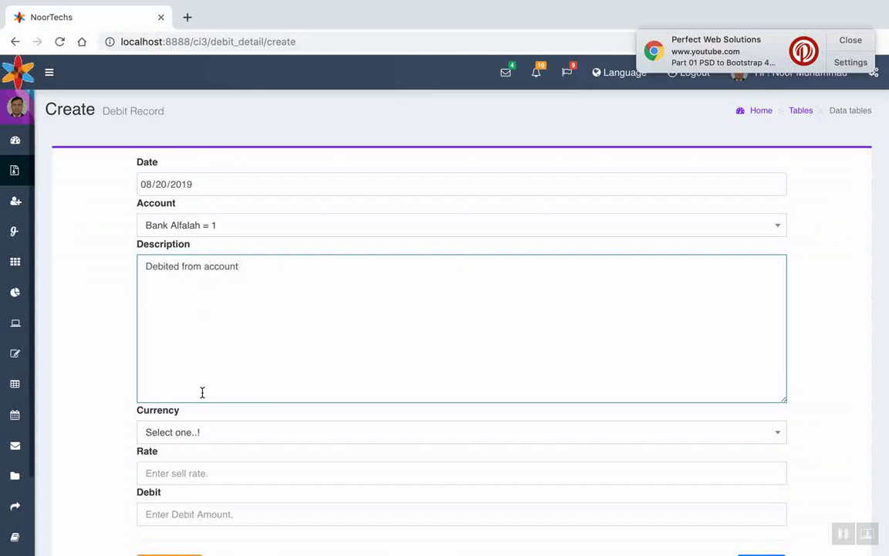
{"action": "left_click", "coordinate": [183, 433]}
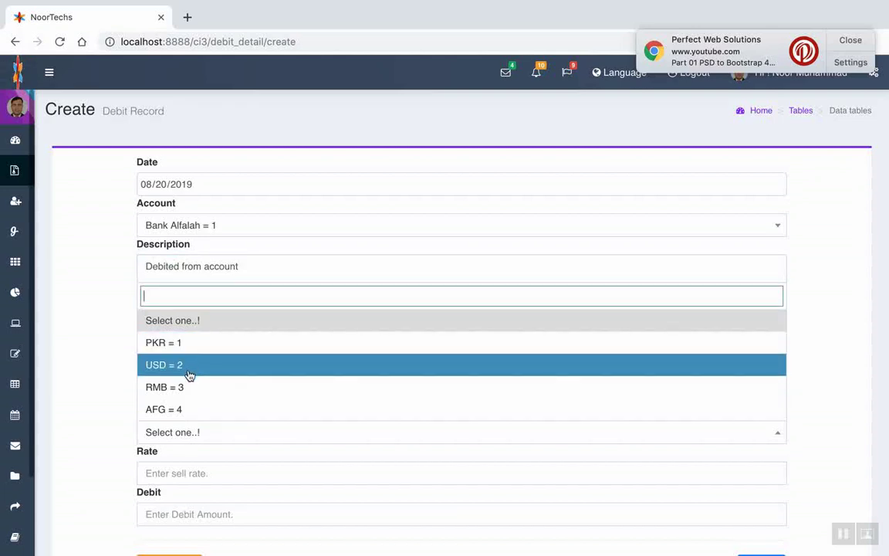
{"action": "left_click", "coordinate": [186, 345]}
Enter rate 1 and debit 1600000, then save the PKR debit record
{"action": "scroll", "coordinate": [170, 401], "scroll_direction": "down", "scroll_amount": 3}
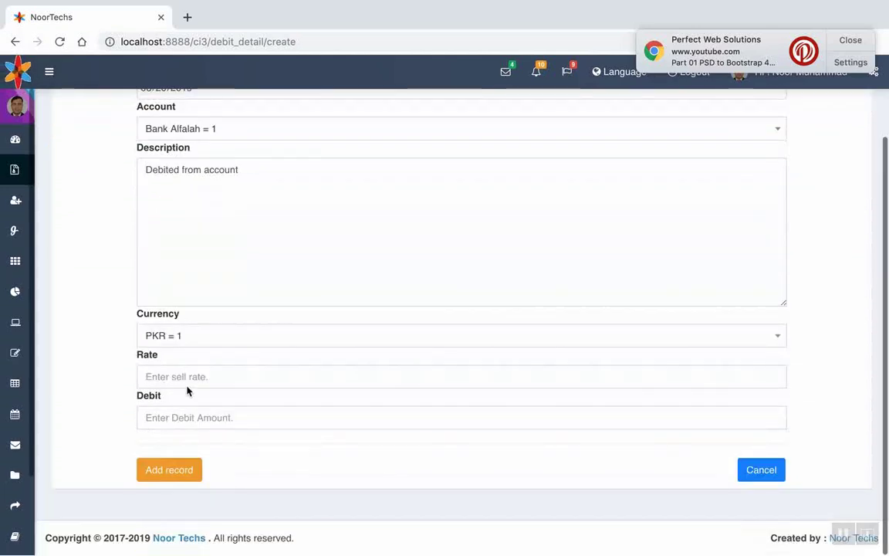
{"action": "left_click", "coordinate": [165, 379]}
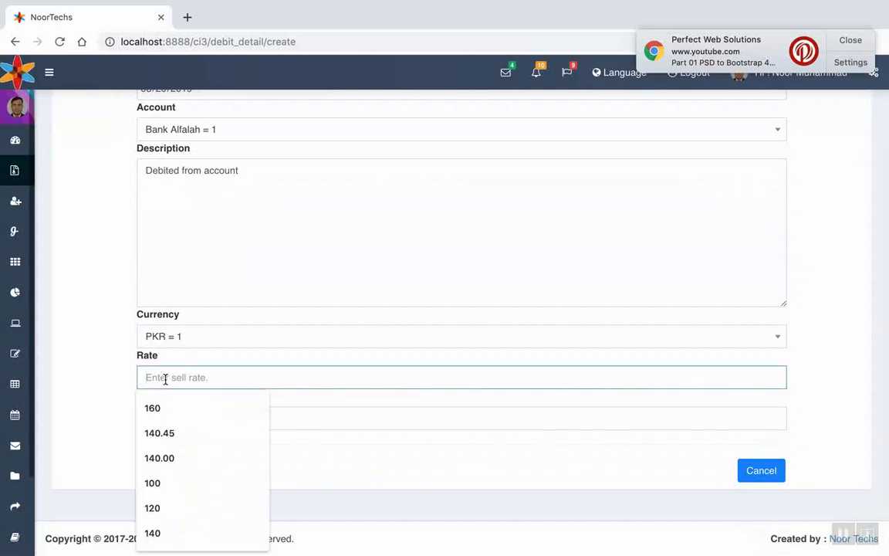
{"action": "type", "text": "1"}
{"action": "left_click", "coordinate": [111, 387]}
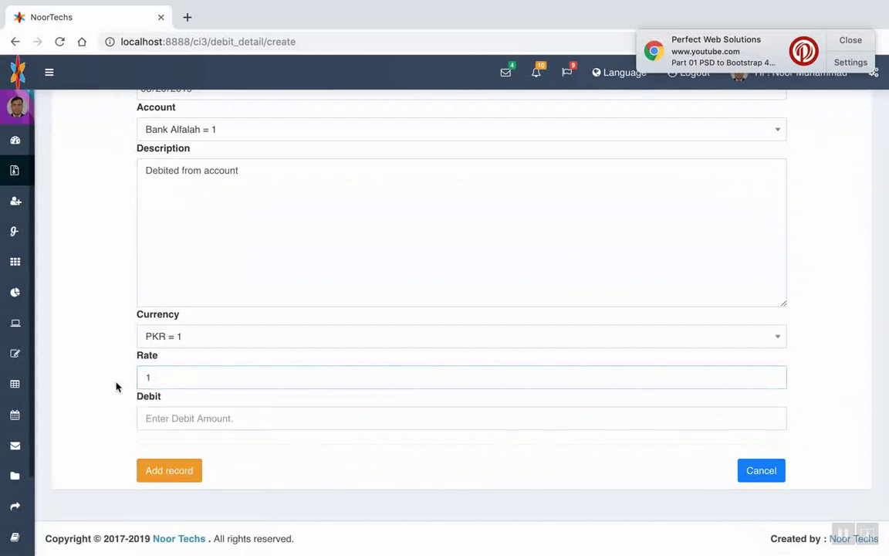
{"action": "left_click", "coordinate": [161, 417]}
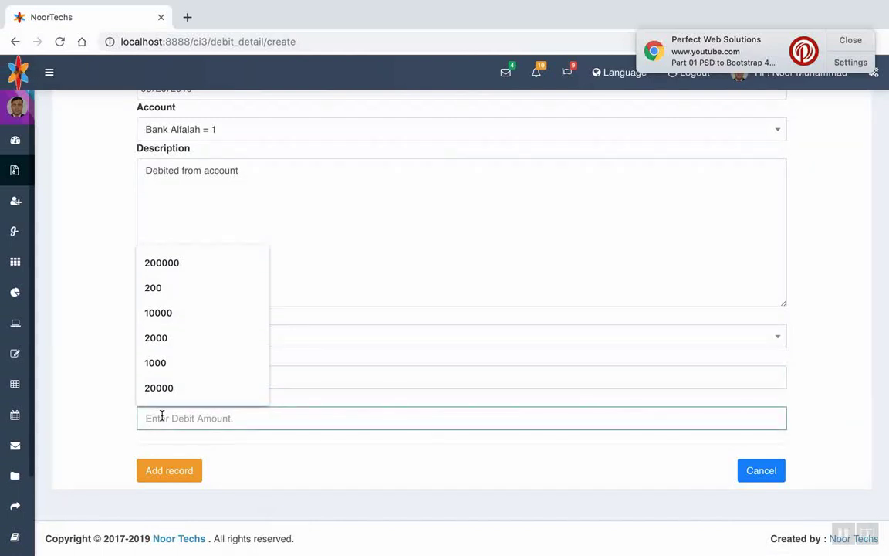
{"action": "type", "text": "16"}
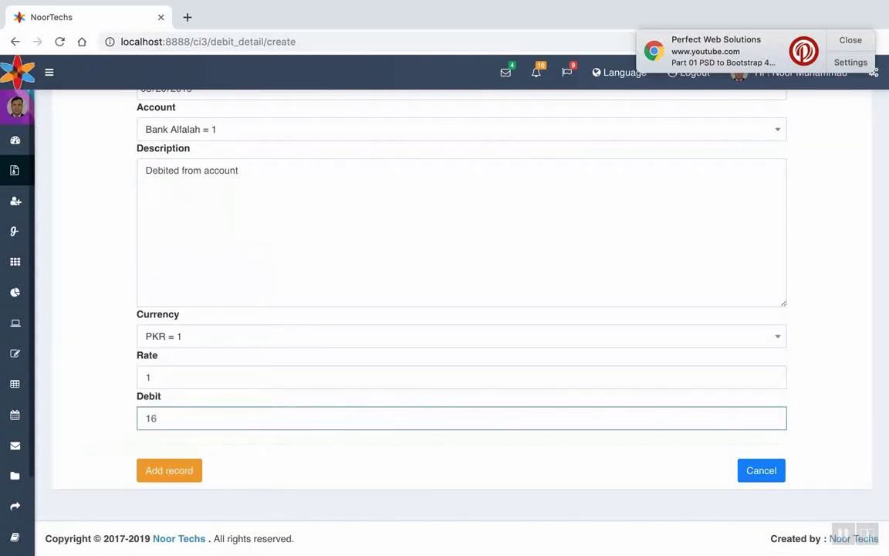
{"action": "type", "text": "00000"}
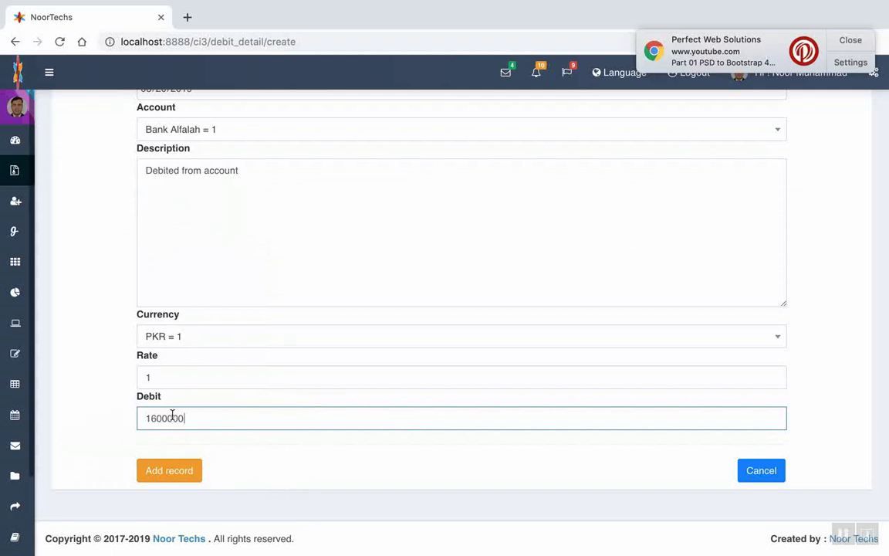
{"action": "scroll", "coordinate": [333, 459], "scroll_direction": "up", "scroll_amount": 2}
{"action": "scroll", "coordinate": [334, 461], "scroll_direction": "down", "scroll_amount": 2}
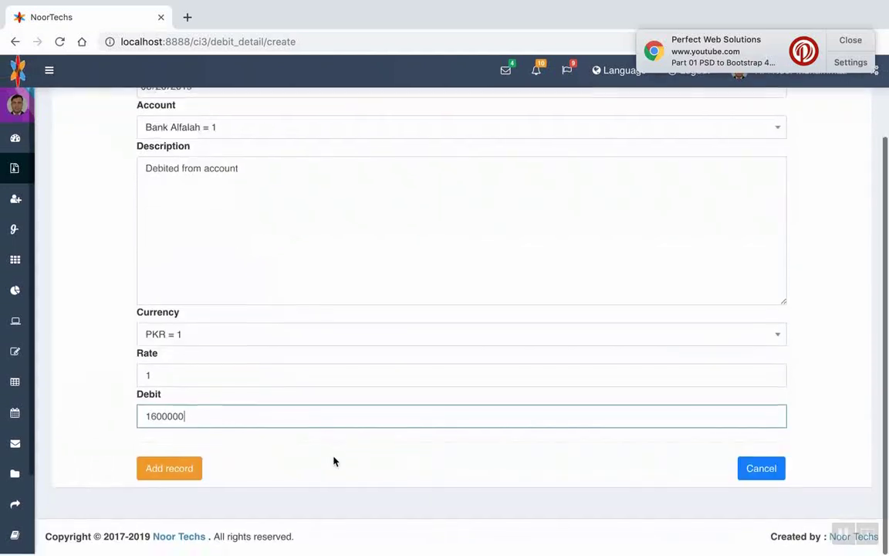
{"action": "left_click", "coordinate": [171, 472]}
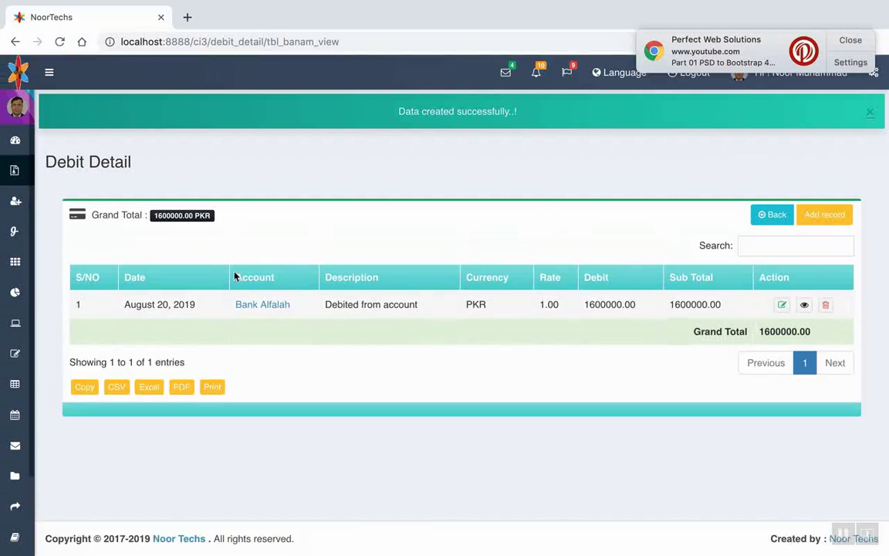
Go back to the Admin Dashboard from the sidebar's Dashboard menu to see Debit 1600000.00
{"action": "mouse_move", "coordinate": [10, 162]}
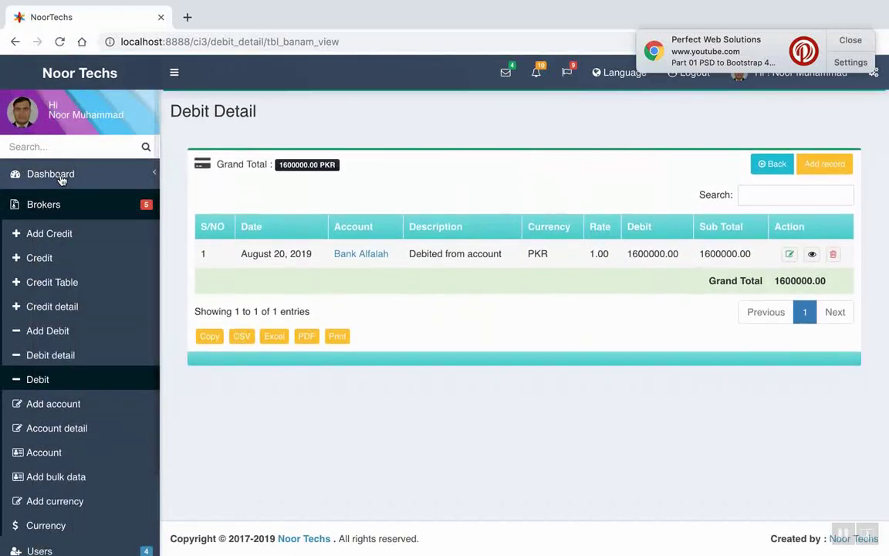
{"action": "left_click", "coordinate": [51, 175]}
{"action": "left_click", "coordinate": [54, 203]}
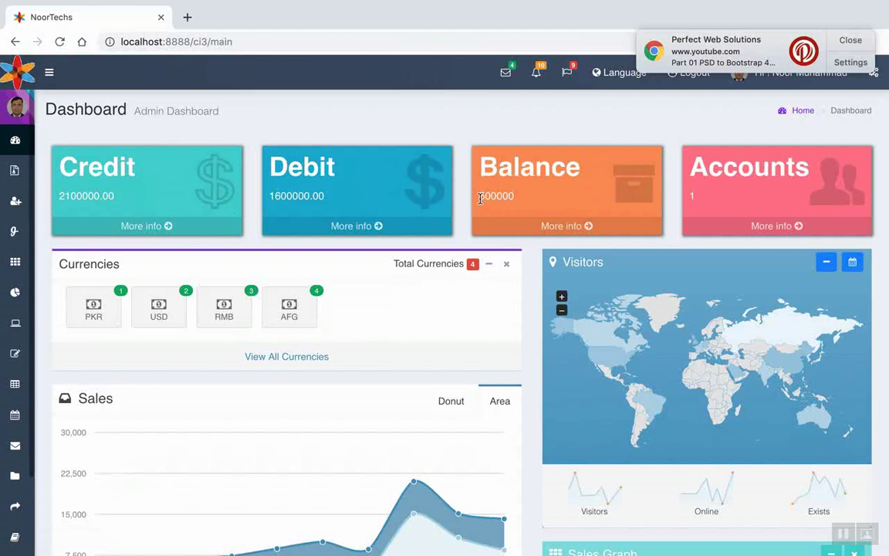
{"action": "left_click_drag", "start_coordinate": [479, 197], "coordinate": [511, 195]}
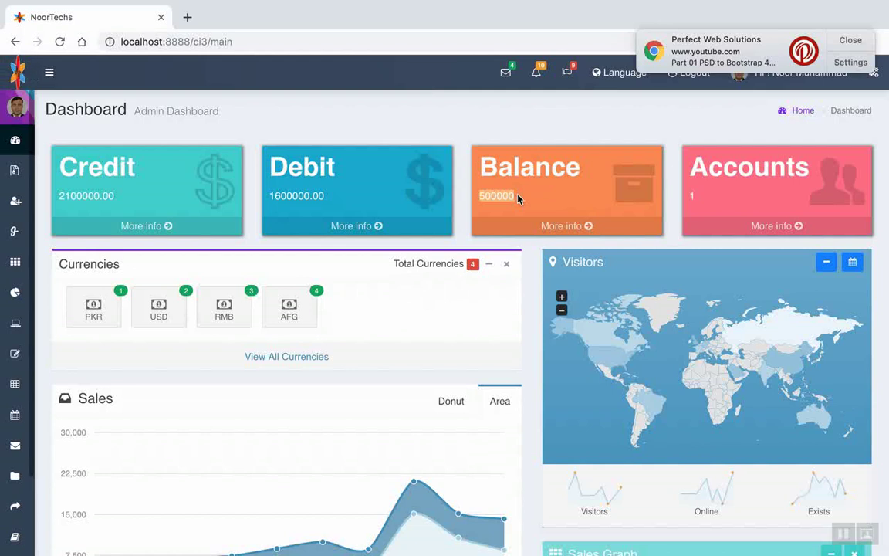
{"action": "left_click", "coordinate": [517, 199]}
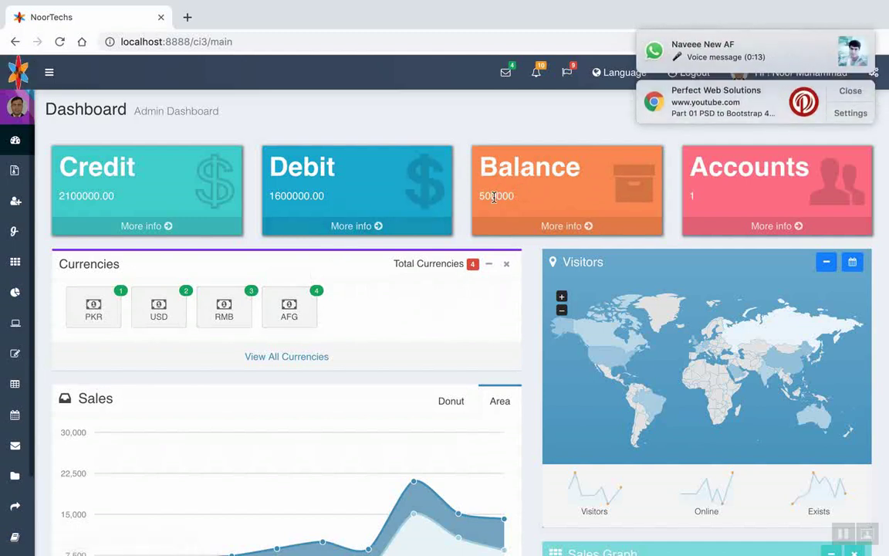
{"action": "left_click", "coordinate": [848, 92]}
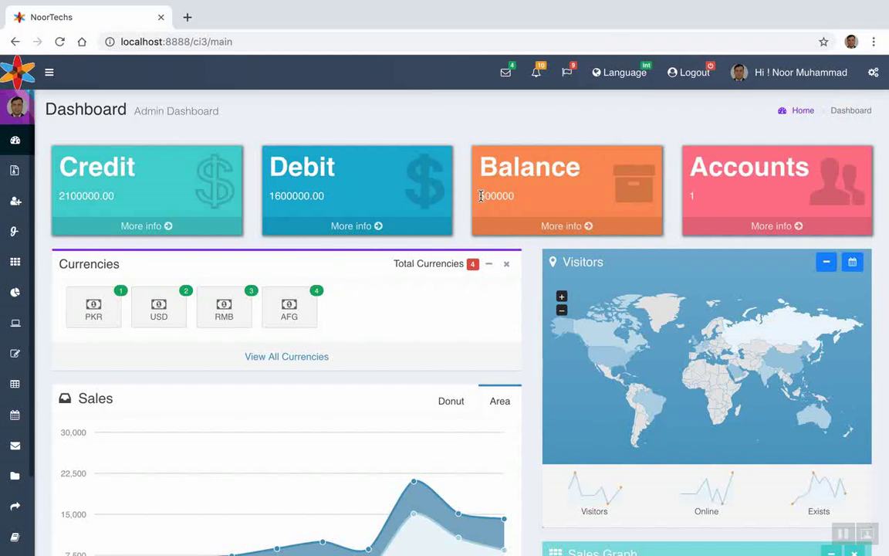
{"action": "left_click_drag", "start_coordinate": [481, 196], "coordinate": [530, 200]}
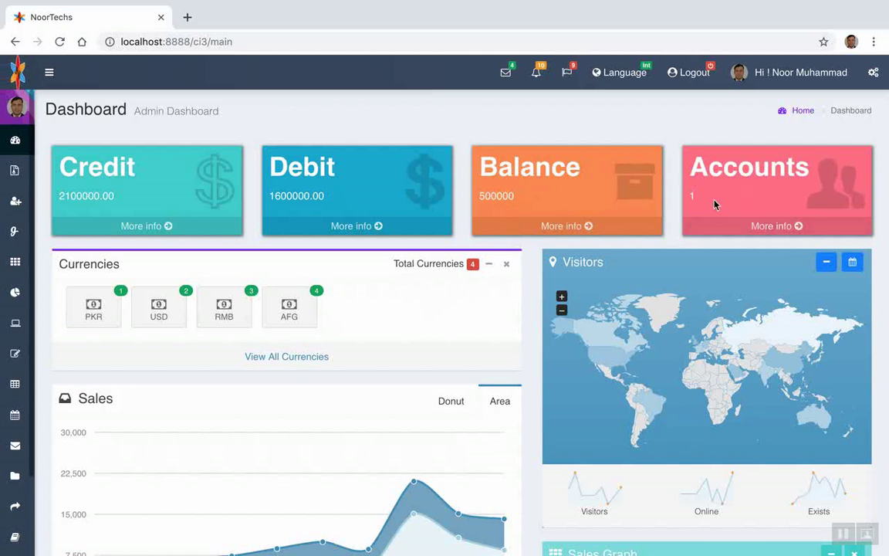
Start a new account from the accounts list and enter SCB as its name
{"action": "left_click", "coordinate": [765, 228]}
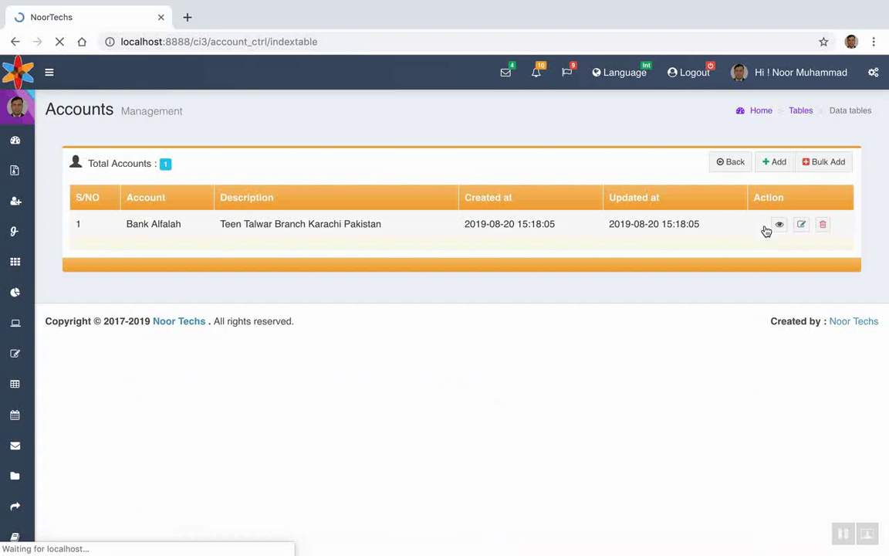
{"action": "left_click", "coordinate": [770, 163]}
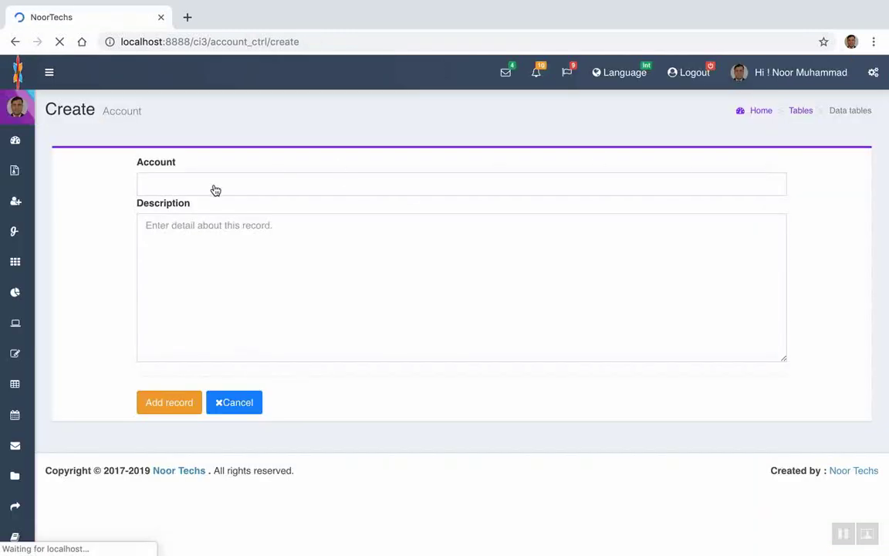
{"action": "left_click", "coordinate": [214, 184]}
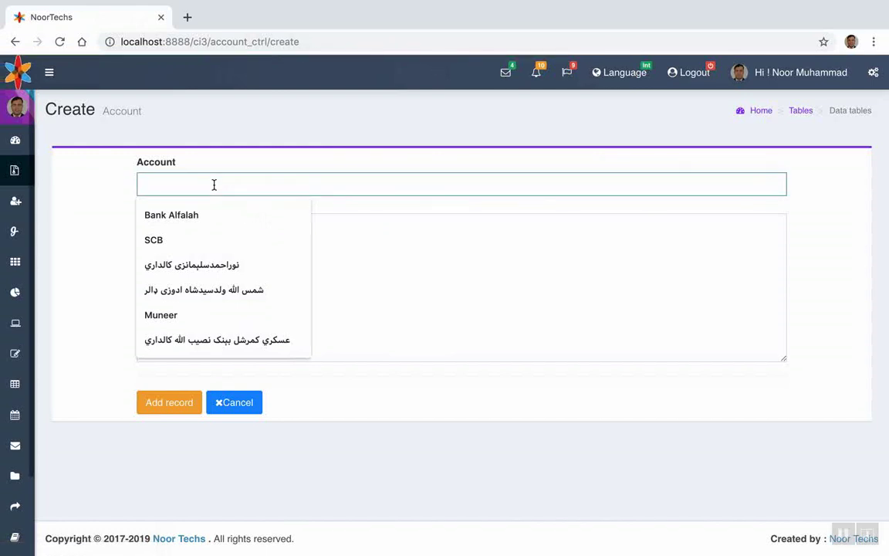
{"action": "left_click", "coordinate": [173, 240]}
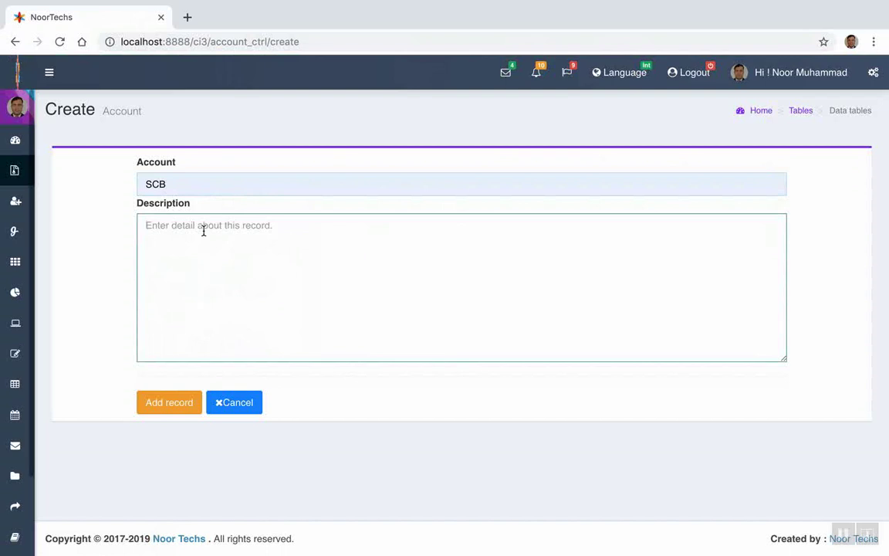
Describe it as 'Standard Chartered Bank Karachi Gulshan-e-Iqbal', fixing the spelling, and submit it
{"action": "type", "text": "Standard Charterd Bank"}
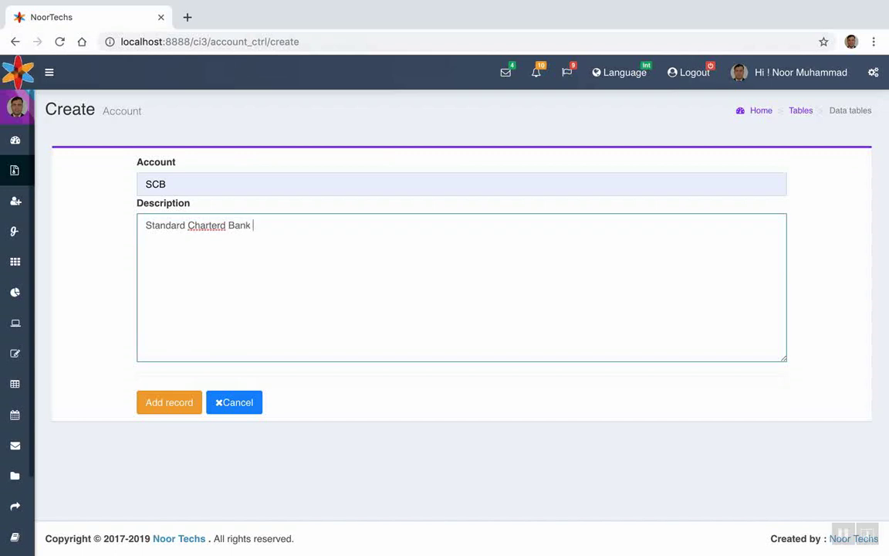
{"action": "type", "text": "Karachi Gulshan"}
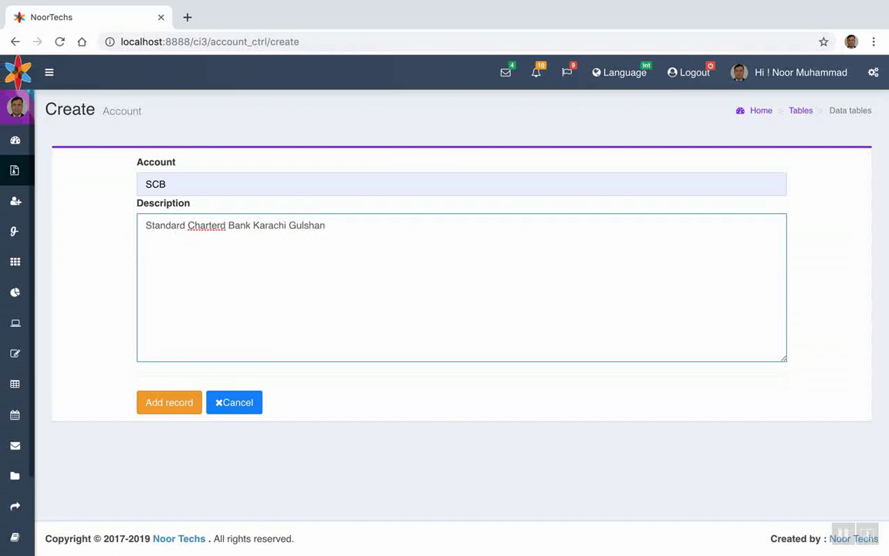
{"action": "right_click", "coordinate": [205, 224]}
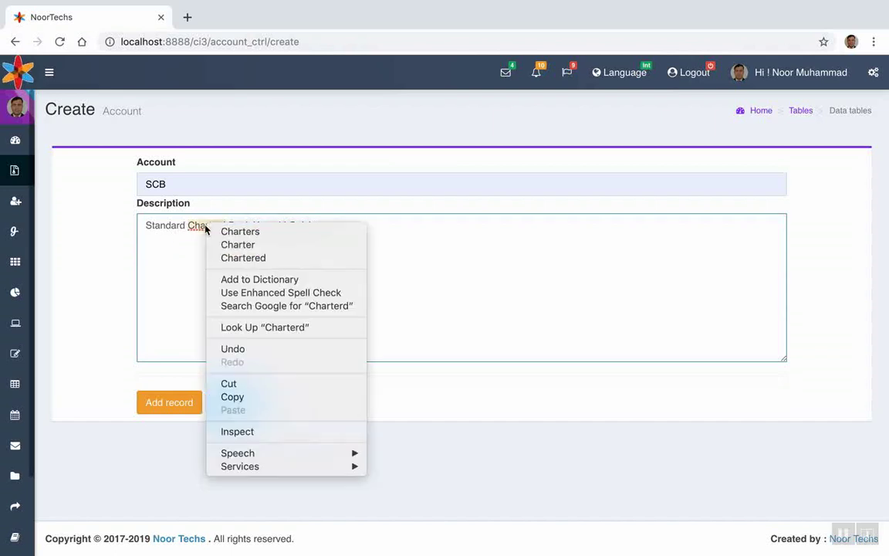
{"action": "left_click", "coordinate": [283, 257]}
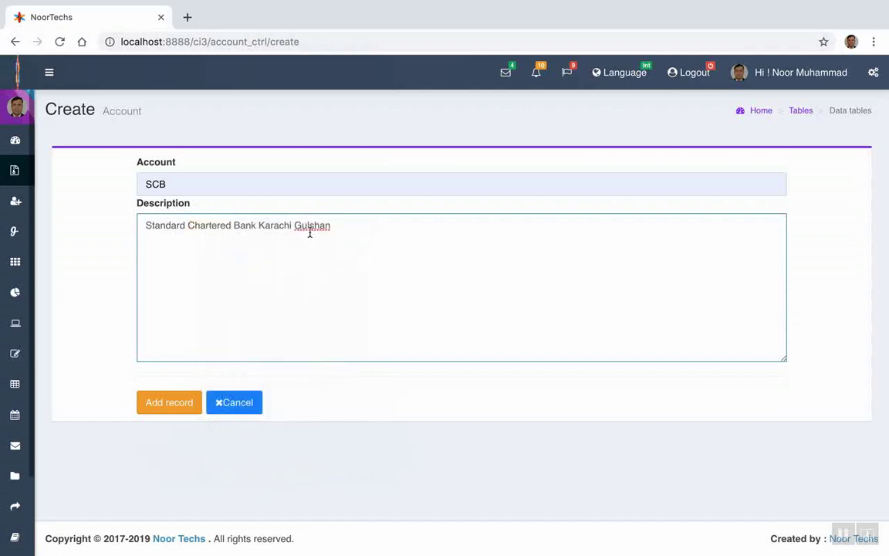
{"action": "left_click", "coordinate": [330, 225]}
{"action": "type", "text": "-e-"}
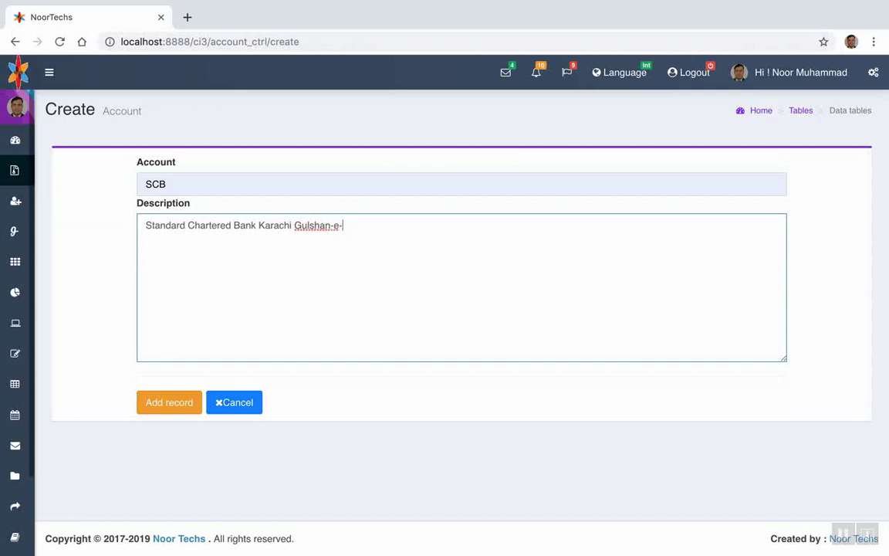
{"action": "type", "text": "I"}
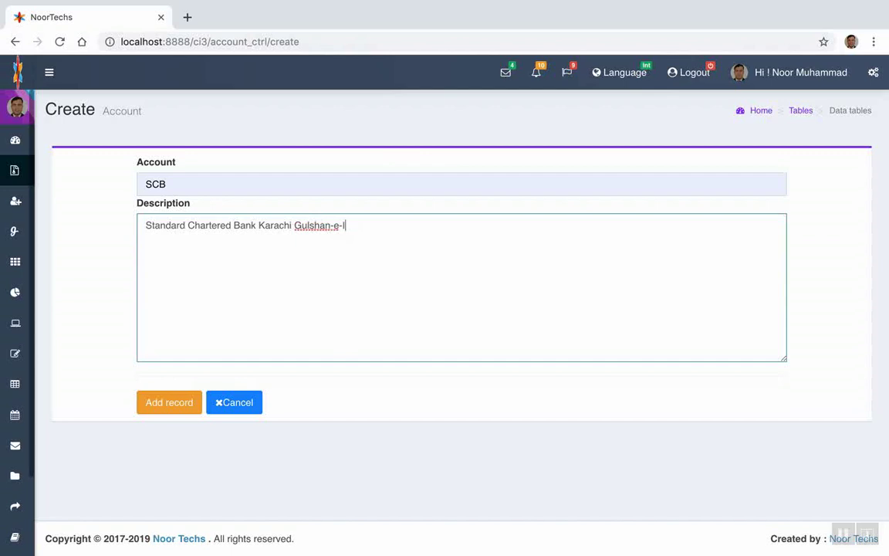
{"action": "type", "text": "qbal"}
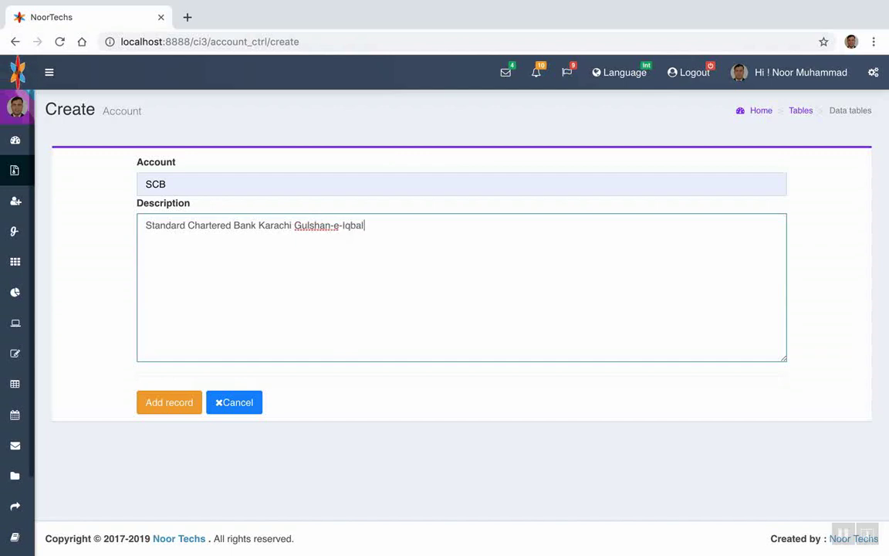
{"action": "left_click", "coordinate": [172, 402]}
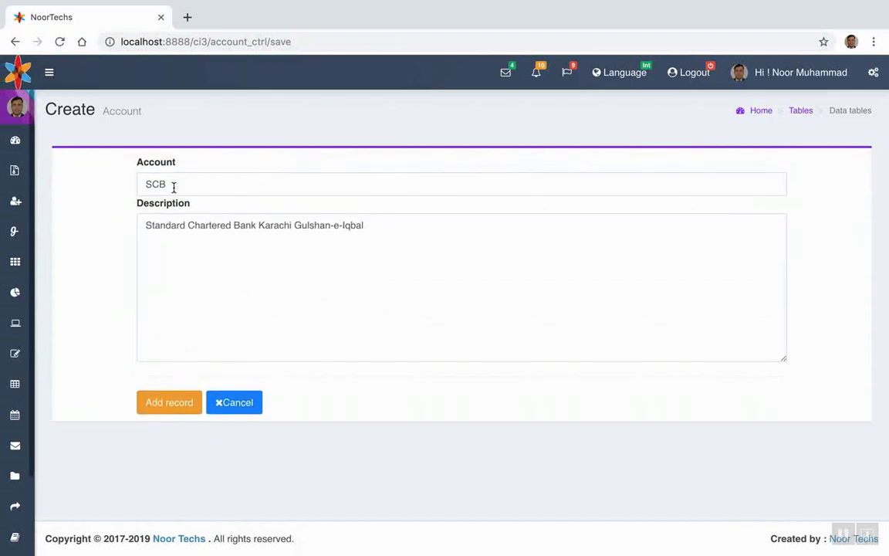
Replace the account name SCB with 'Standard Chartered Bank' and save the record
{"action": "left_click", "coordinate": [174, 184]}
{"action": "left_click_drag", "start_coordinate": [147, 184], "coordinate": [171, 181]}
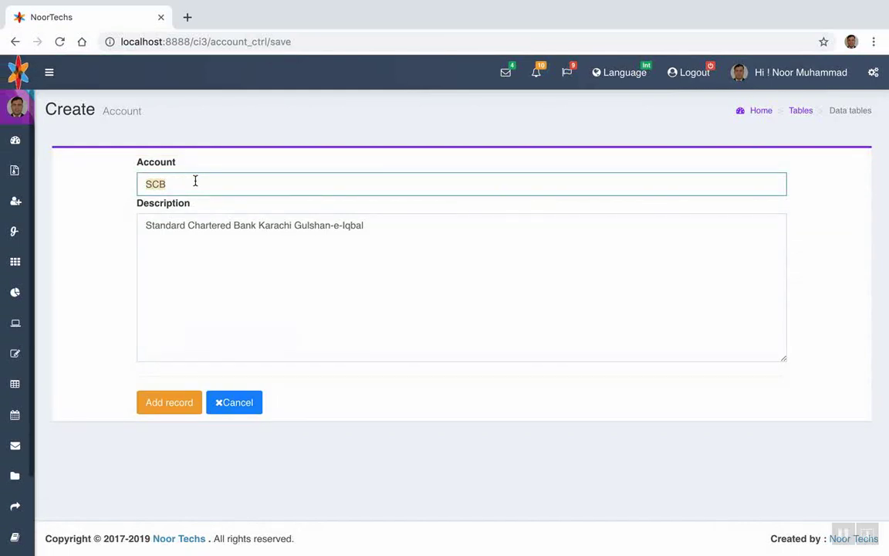
{"action": "type", "text": "s"}
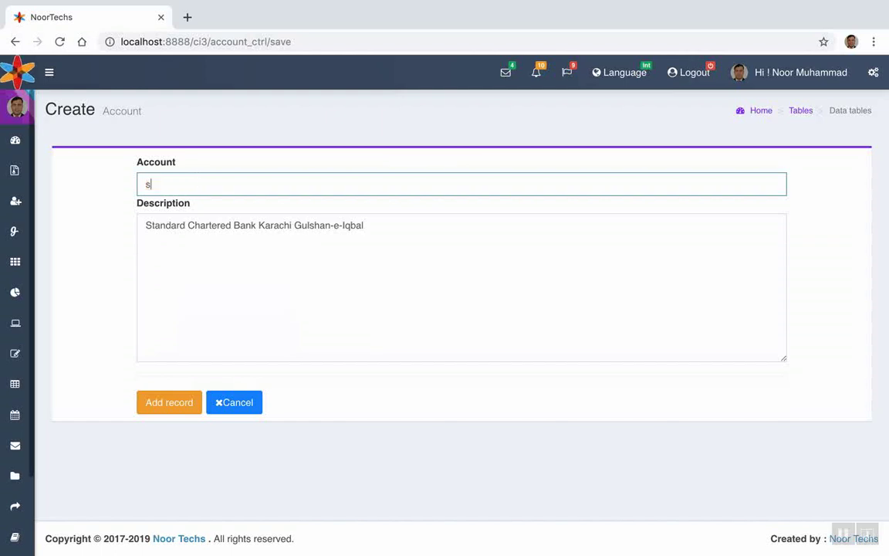
{"action": "key", "text": "BackSpace"}
{"action": "type", "text": "Sta"}
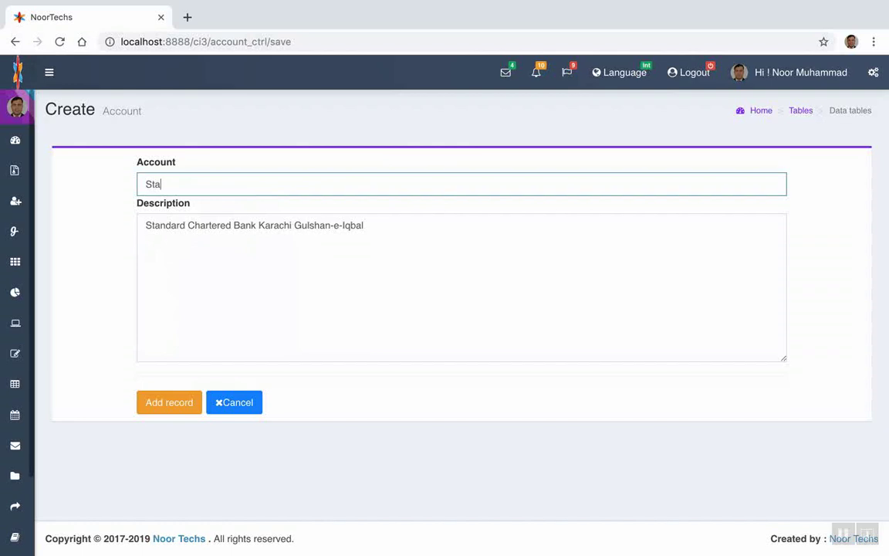
{"action": "type", "text": "ndard Chartered Ban"}
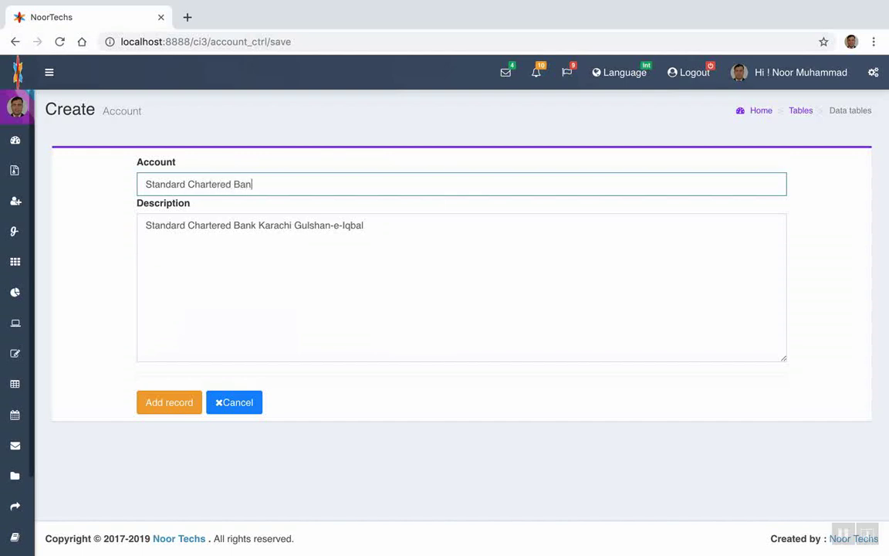
{"action": "type", "text": "k"}
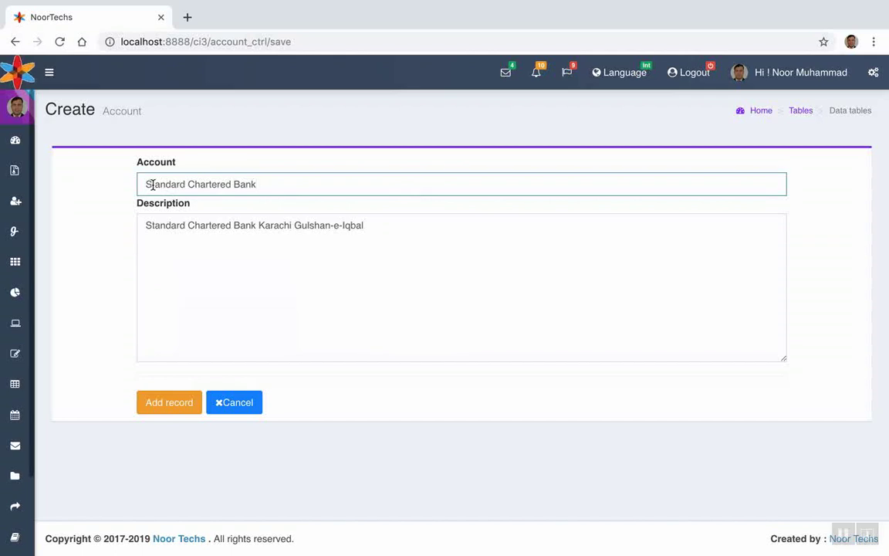
{"action": "left_click_drag", "start_coordinate": [154, 186], "coordinate": [267, 185]}
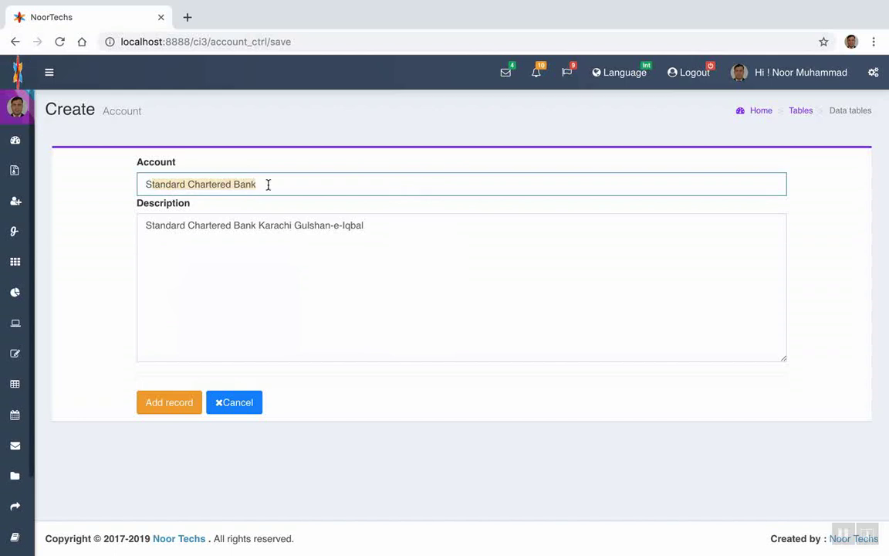
{"action": "left_click", "coordinate": [267, 184]}
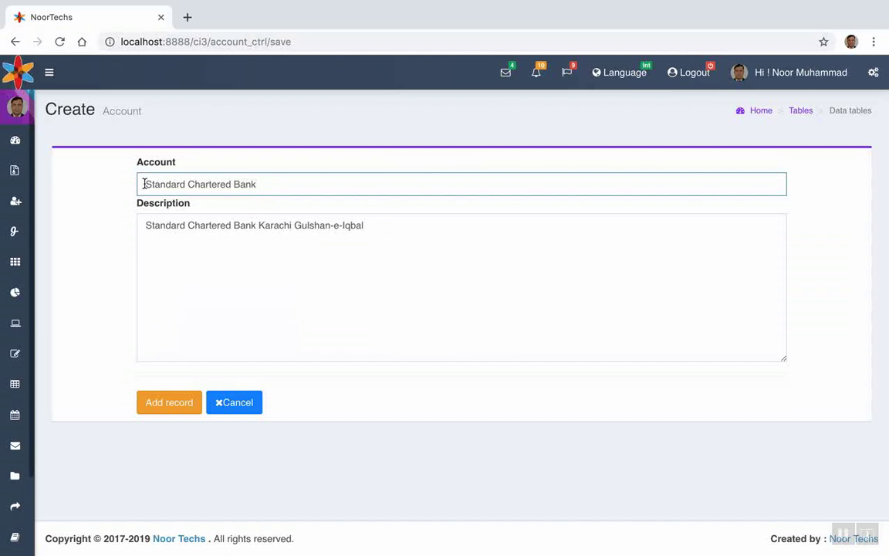
{"action": "left_click", "coordinate": [172, 407]}
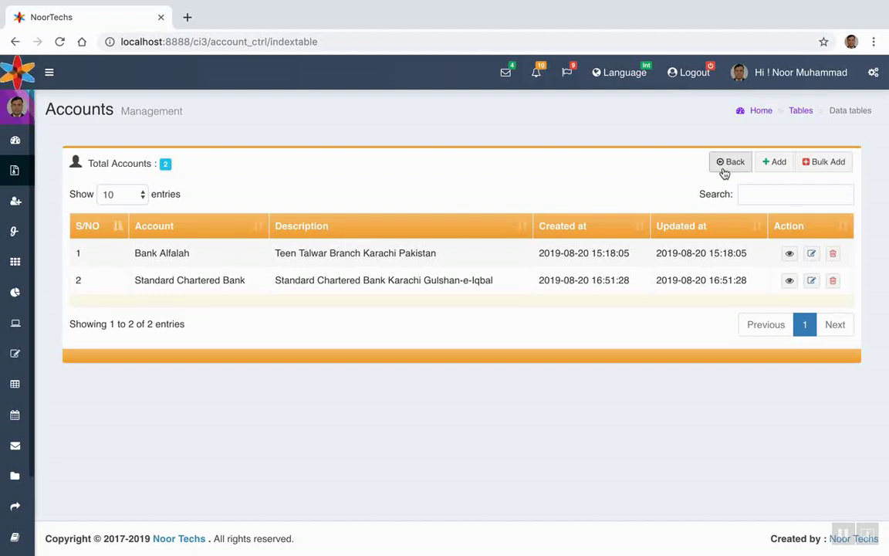
Return to the Admin Dashboard, then open the Credit Detail list of credit records
{"action": "mouse_move", "coordinate": [6, 112]}
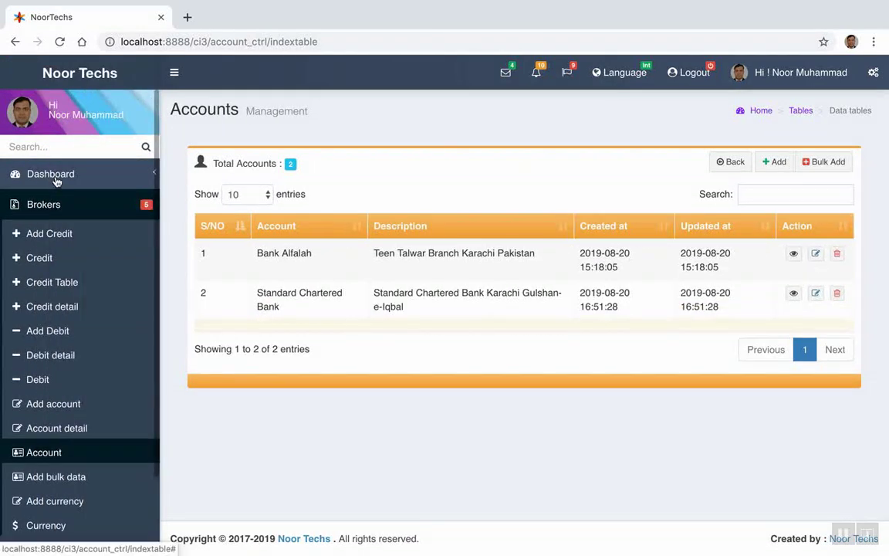
{"action": "left_click", "coordinate": [56, 178]}
{"action": "left_click", "coordinate": [17, 205]}
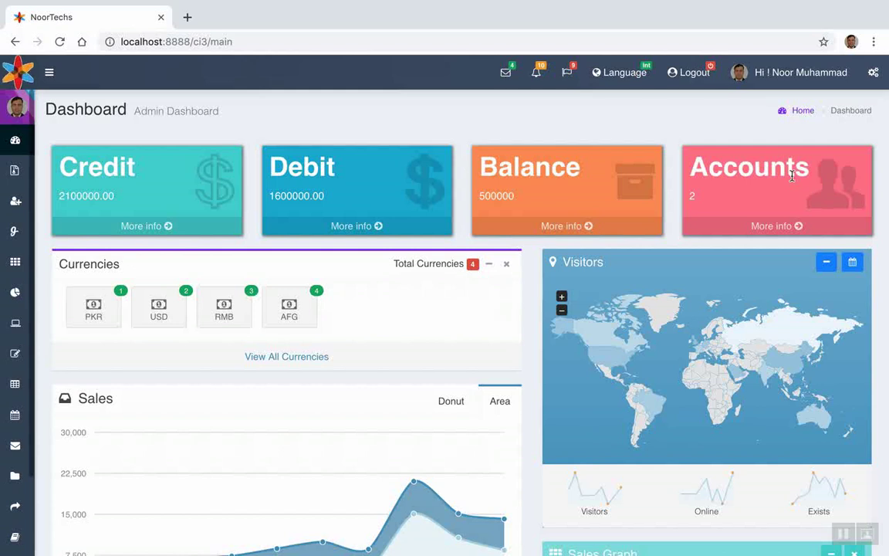
{"action": "left_click", "coordinate": [124, 229]}
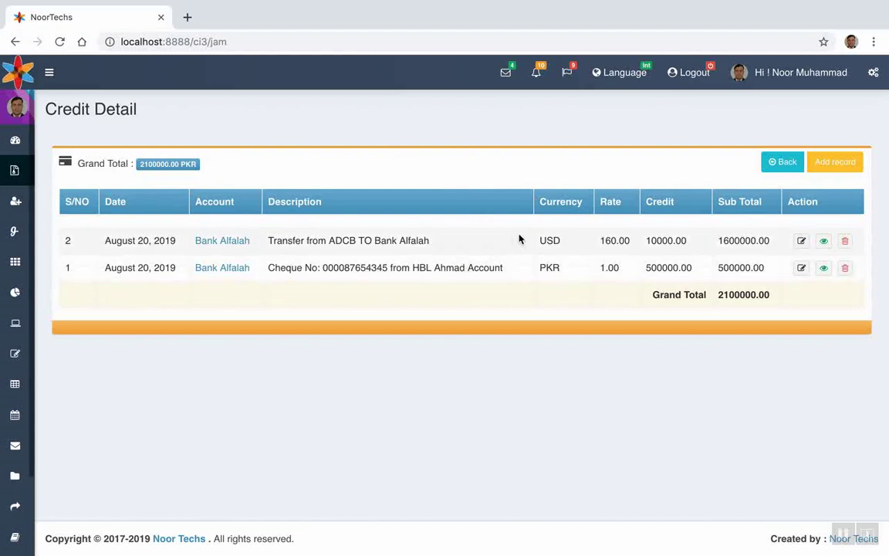
{"action": "left_click", "coordinate": [225, 242]}
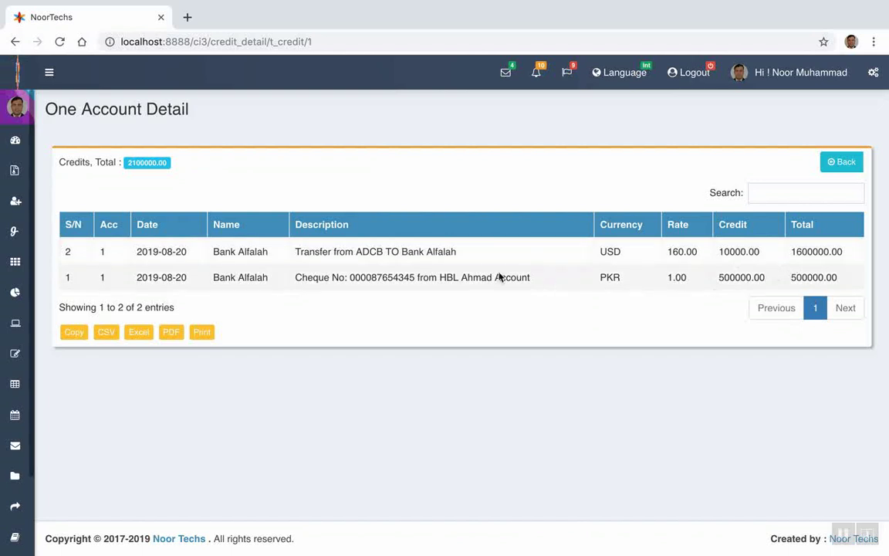
{"action": "right_click", "coordinate": [842, 162]}
{"action": "left_click", "coordinate": [848, 168]}
{"action": "left_click", "coordinate": [849, 170]}
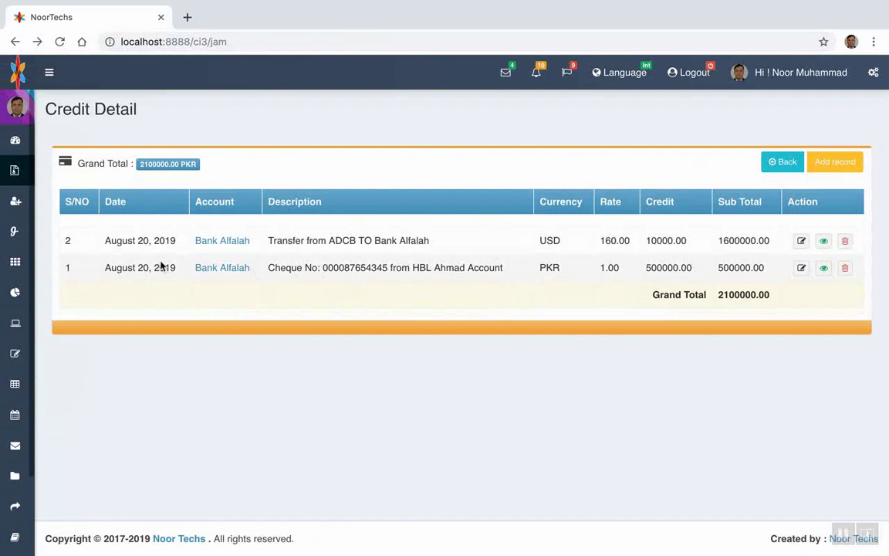
{"action": "mouse_move", "coordinate": [19, 176]}
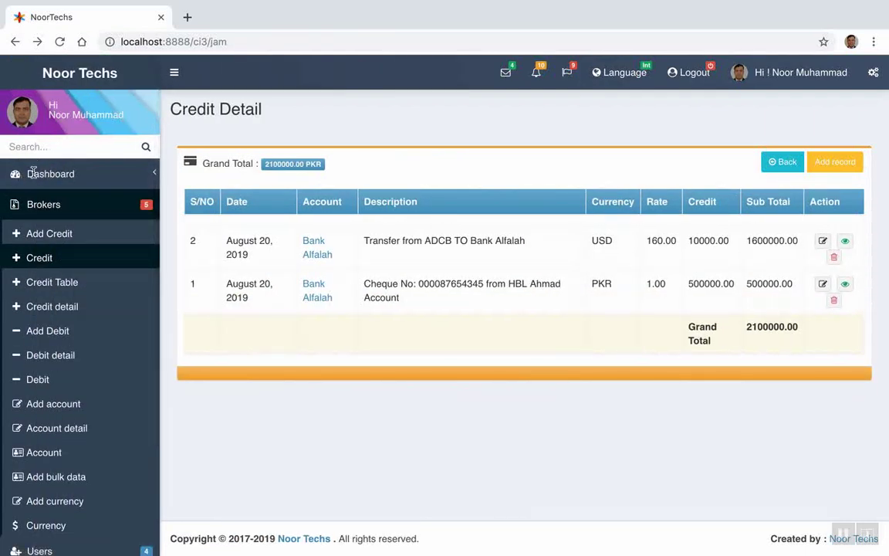
{"action": "left_click", "coordinate": [32, 176]}
{"action": "left_click", "coordinate": [39, 201]}
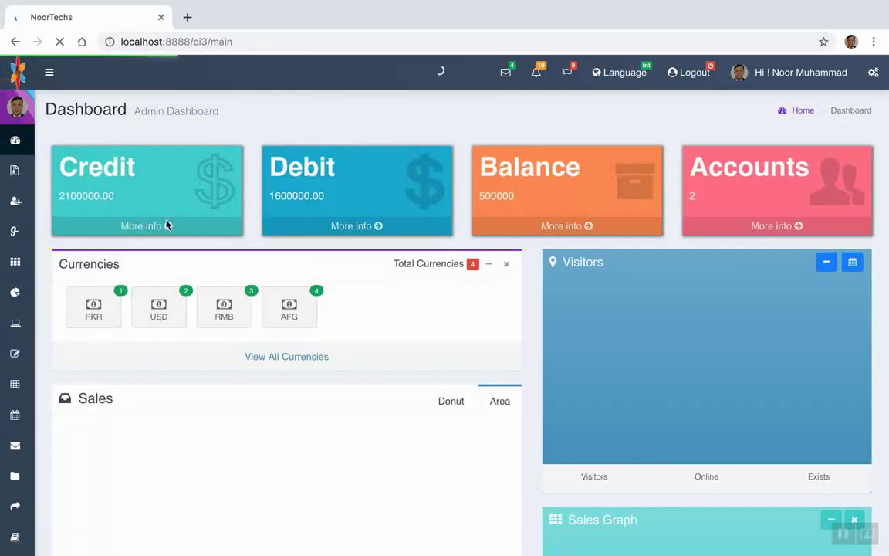
Search the Accounts list for 'Bank Alfa' and 'stand', clearing each, then open Create Account
{"action": "left_click", "coordinate": [778, 225]}
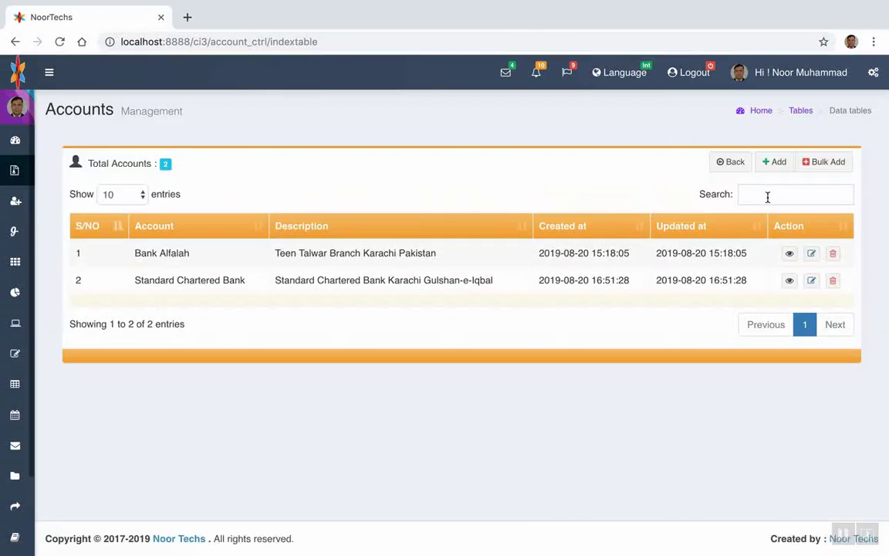
{"action": "left_click", "coordinate": [764, 194]}
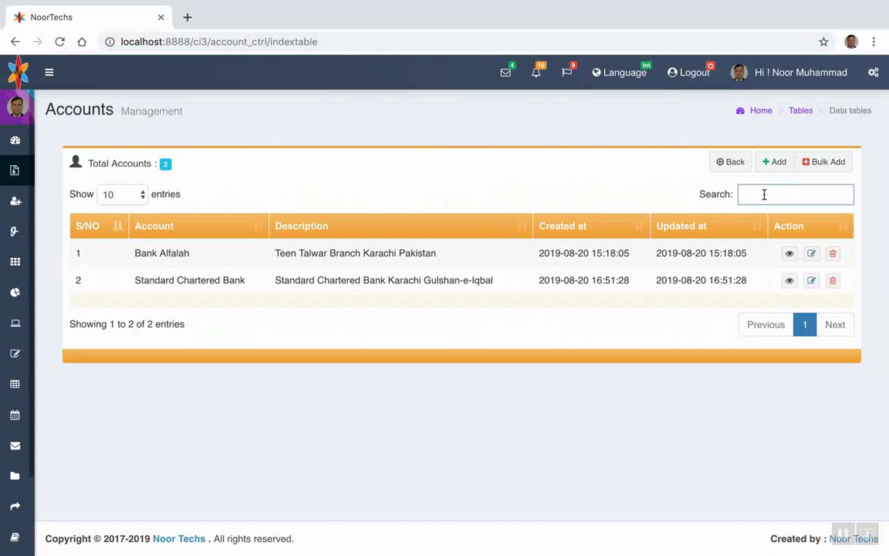
{"action": "type", "text": "B"}
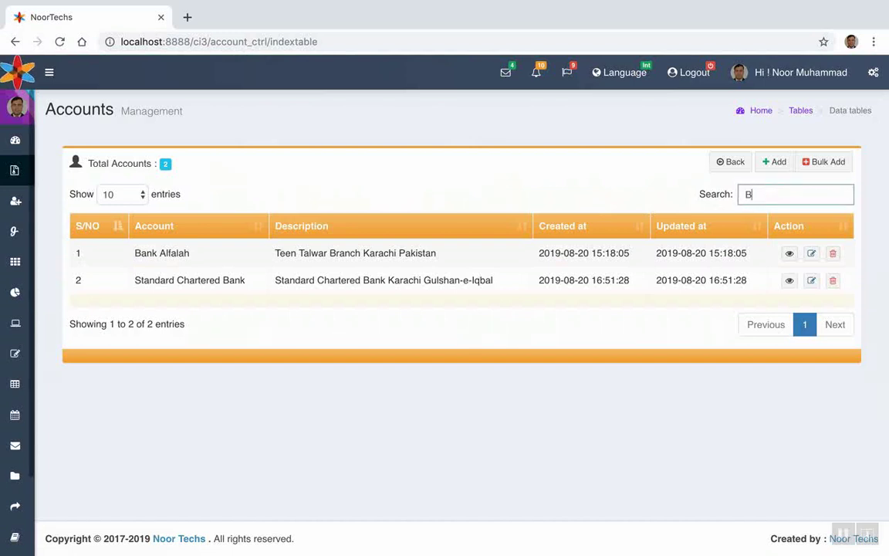
{"action": "type", "text": "an"}
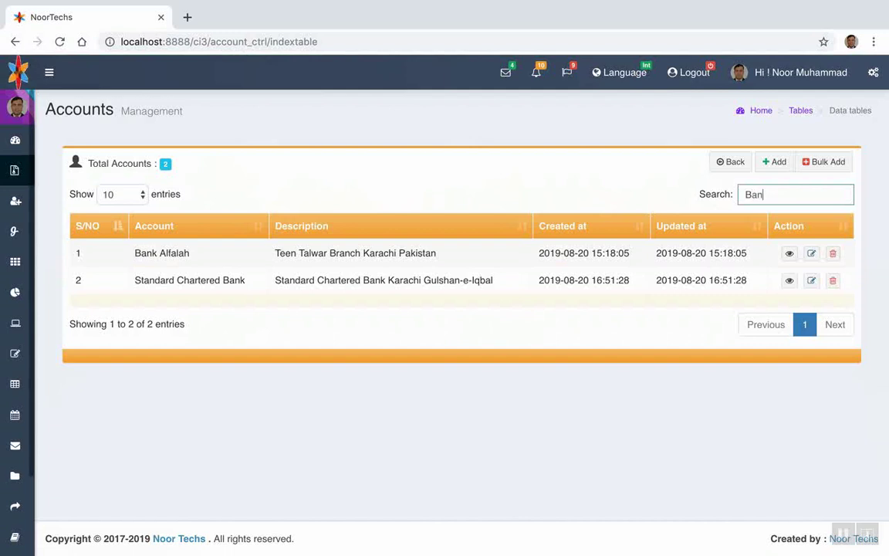
{"action": "type", "text": "k Alfa"}
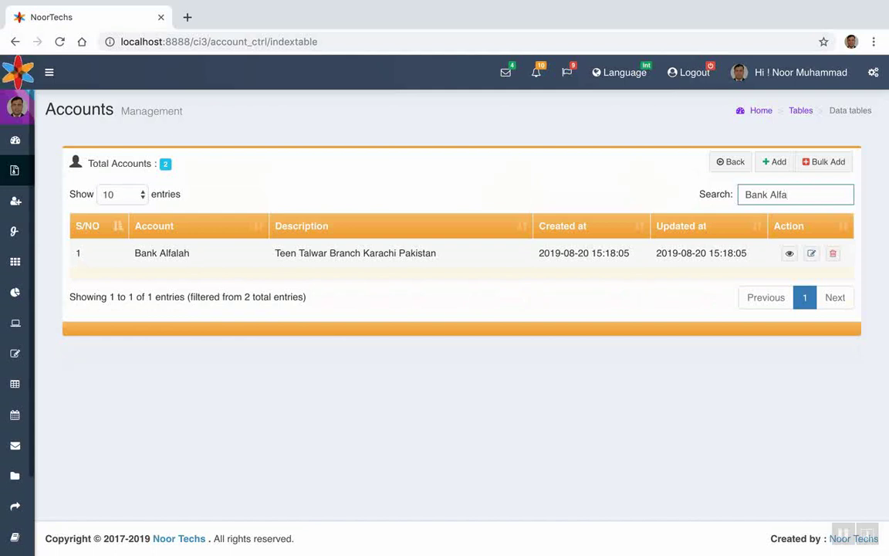
{"action": "key", "text": "BackSpace"}
{"action": "key", "text": "BackSpace"}
{"action": "key", "text": "BackSpace"}
{"action": "key", "text": "BackSpace"}
{"action": "key", "text": "BackSpace"}
{"action": "key", "text": "BackSpace"}
{"action": "key", "text": "BackSpace"}
{"action": "key", "text": "BackSpace"}
{"action": "key", "text": "BackSpace"}
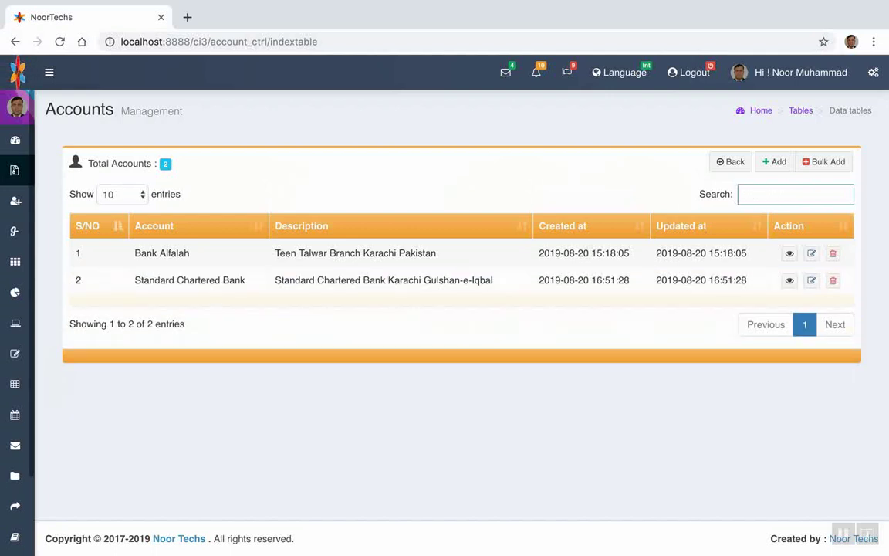
{"action": "type", "text": "stand"}
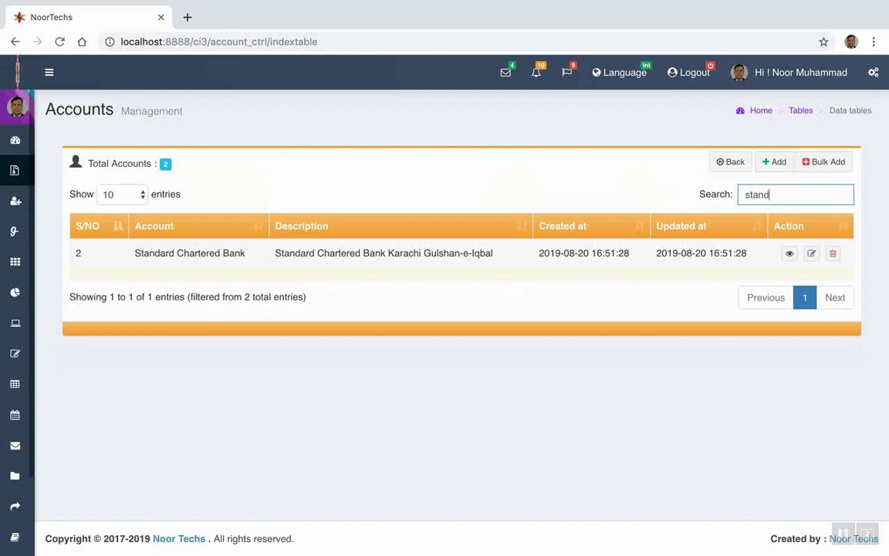
{"action": "key", "text": "BackSpace"}
{"action": "key", "text": "BackSpace"}
{"action": "key", "text": "BackSpace"}
{"action": "key", "text": "BackSpace"}
{"action": "key", "text": "BackSpace"}
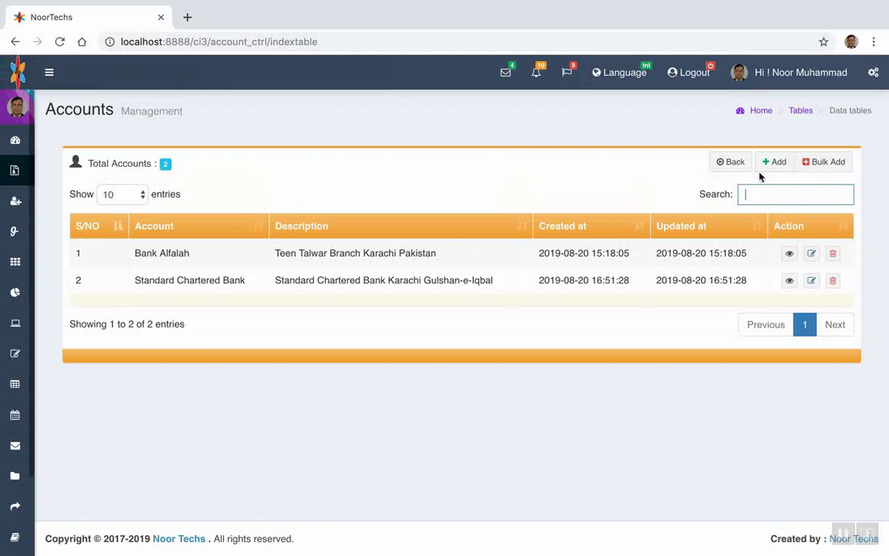
{"action": "left_click", "coordinate": [780, 165]}
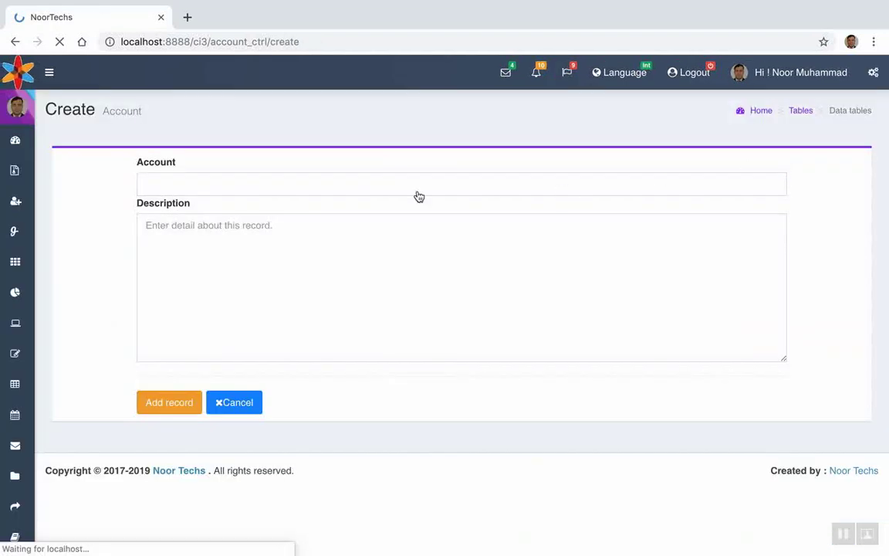
Name the new account 'Quetta Sarafi Choharmal road', describe it with its owners' names, and save
{"action": "left_click", "coordinate": [182, 184]}
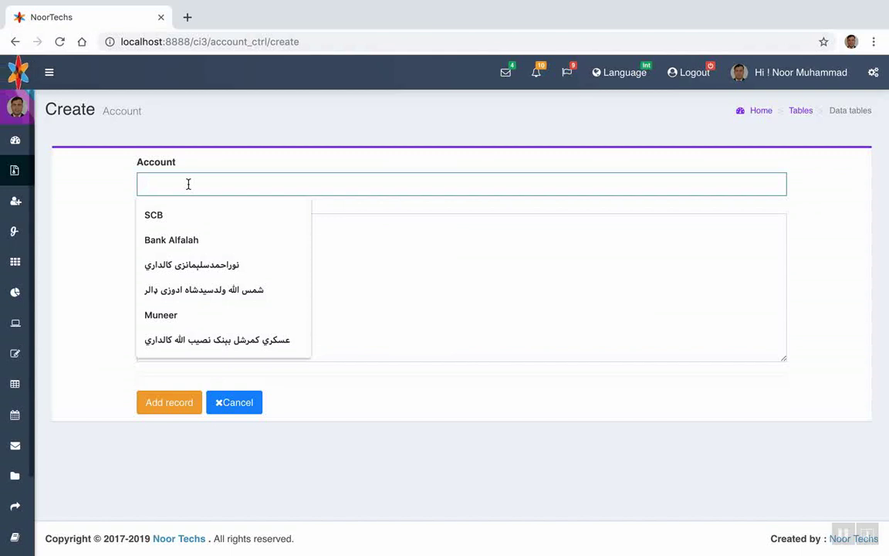
{"action": "type", "text": "Quett"}
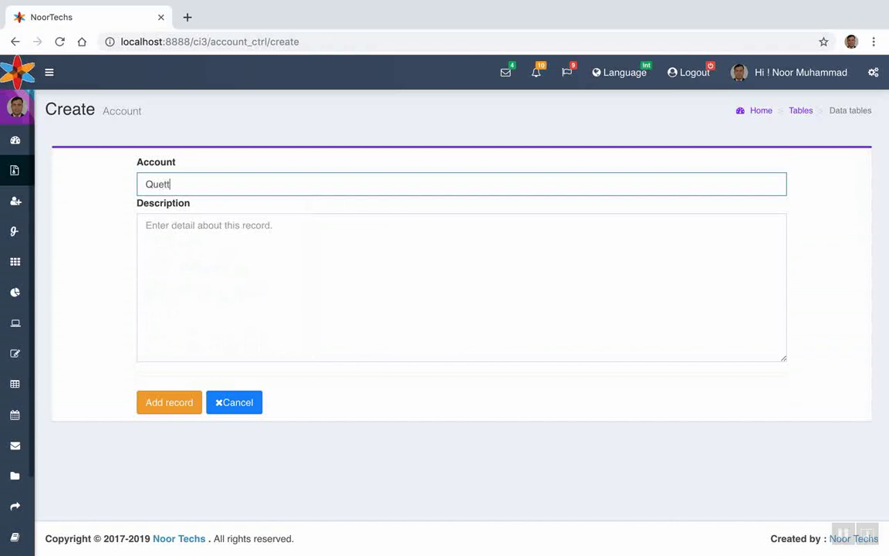
{"action": "type", "text": "a Sarafi"}
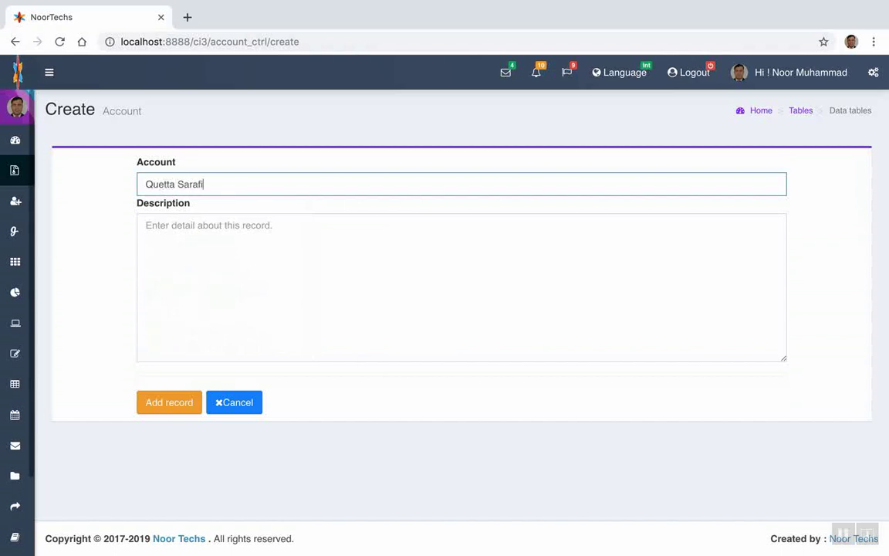
{"action": "type", "text": " Chohar mal road"}
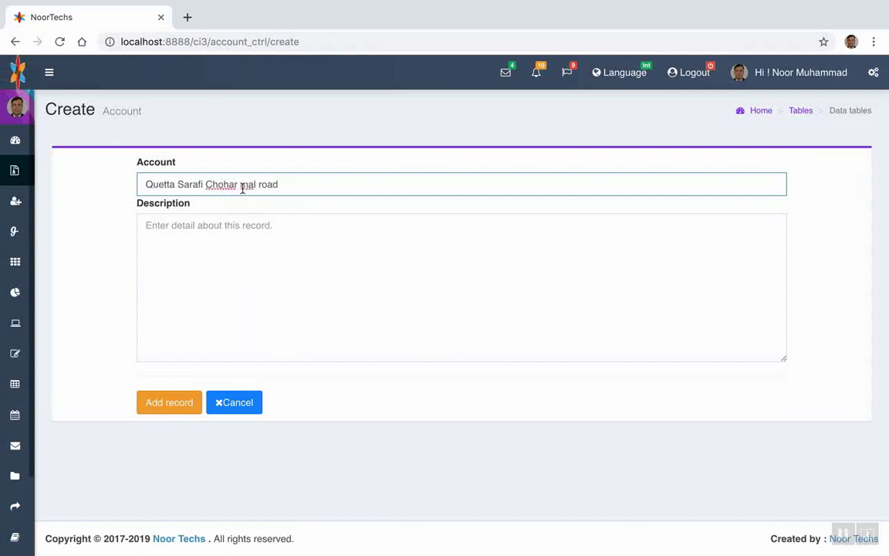
{"action": "left_click", "coordinate": [240, 184]}
{"action": "key", "text": "BackSpace"}
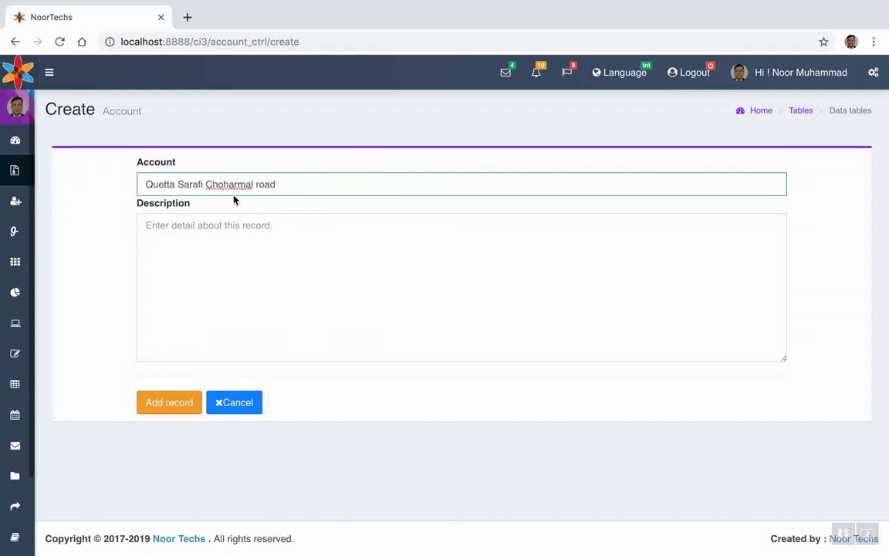
{"action": "left_click", "coordinate": [189, 223]}
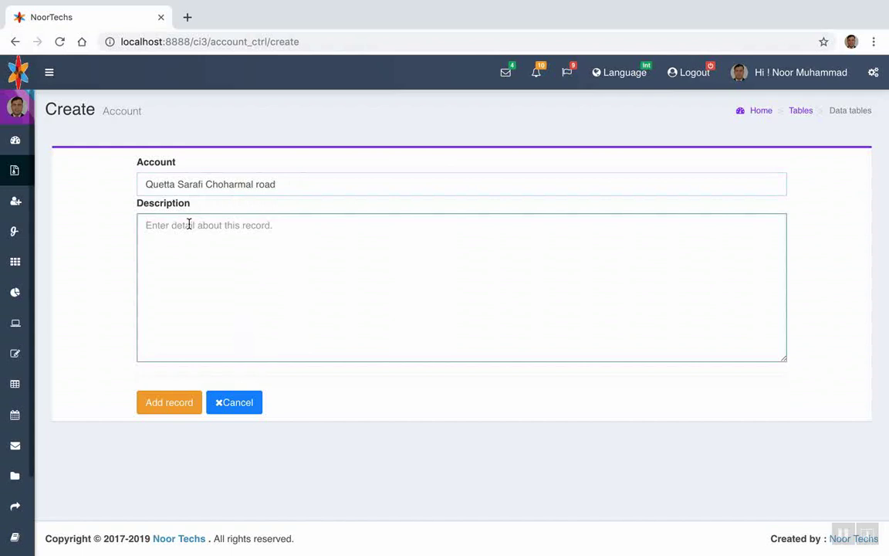
{"action": "type", "text": "H"}
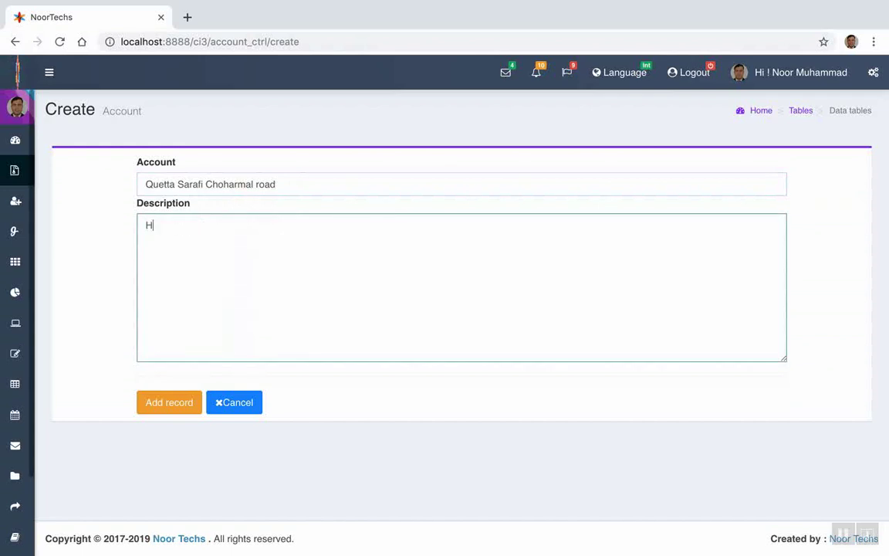
{"action": "type", "text": "aji Abdullah and "}
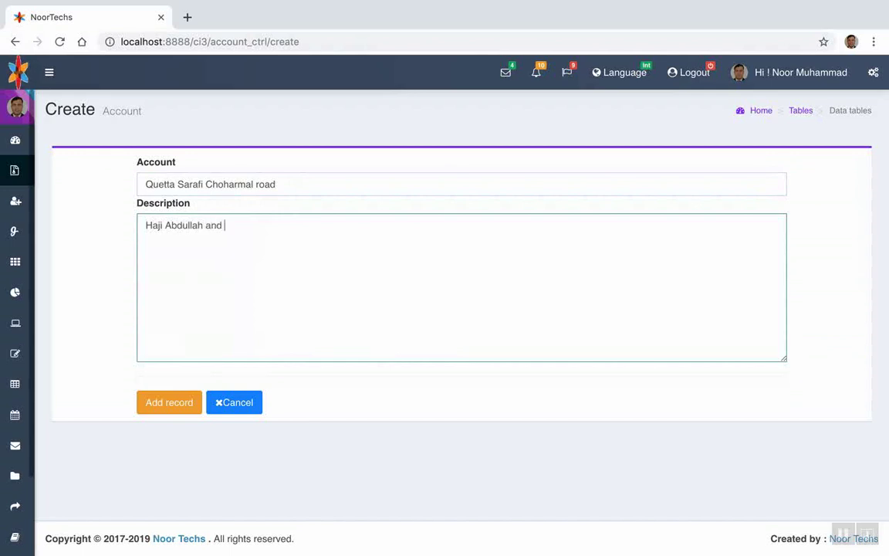
{"action": "type", "text": "Ahmad"}
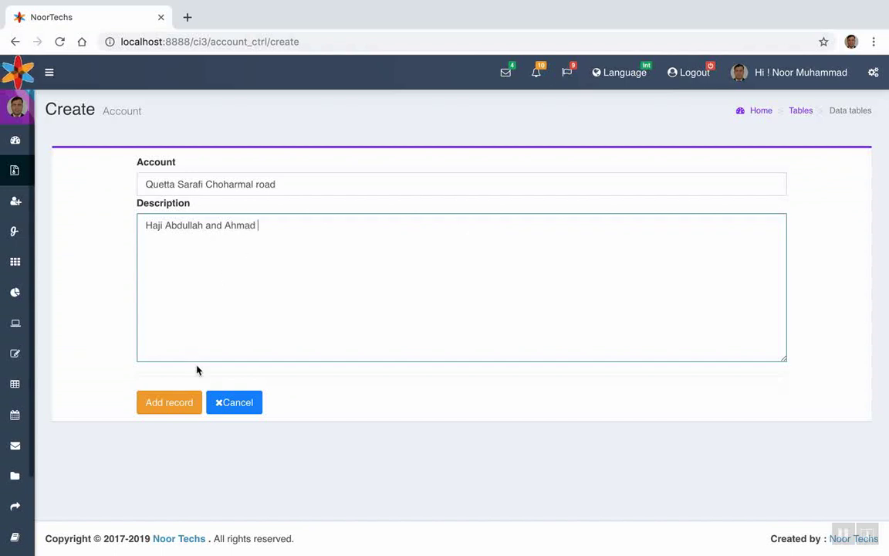
{"action": "left_click", "coordinate": [158, 406]}
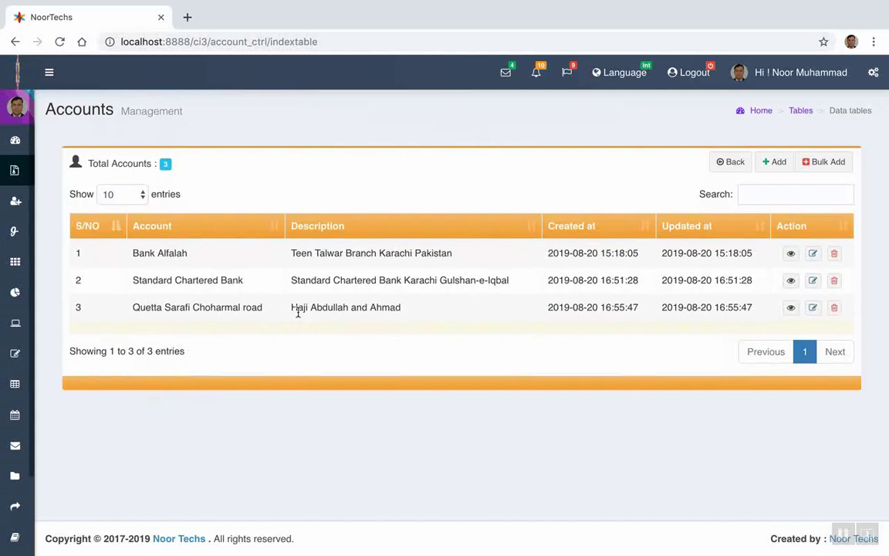
Go back to the Admin Dashboard and open the Credit Detail list totalling 2100000.00
{"action": "mouse_move", "coordinate": [14, 146]}
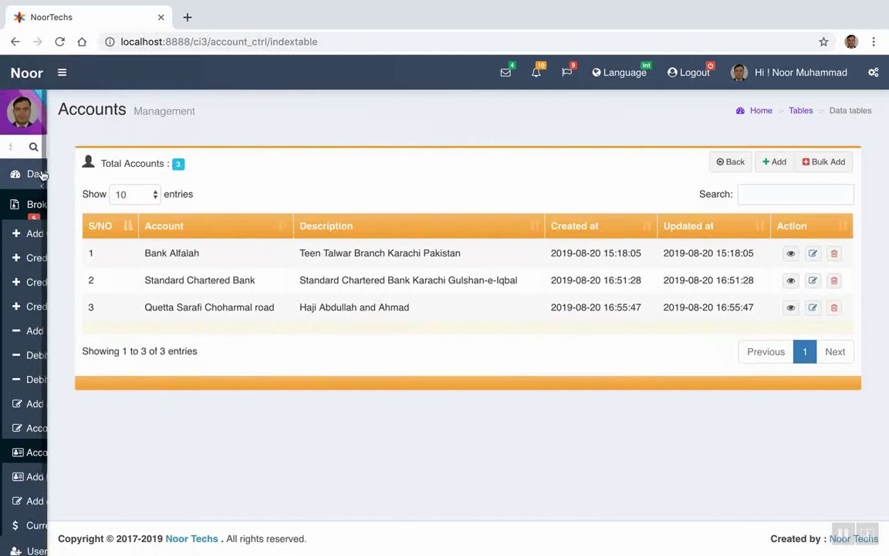
{"action": "left_click", "coordinate": [29, 176]}
{"action": "left_click", "coordinate": [64, 205]}
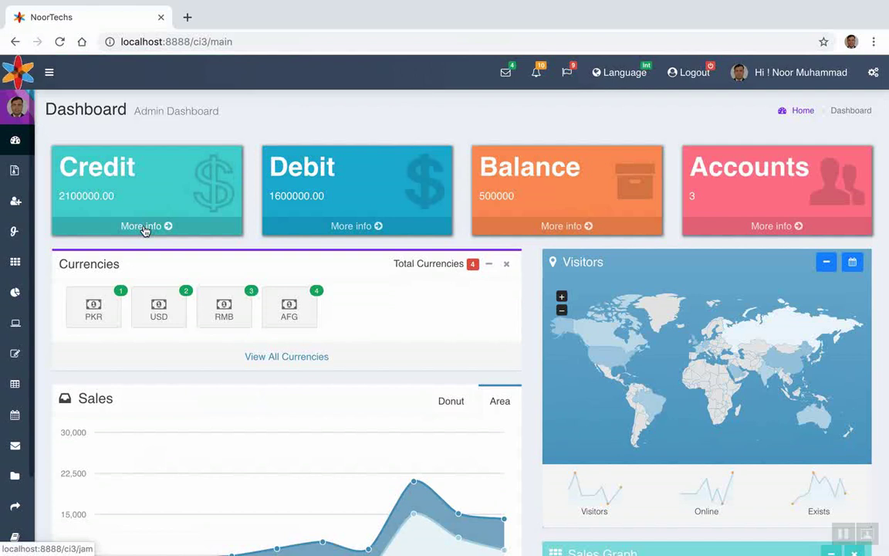
{"action": "left_click", "coordinate": [144, 229]}
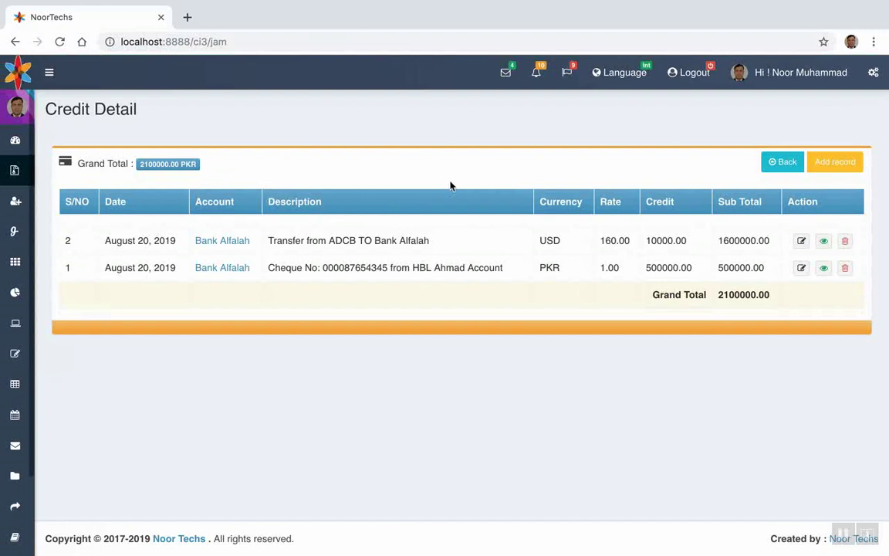
Start a new credit record dated today for Quetta Sarafi Choharmal road, described 'this is to'
{"action": "left_click", "coordinate": [827, 164]}
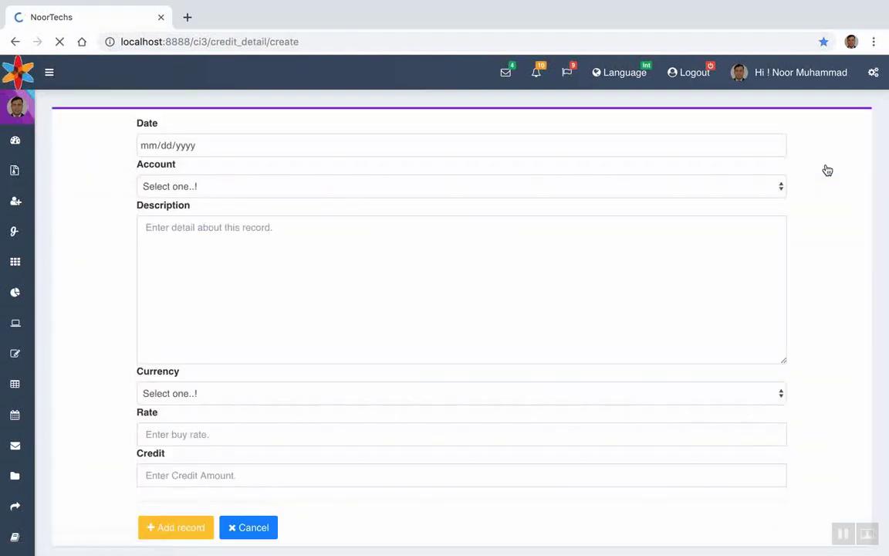
{"action": "left_click", "coordinate": [778, 146]}
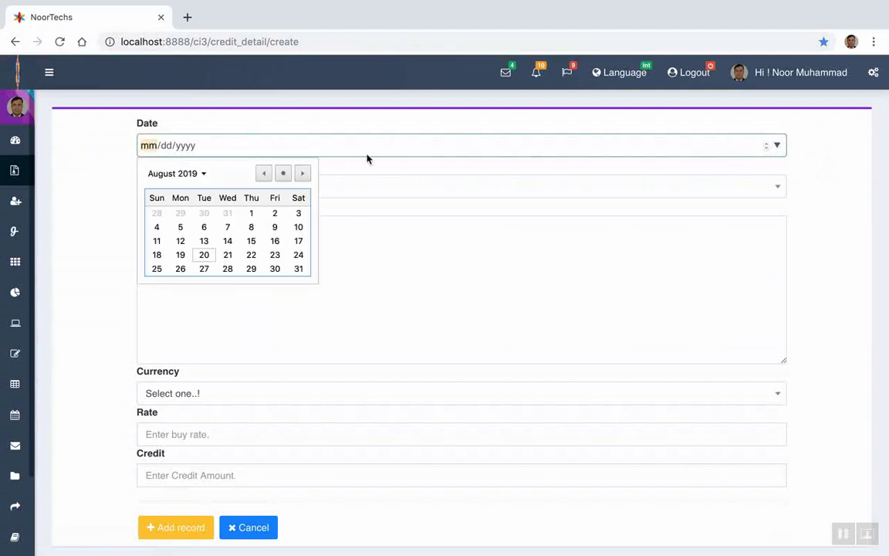
{"action": "left_click", "coordinate": [283, 172]}
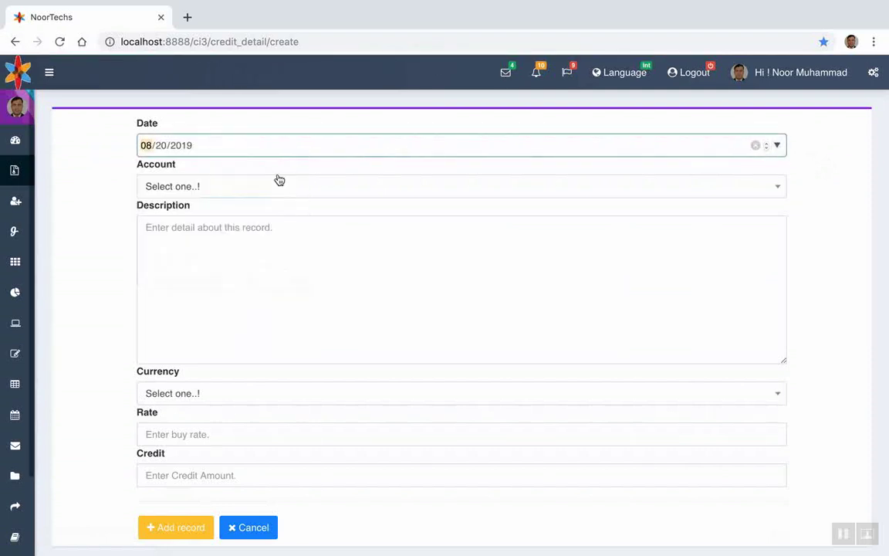
{"action": "left_click", "coordinate": [207, 187]}
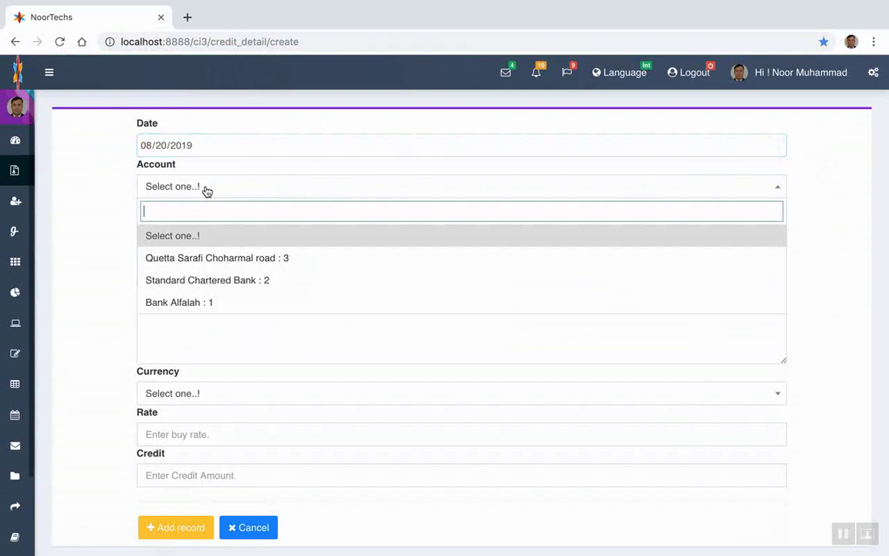
{"action": "left_click", "coordinate": [197, 263]}
{"action": "left_click", "coordinate": [212, 236]}
{"action": "type", "text": "thi"}
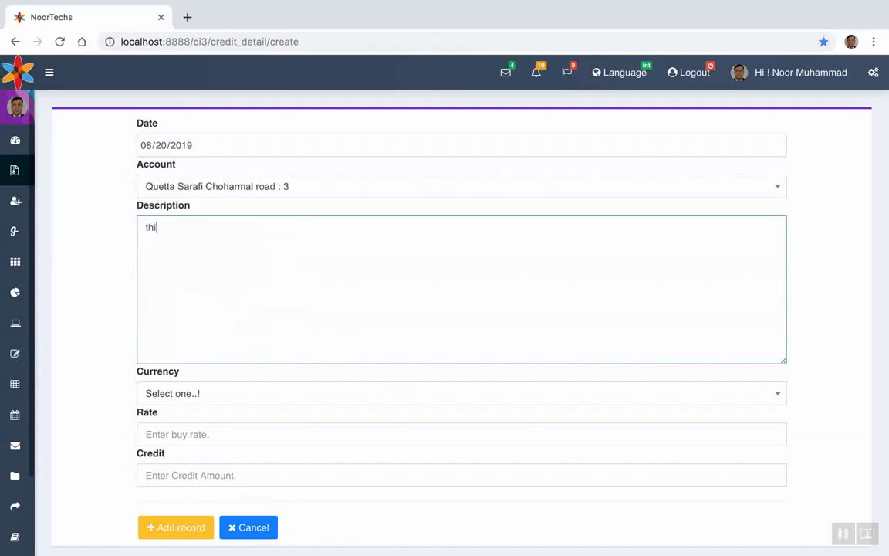
{"action": "type", "text": "s is to test ...!"}
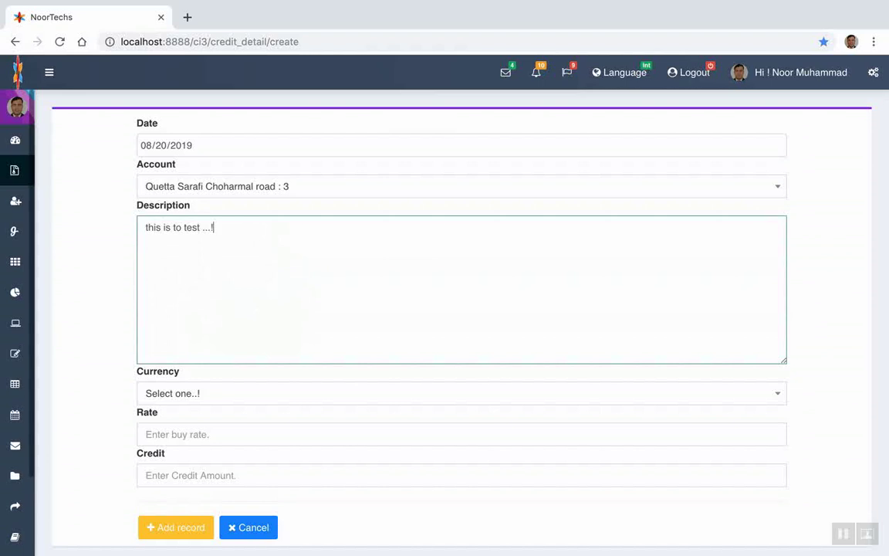
Set currency USD, rate 160 and credit 200000, then save the record
{"action": "left_click", "coordinate": [159, 395]}
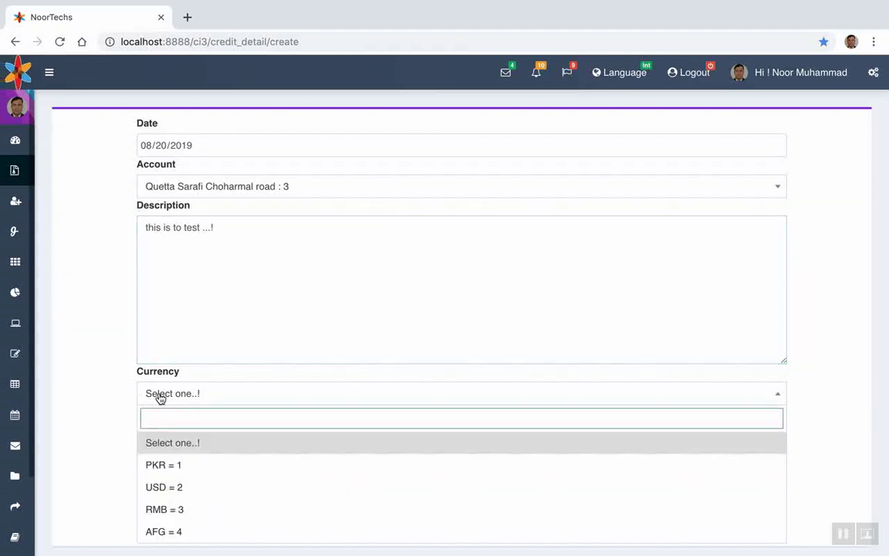
{"action": "scroll", "coordinate": [167, 427], "scroll_direction": "down", "scroll_amount": 1}
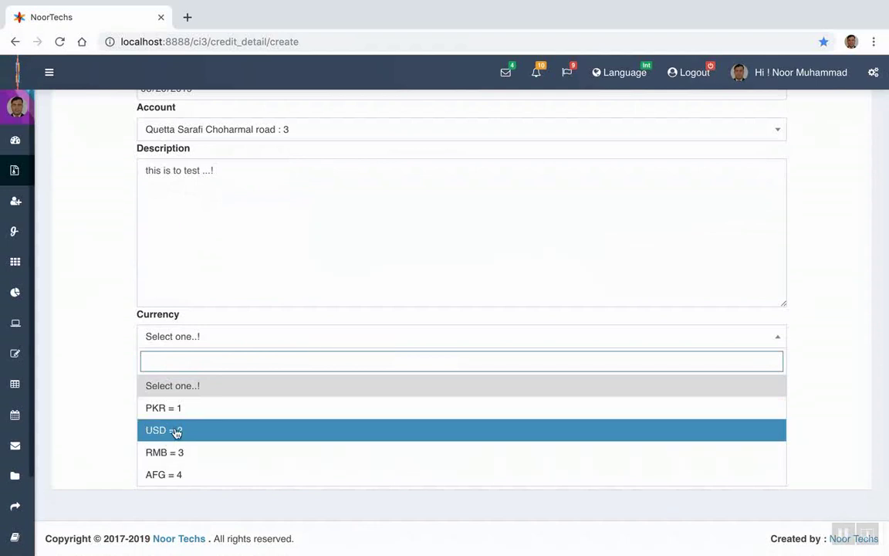
{"action": "left_click", "coordinate": [176, 431]}
{"action": "left_click", "coordinate": [169, 377]}
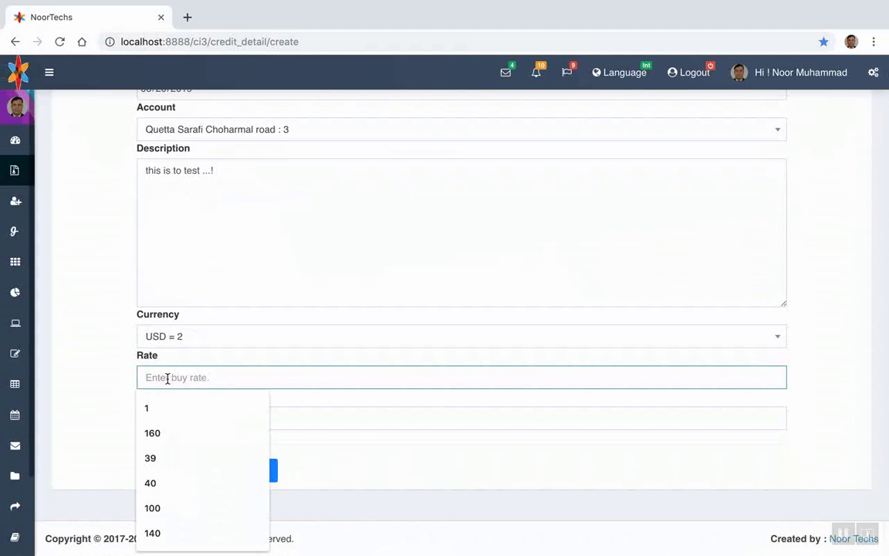
{"action": "left_click", "coordinate": [165, 429]}
{"action": "left_click", "coordinate": [170, 417]}
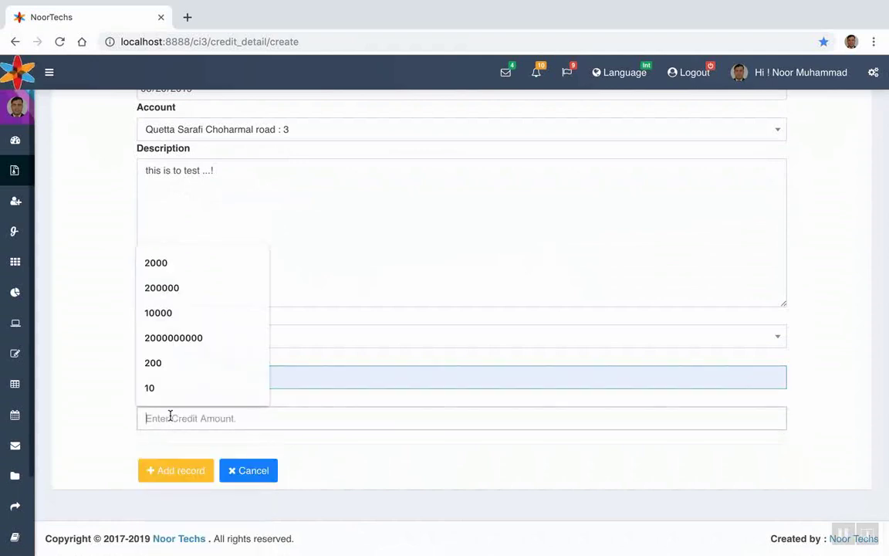
{"action": "left_click", "coordinate": [163, 288]}
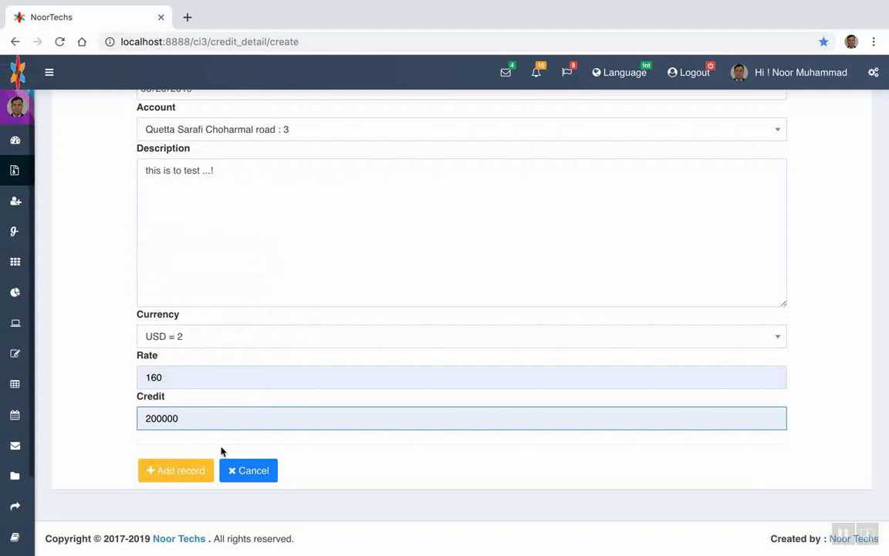
{"action": "left_click", "coordinate": [200, 472]}
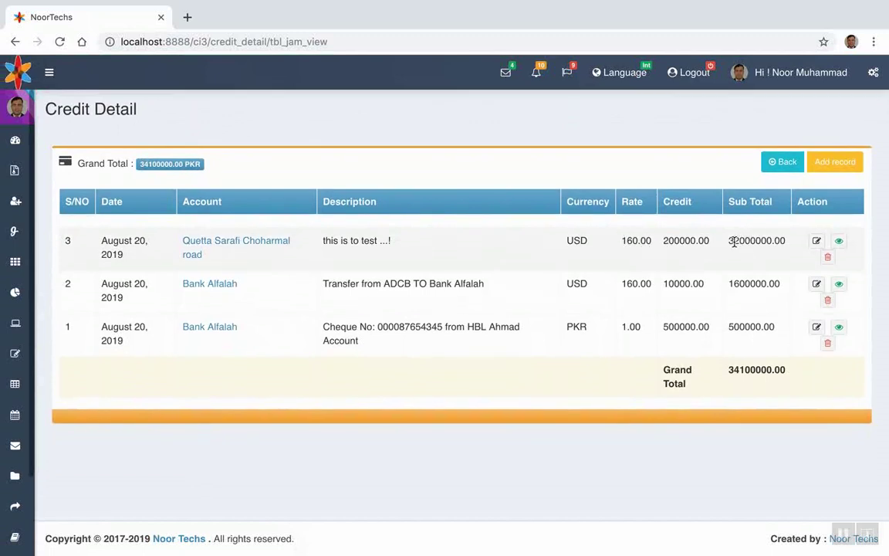
{"action": "left_click_drag", "start_coordinate": [730, 241], "coordinate": [771, 240]}
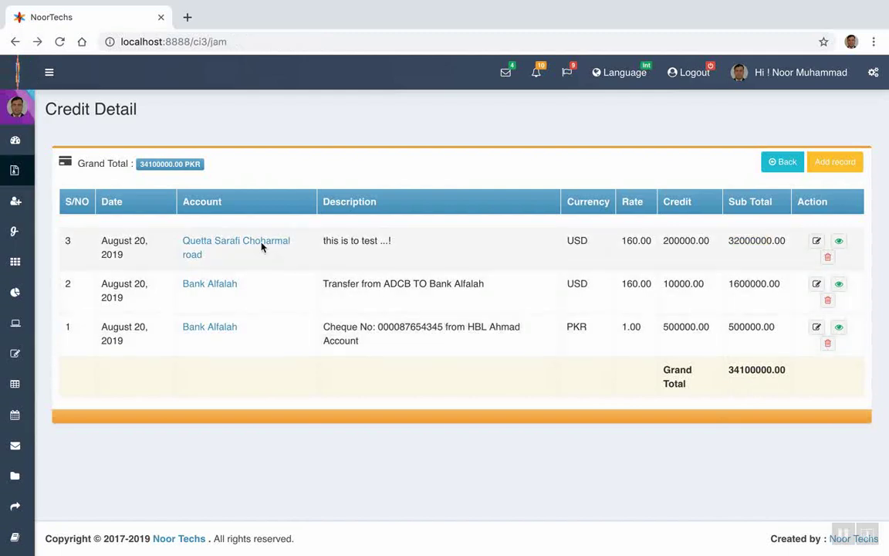
{"action": "left_click", "coordinate": [203, 243]}
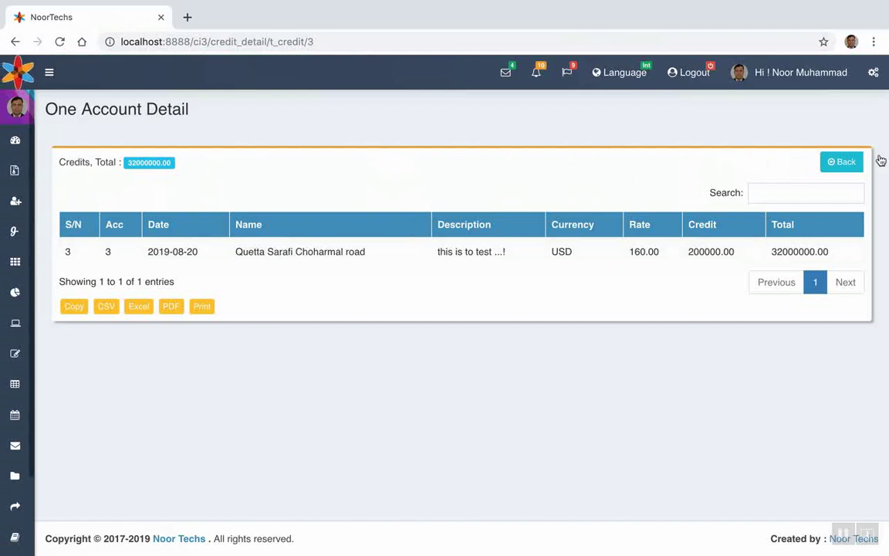
{"action": "left_click", "coordinate": [832, 166]}
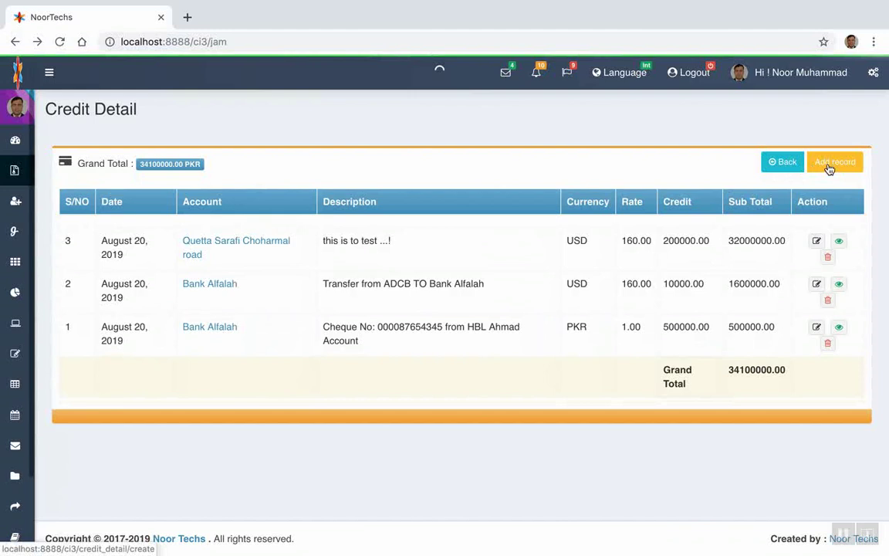
{"action": "left_click", "coordinate": [832, 166]}
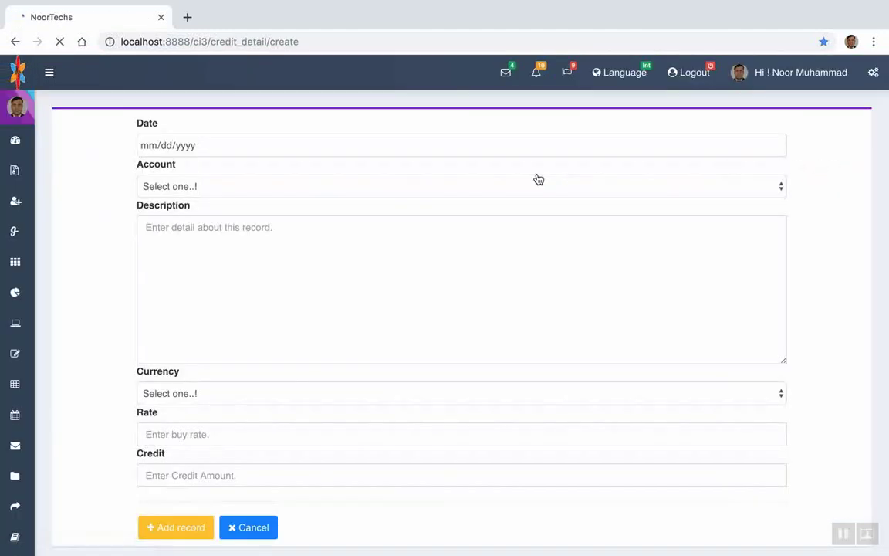
Date the credit today for Quetta Sarafi Choharmal road, described 'testing account detail'
{"action": "left_click", "coordinate": [776, 146]}
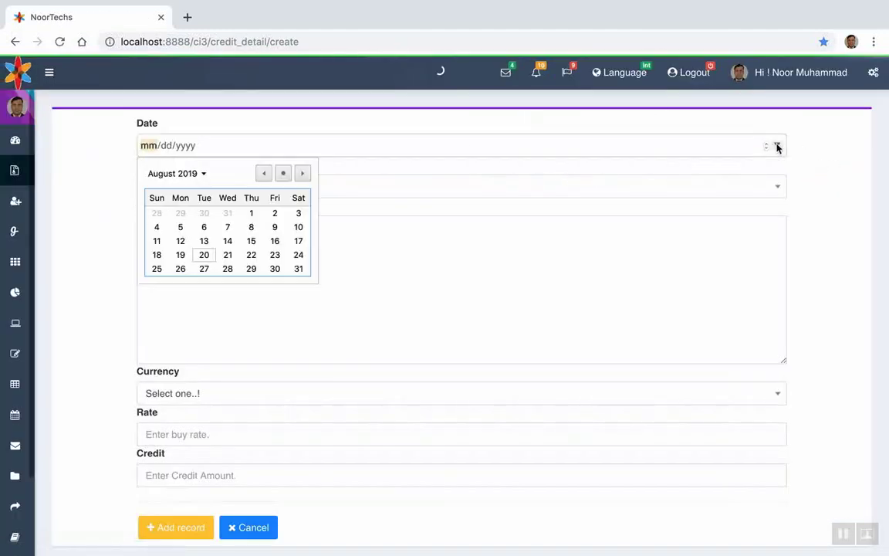
{"action": "left_click", "coordinate": [283, 173]}
{"action": "left_click", "coordinate": [407, 187]}
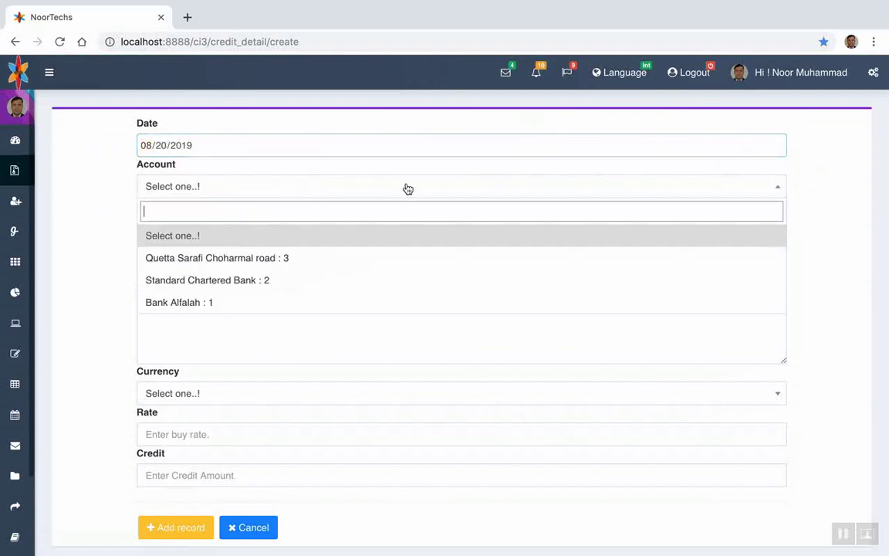
{"action": "left_click", "coordinate": [274, 262]}
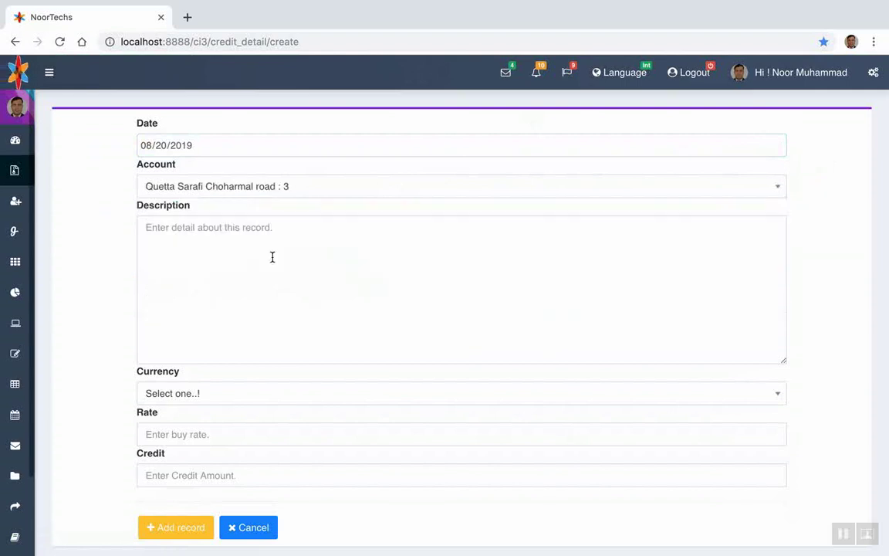
{"action": "left_click", "coordinate": [210, 243]}
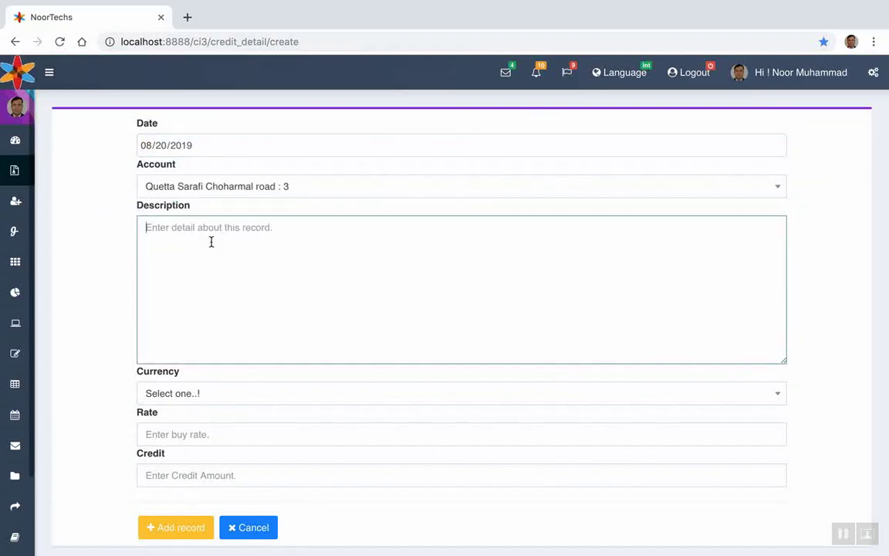
{"action": "type", "text": "testing "}
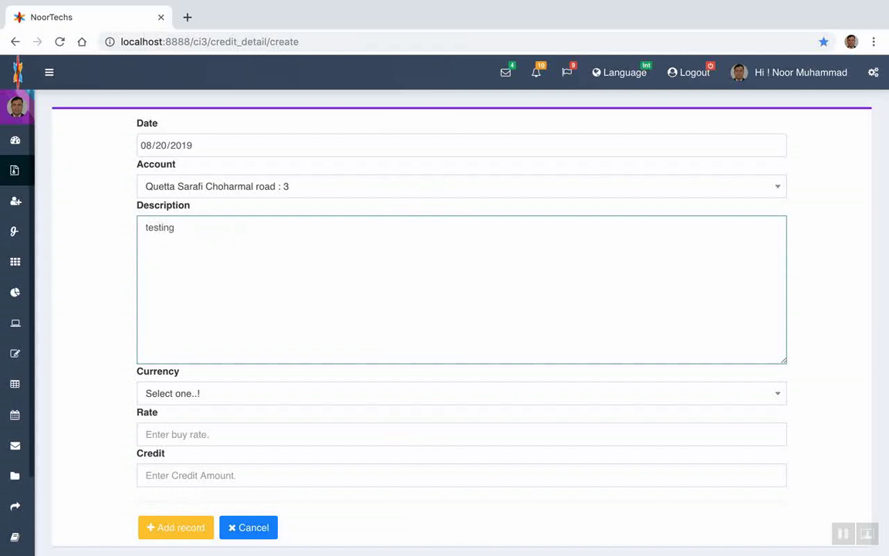
{"action": "type", "text": "account detail"}
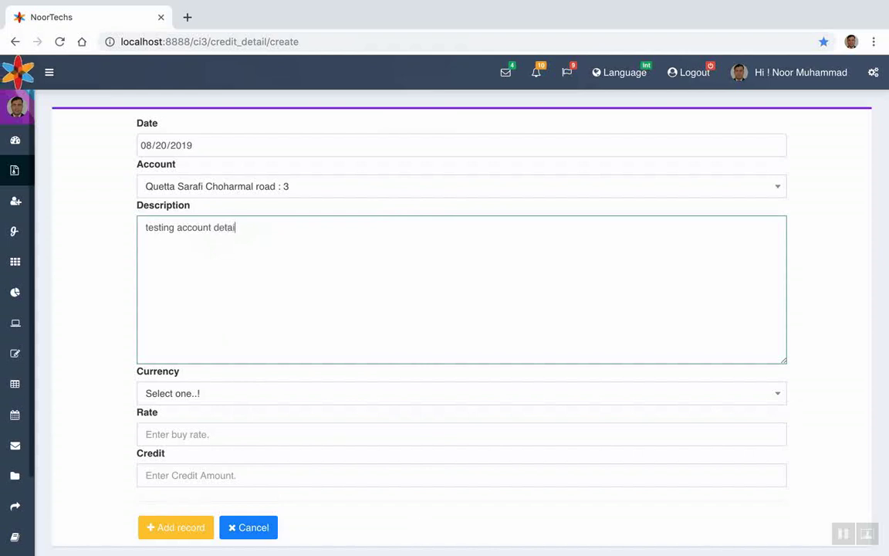
Set currency PKR, rate 1 and credit 200000, then save the record
{"action": "left_click", "coordinate": [179, 396]}
{"action": "left_click", "coordinate": [182, 466]}
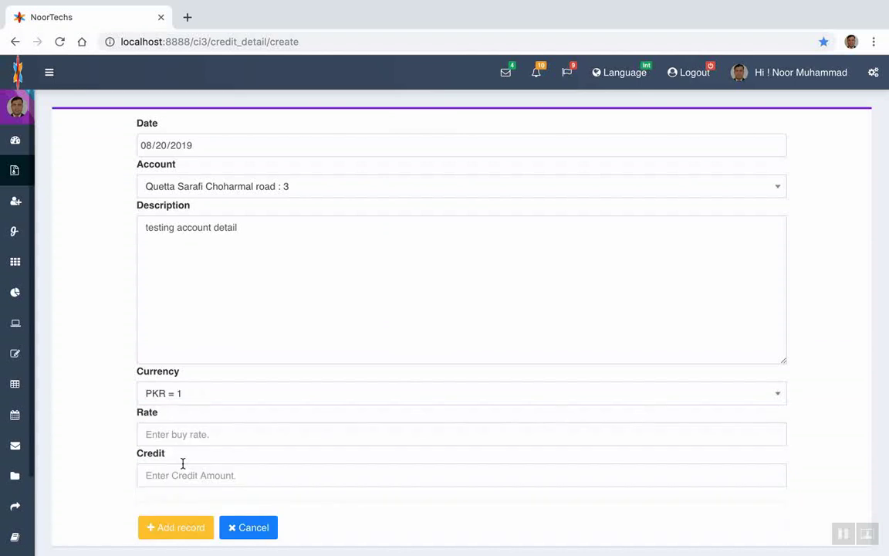
{"action": "scroll", "coordinate": [183, 463], "scroll_direction": "down", "scroll_amount": 2}
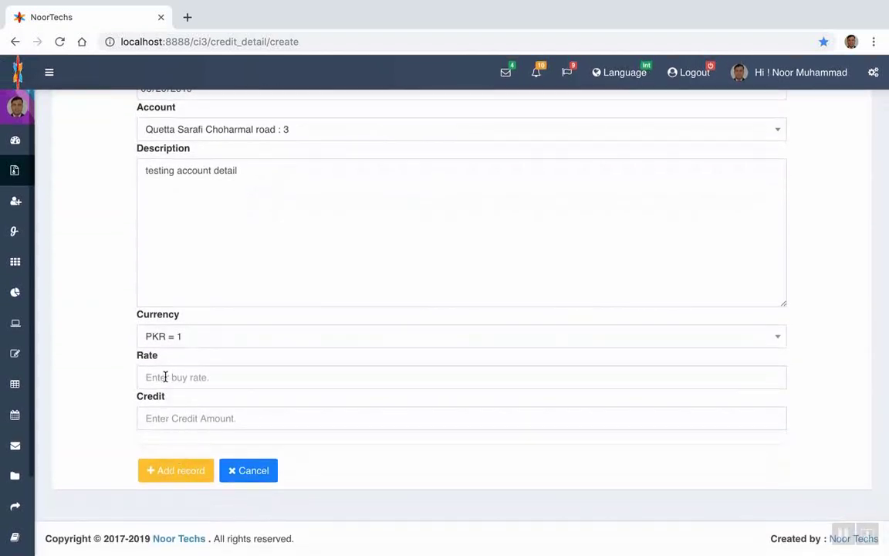
{"action": "left_click", "coordinate": [165, 377]}
{"action": "type", "text": "1"}
{"action": "left_click", "coordinate": [163, 417]}
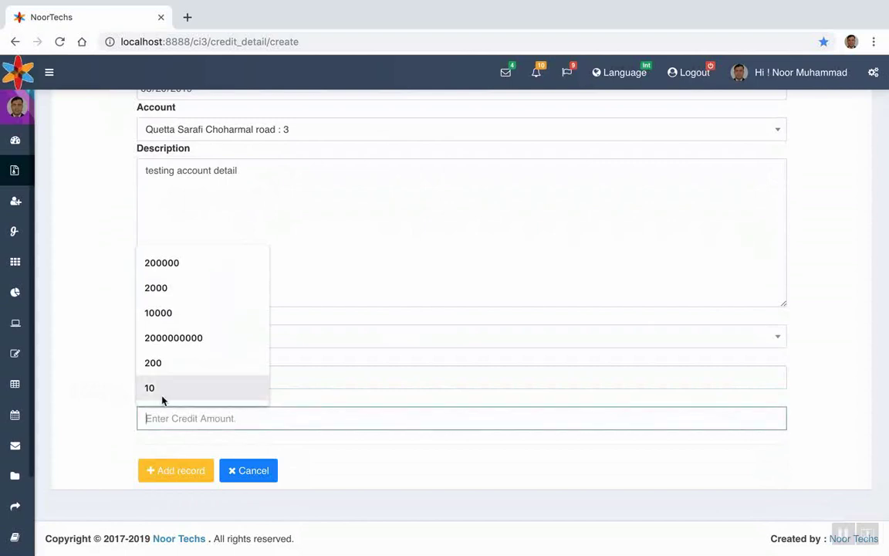
{"action": "left_click", "coordinate": [189, 263]}
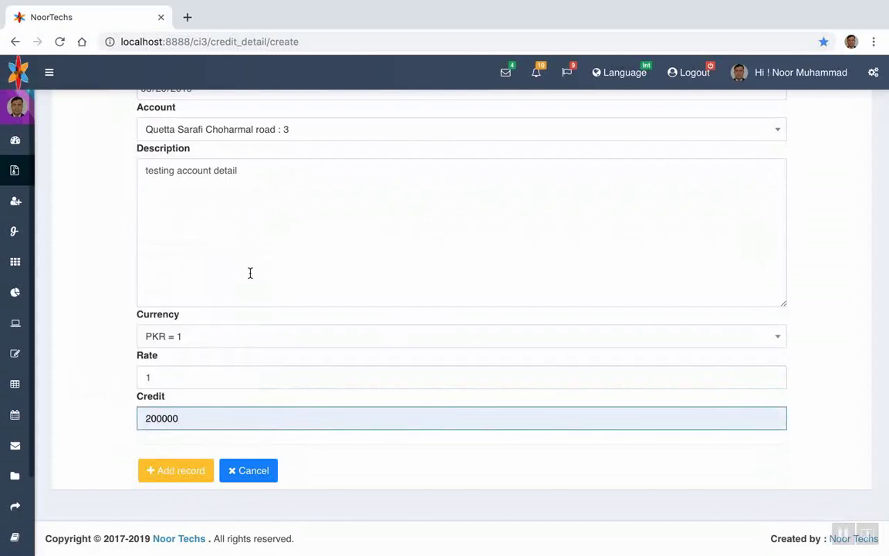
{"action": "left_click", "coordinate": [183, 471]}
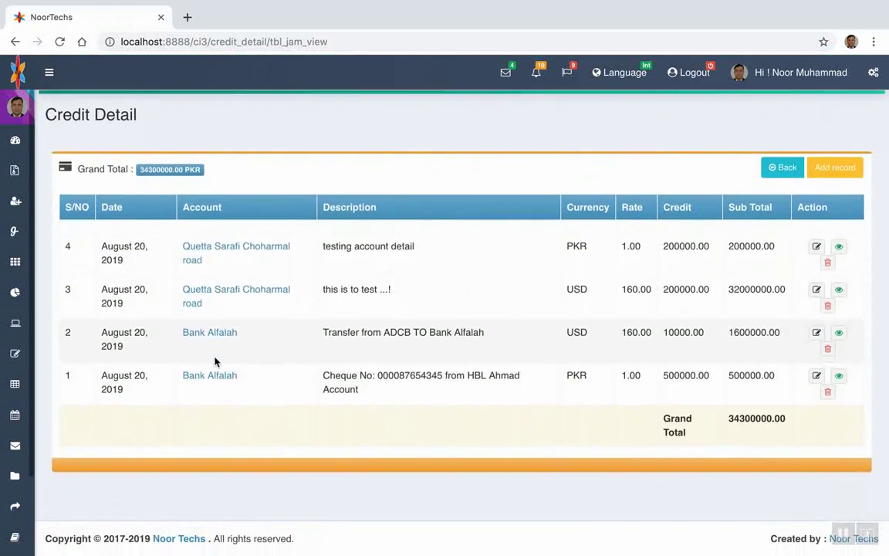
Expand the collapsed sidebar and open the Admin Dashboard, now showing 3 accounts
{"action": "left_click", "coordinate": [49, 72]}
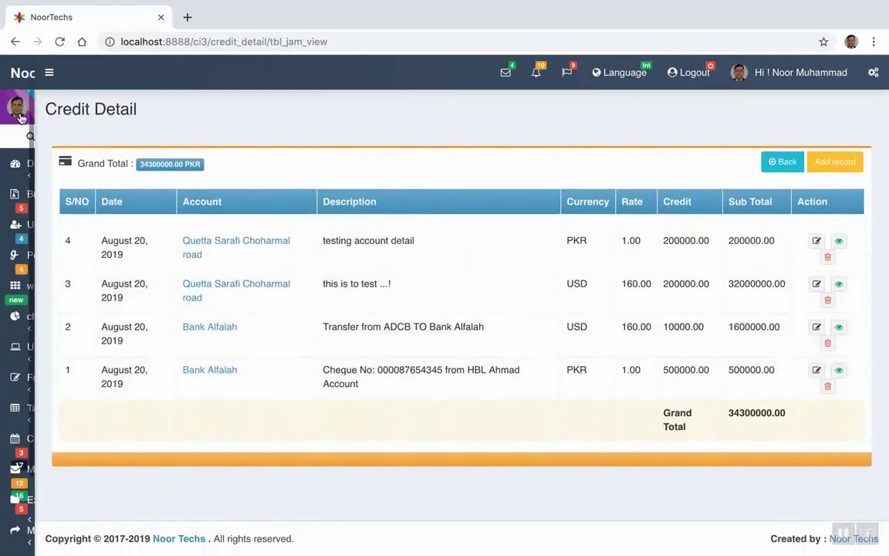
{"action": "left_click", "coordinate": [48, 174]}
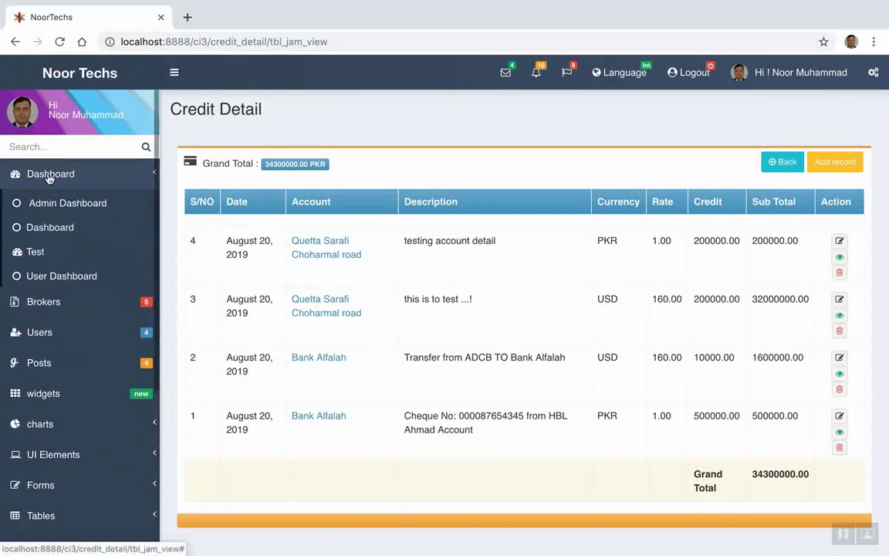
{"action": "left_click", "coordinate": [56, 203]}
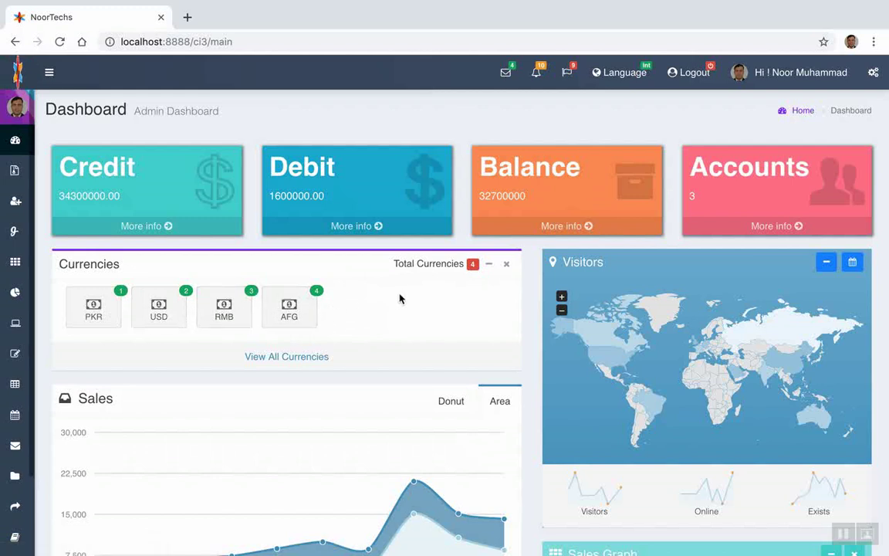
{"action": "scroll", "coordinate": [383, 319], "scroll_direction": "down", "scroll_amount": 2}
{"action": "scroll", "coordinate": [382, 319], "scroll_direction": "up", "scroll_amount": 2}
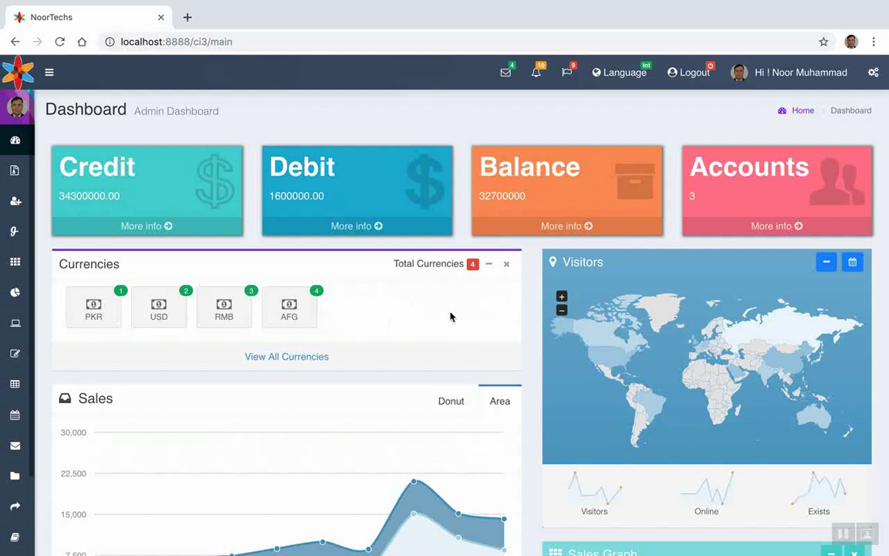
{"action": "scroll", "coordinate": [453, 315], "scroll_direction": "down", "scroll_amount": 1}
{"action": "scroll", "coordinate": [452, 316], "scroll_direction": "up", "scroll_amount": 1}
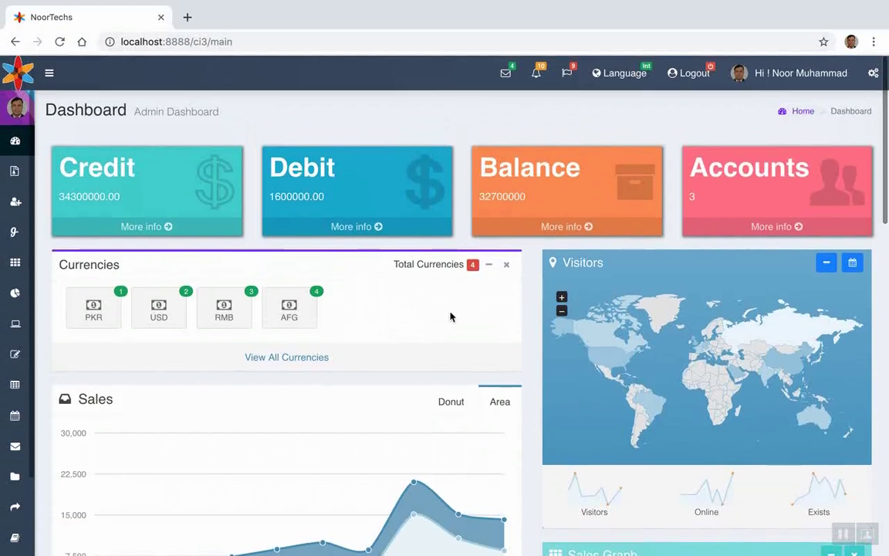
{"action": "left_click", "coordinate": [130, 231]}
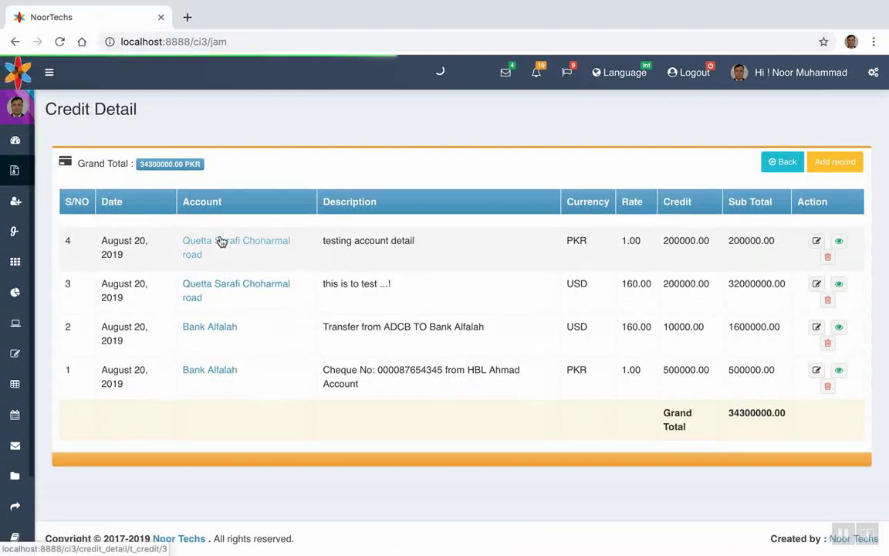
View the credits for the Quetta Sarafi Choharmal road account, then return to the full credit list
{"action": "left_click", "coordinate": [222, 244]}
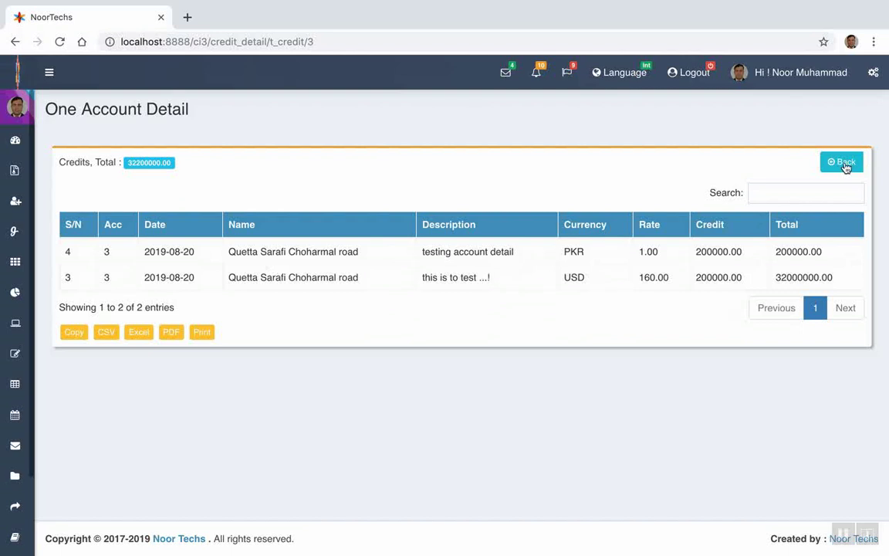
{"action": "left_click", "coordinate": [845, 164]}
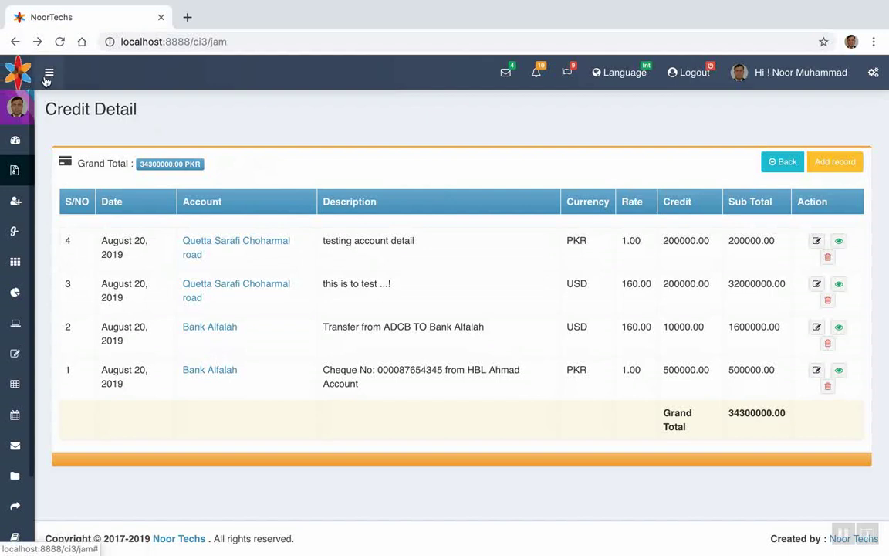
{"action": "left_click", "coordinate": [44, 78]}
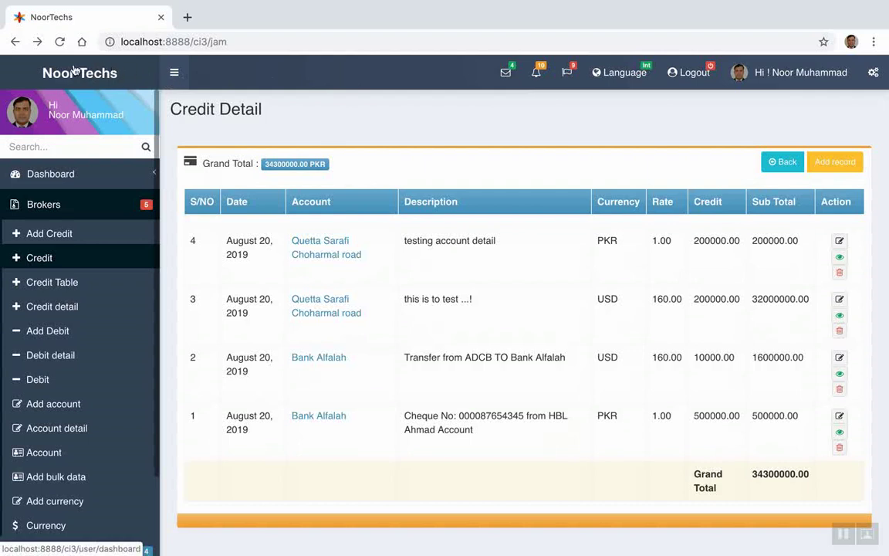
{"action": "left_click", "coordinate": [161, 74]}
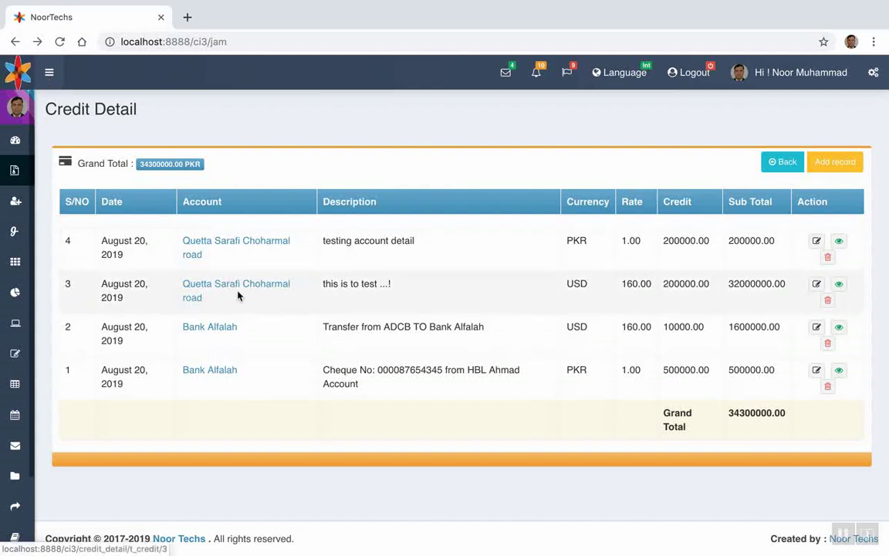
Open the Bank Alfalah credits, then return to the Admin Dashboard
{"action": "left_click", "coordinate": [200, 336]}
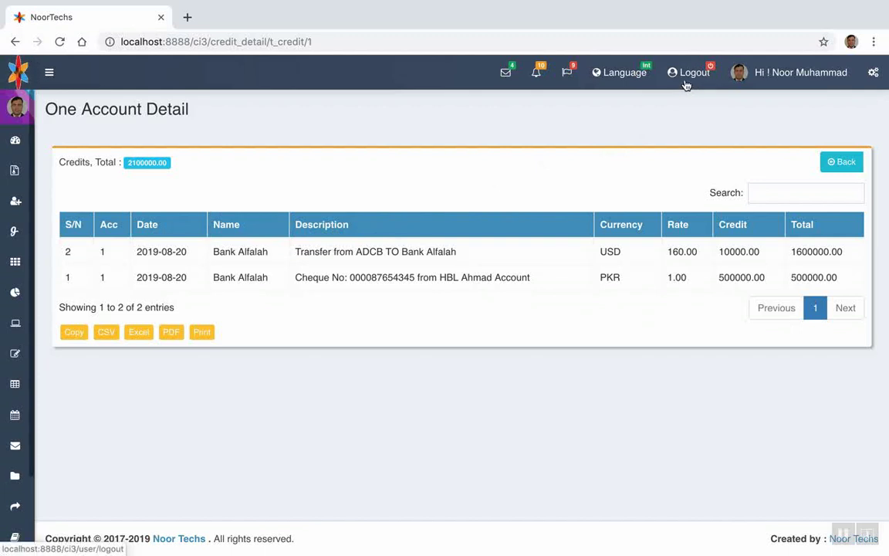
{"action": "left_click", "coordinate": [49, 72]}
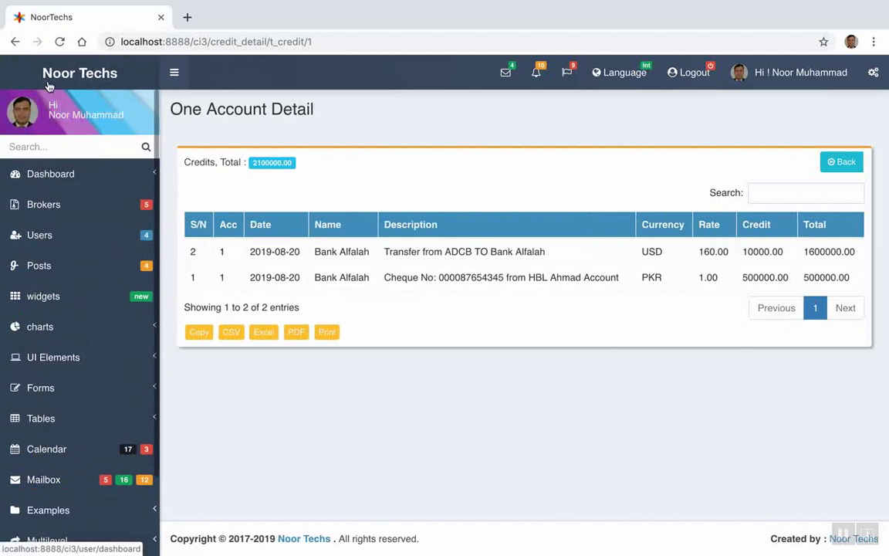
{"action": "left_click", "coordinate": [60, 175]}
{"action": "left_click", "coordinate": [56, 203]}
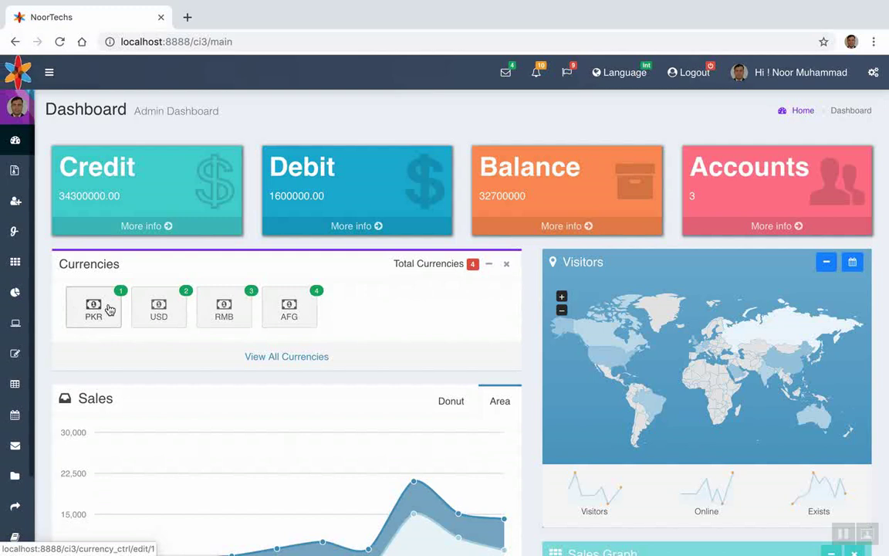
Rename the PKR currency to RS and save it
{"action": "left_click", "coordinate": [109, 308]}
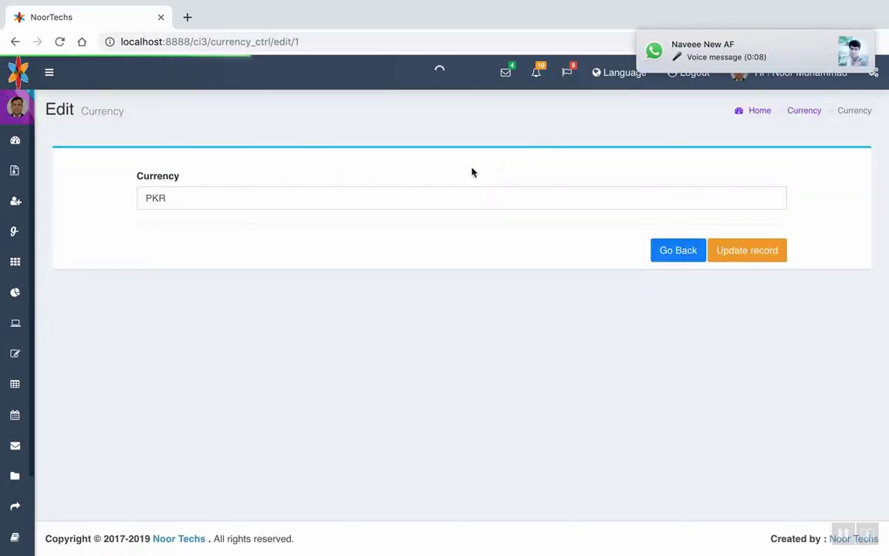
{"action": "left_click", "coordinate": [180, 200]}
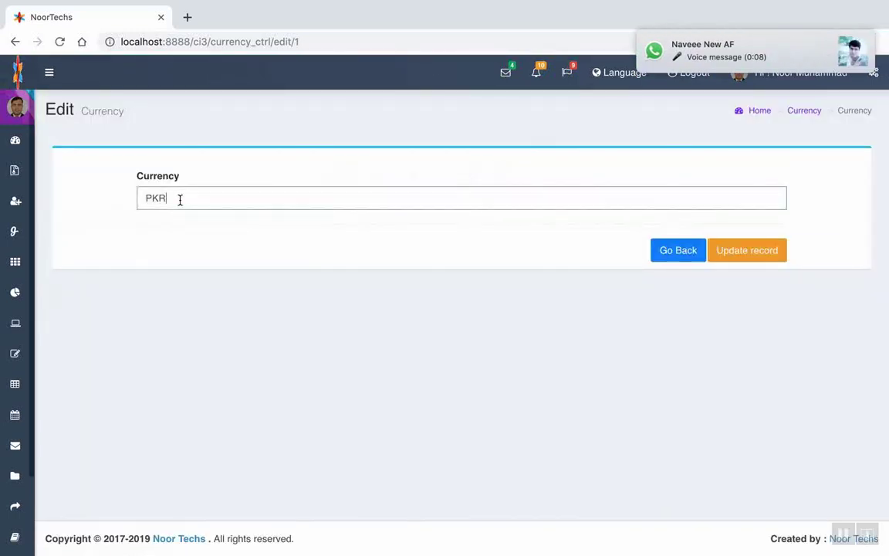
{"action": "left_click_drag", "start_coordinate": [180, 200], "coordinate": [105, 195]}
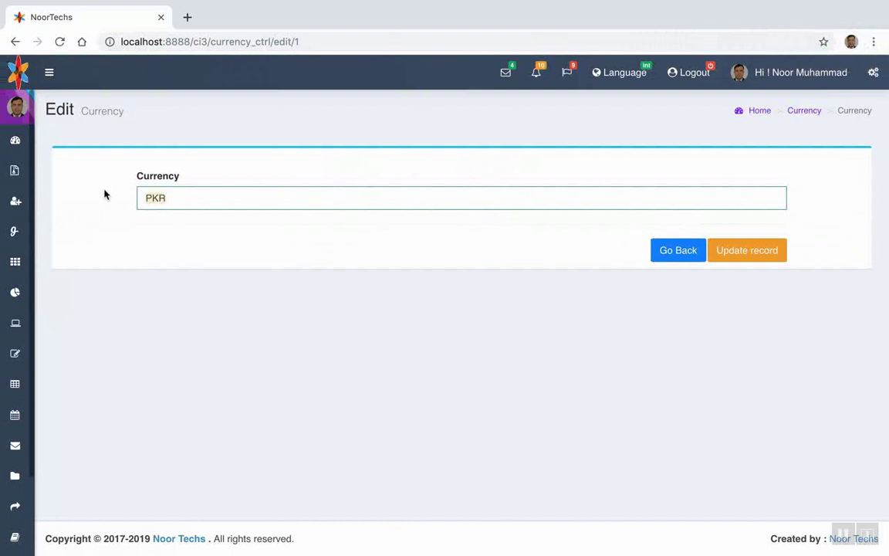
{"action": "type", "text": "RS"}
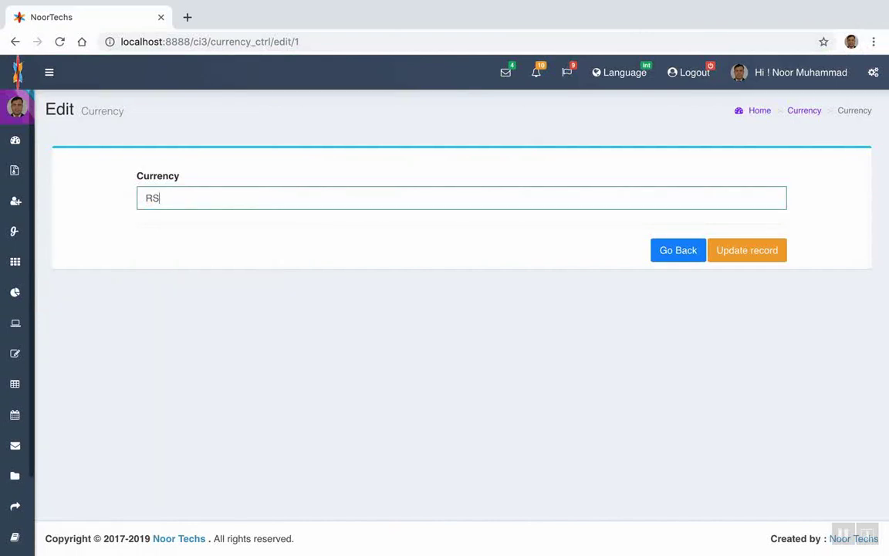
{"action": "left_click", "coordinate": [748, 250]}
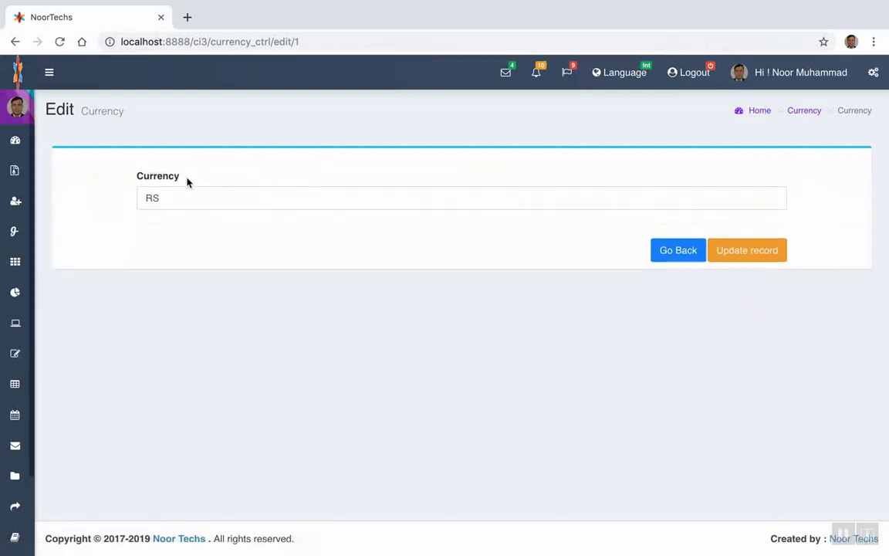
Change the currency name back to PKR and save it
{"action": "left_click", "coordinate": [186, 198]}
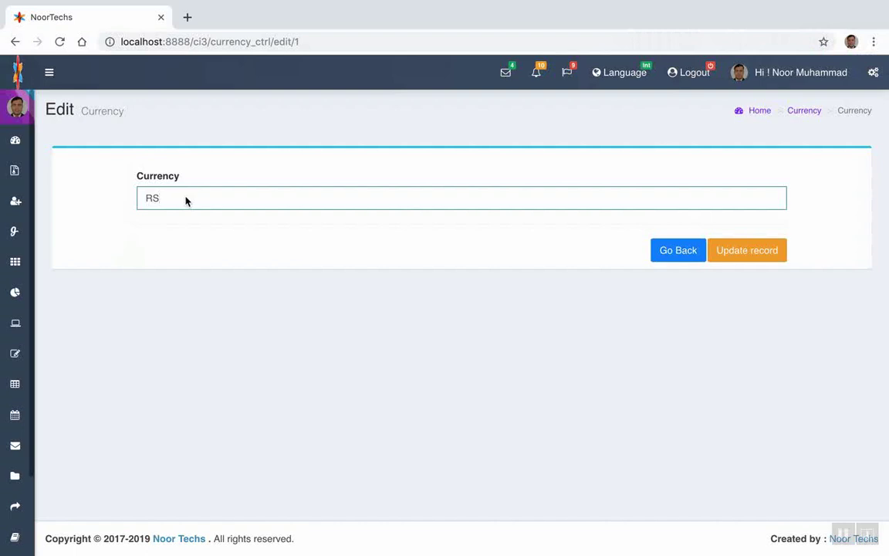
{"action": "key", "text": "BackSpace"}
{"action": "key", "text": "BackSpace"}
{"action": "type", "text": "pkr"}
{"action": "key", "text": "BackSpace"}
{"action": "type", "text": "PKR"}
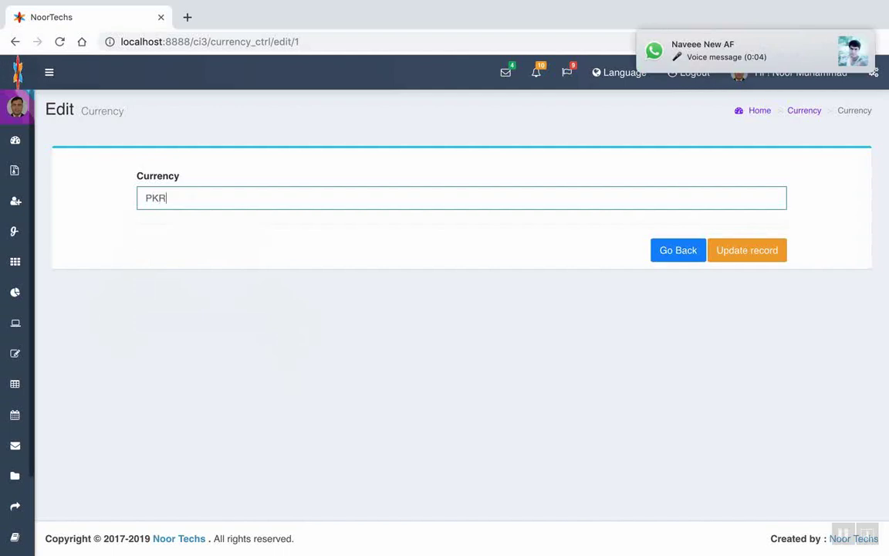
{"action": "left_click", "coordinate": [738, 250]}
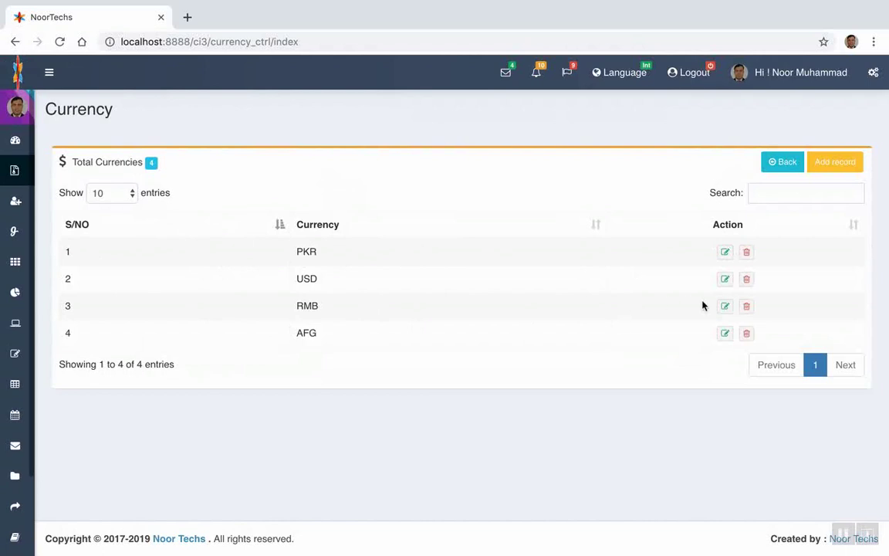
{"action": "left_click", "coordinate": [724, 306]}
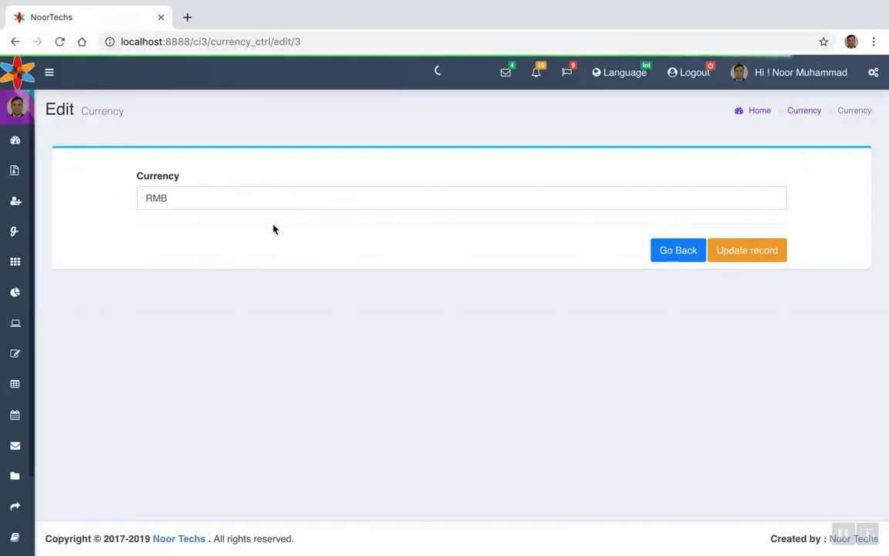
Replace currency 3's name RMB with EUR and update the record
{"action": "left_click", "coordinate": [173, 196]}
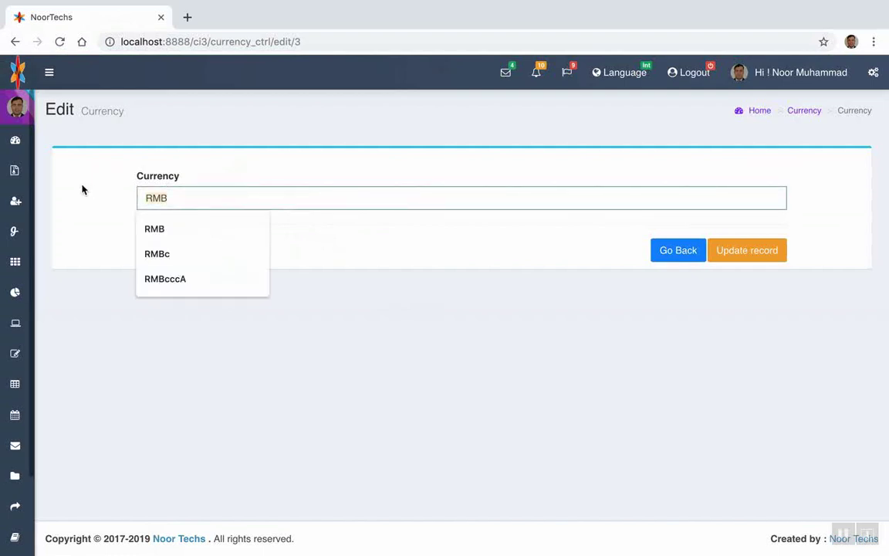
{"action": "type", "text": "EUR"}
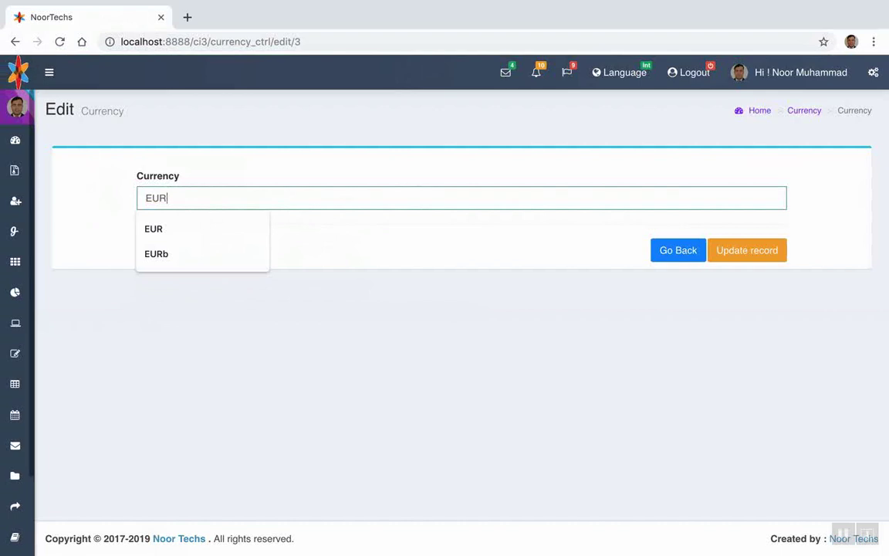
{"action": "left_click", "coordinate": [162, 227]}
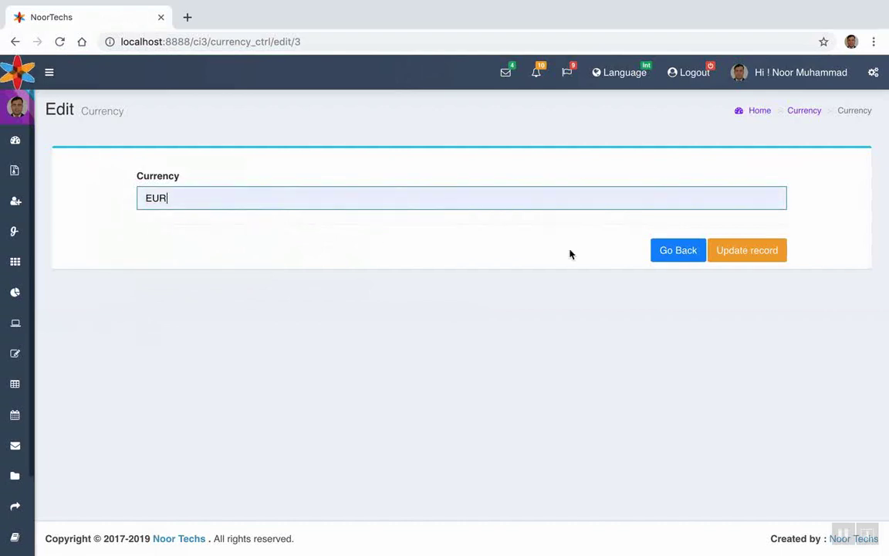
{"action": "left_click", "coordinate": [738, 258]}
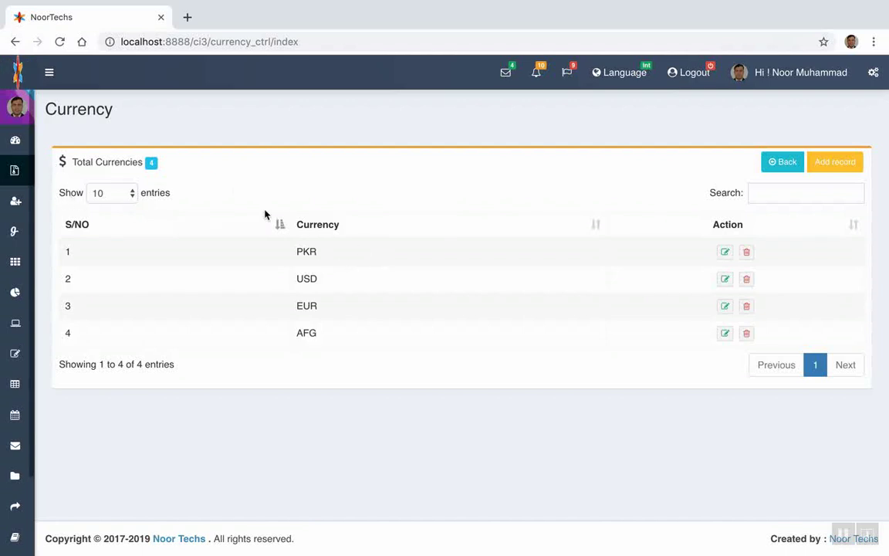
{"action": "mouse_move", "coordinate": [39, 110]}
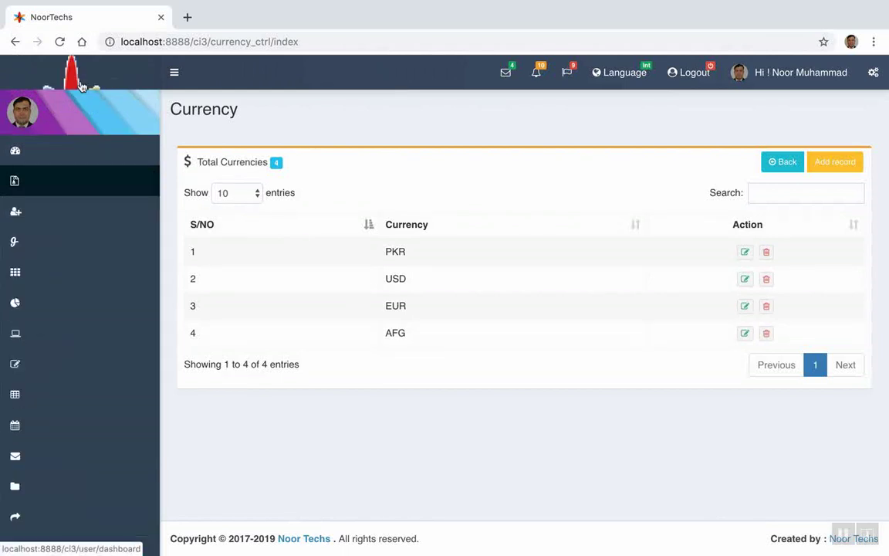
{"action": "left_click", "coordinate": [24, 112]}
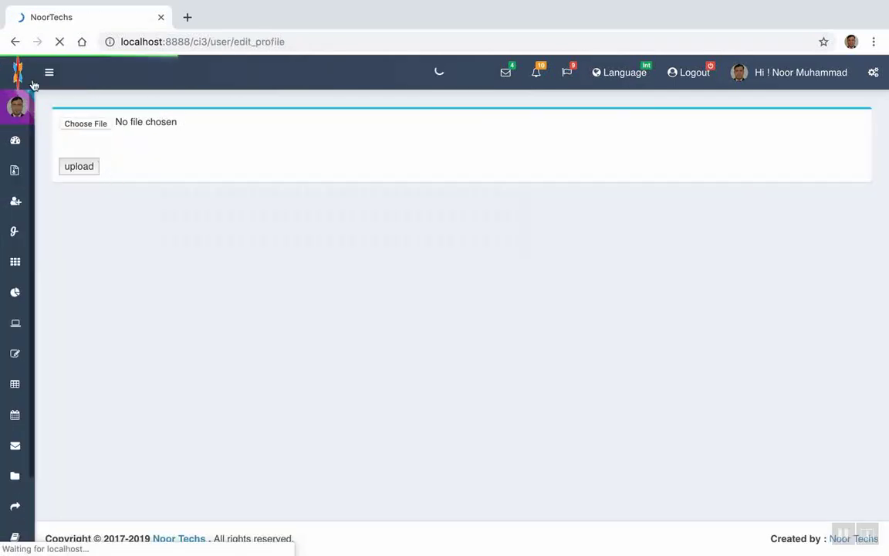
Keep role Admin and the sidebar style, choose the Modern messenger skin, and update the account
{"action": "left_click", "coordinate": [23, 74]}
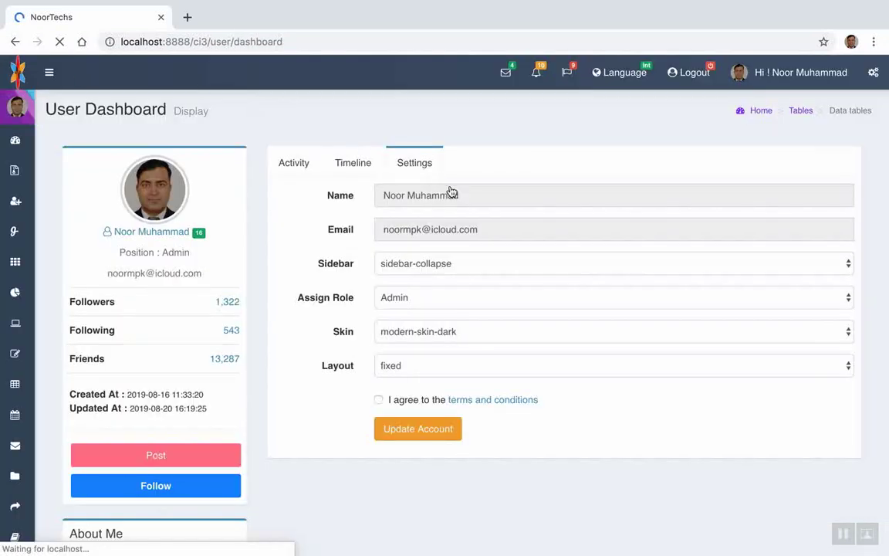
{"action": "left_click", "coordinate": [406, 300]}
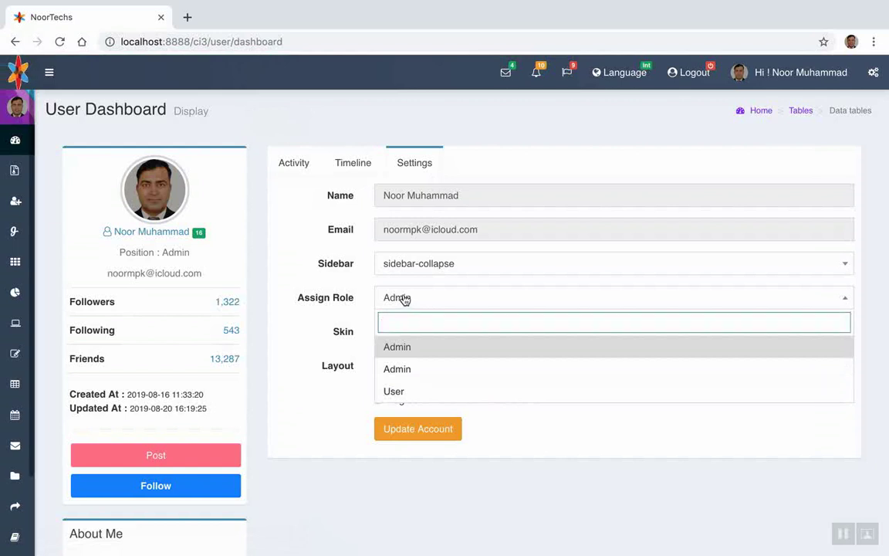
{"action": "left_click", "coordinate": [405, 300]}
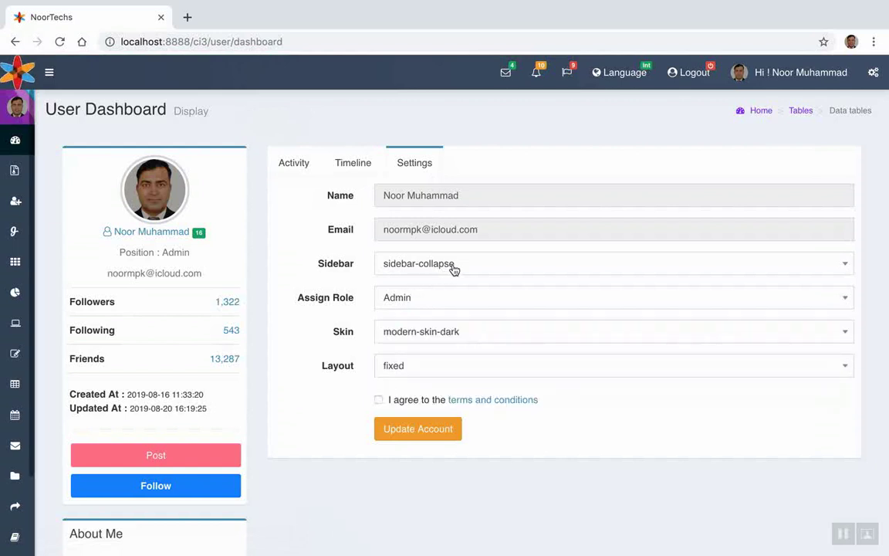
{"action": "scroll", "coordinate": [453, 270], "scroll_direction": "down", "scroll_amount": 2}
{"action": "scroll", "coordinate": [454, 269], "scroll_direction": "up", "scroll_amount": 2}
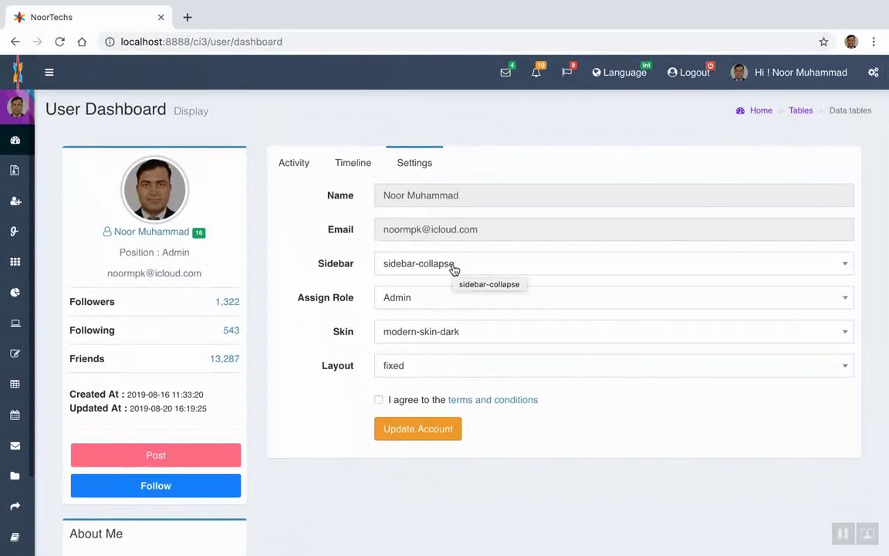
{"action": "scroll", "coordinate": [453, 269], "scroll_direction": "down", "scroll_amount": 2}
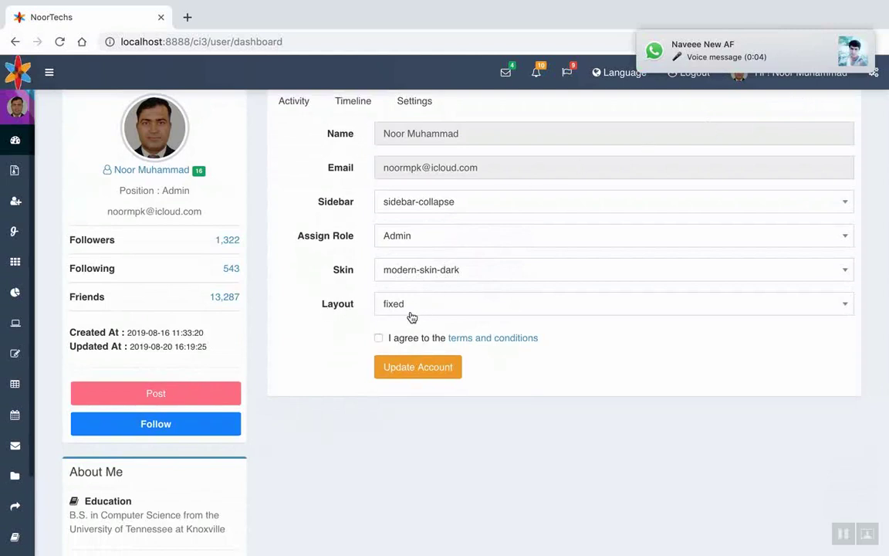
{"action": "scroll", "coordinate": [411, 314], "scroll_direction": "up", "scroll_amount": 2}
{"action": "left_click", "coordinate": [425, 275]}
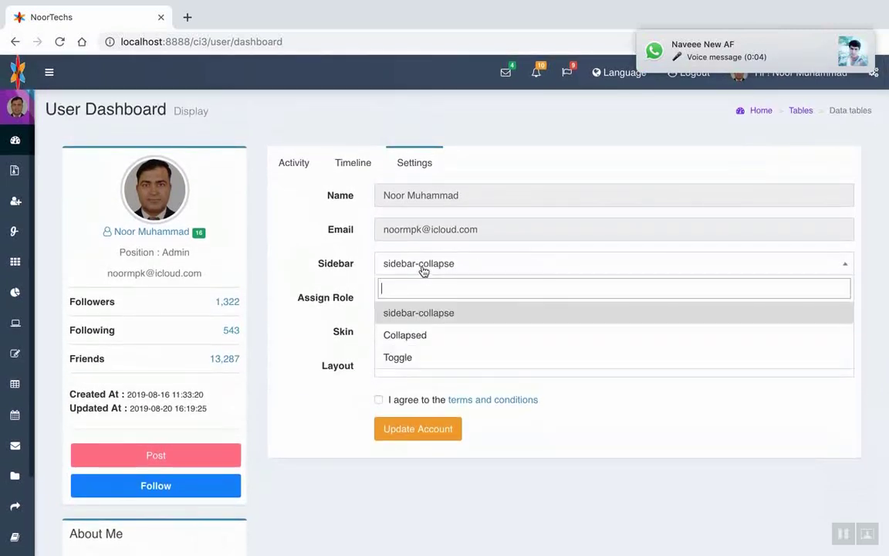
{"action": "left_click", "coordinate": [423, 271]}
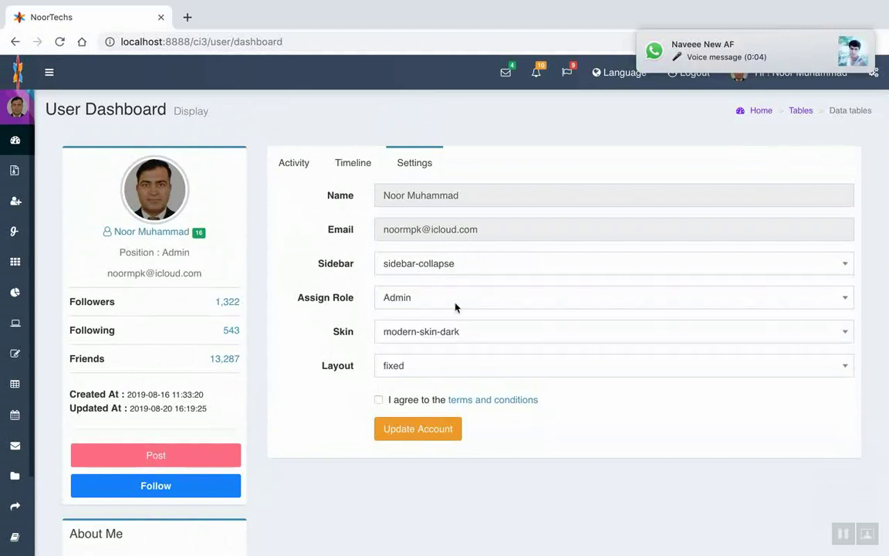
{"action": "left_click", "coordinate": [398, 340]}
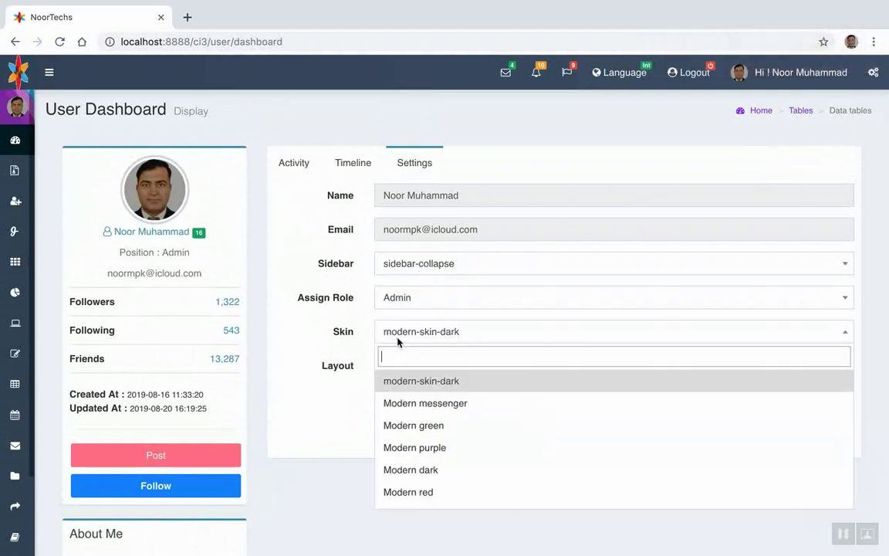
{"action": "left_click", "coordinate": [454, 404]}
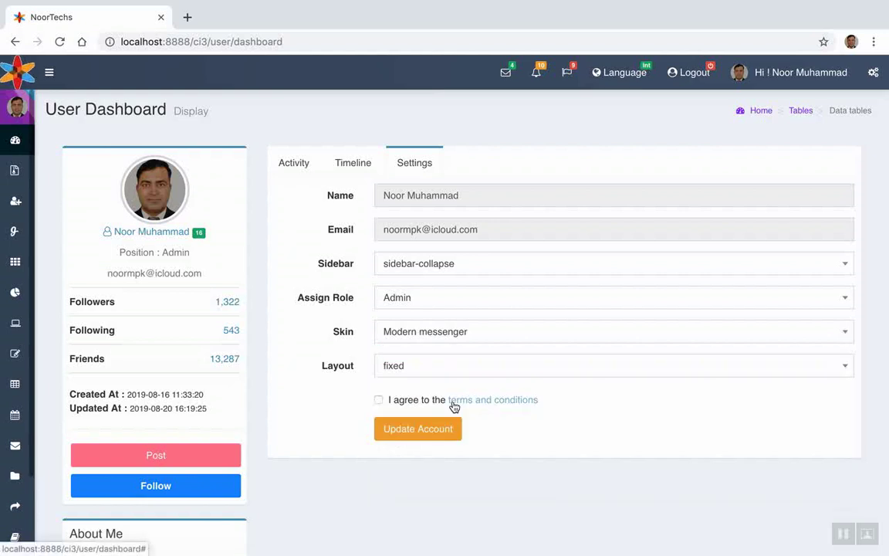
{"action": "left_click", "coordinate": [416, 433]}
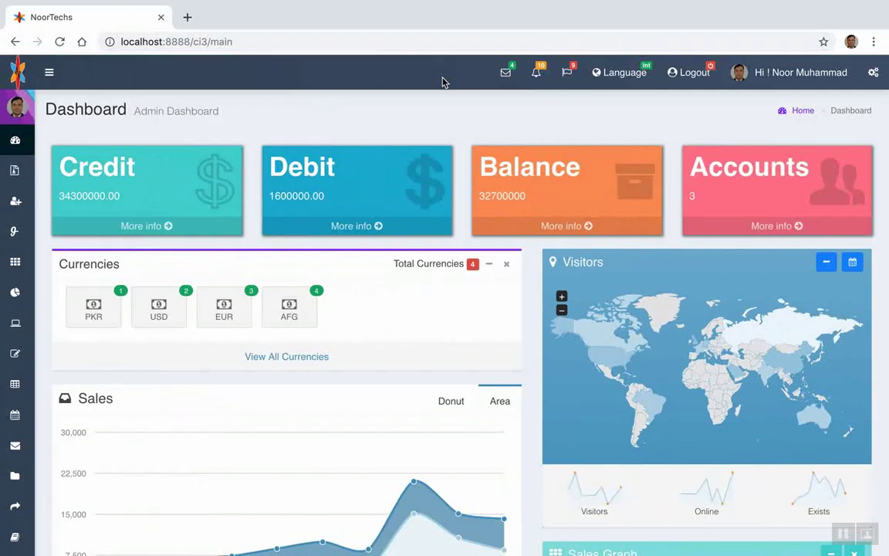
Log out of the admin panel and sign back in to the Admin Dashboard
{"action": "scroll", "coordinate": [306, 268], "scroll_direction": "down", "scroll_amount": 2}
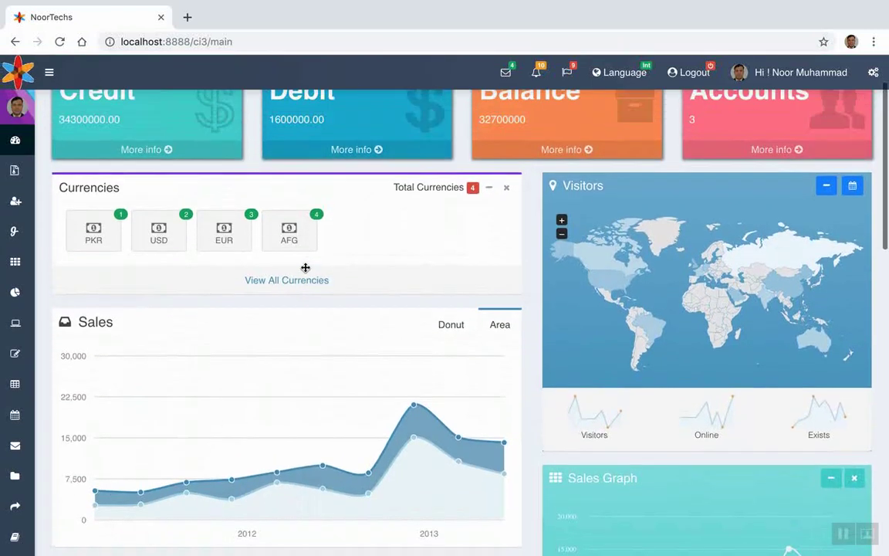
{"action": "scroll", "coordinate": [306, 268], "scroll_direction": "up", "scroll_amount": 2}
{"action": "left_click", "coordinate": [673, 74]}
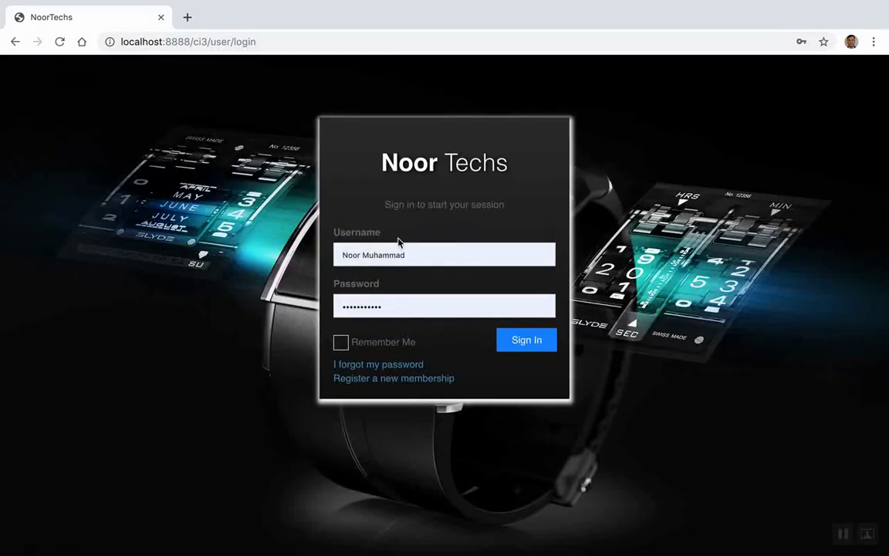
{"action": "left_click", "coordinate": [511, 347]}
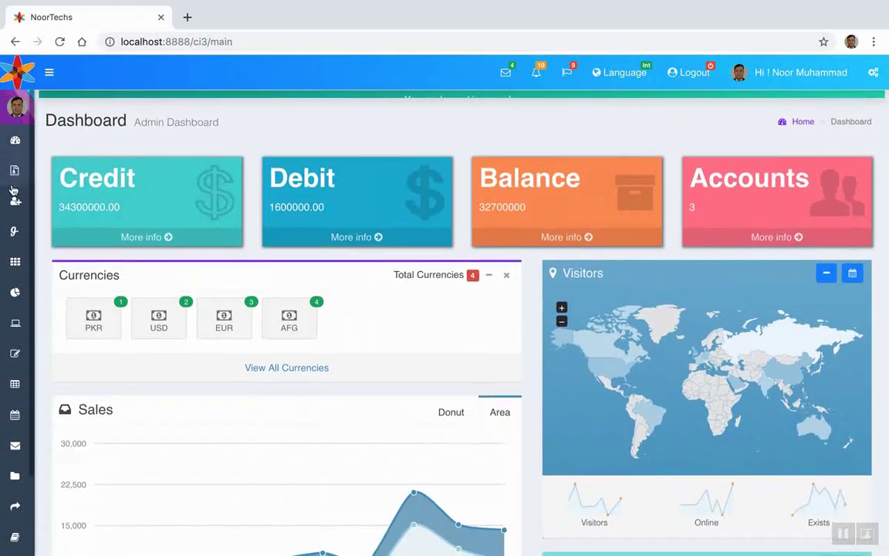
{"action": "mouse_move", "coordinate": [23, 185]}
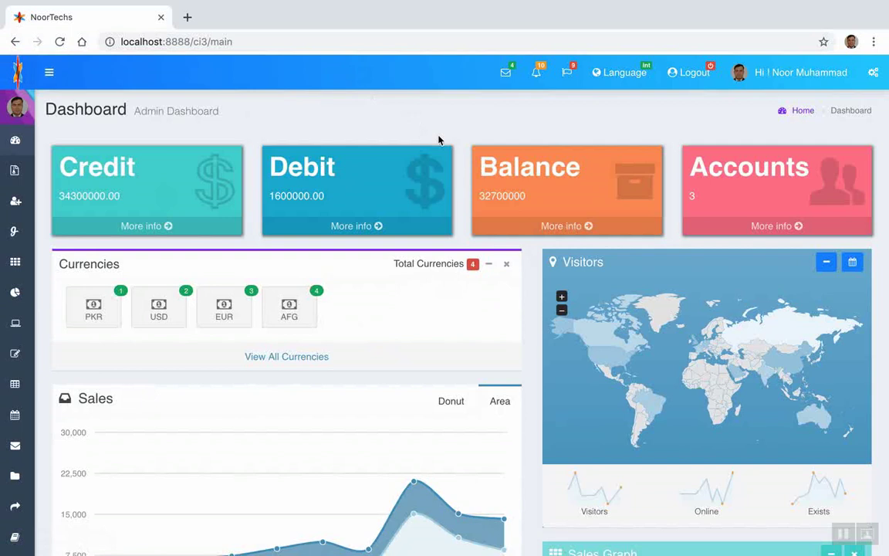
{"action": "scroll", "coordinate": [358, 284], "scroll_direction": "down", "scroll_amount": 2}
{"action": "scroll", "coordinate": [355, 281], "scroll_direction": "up", "scroll_amount": 2}
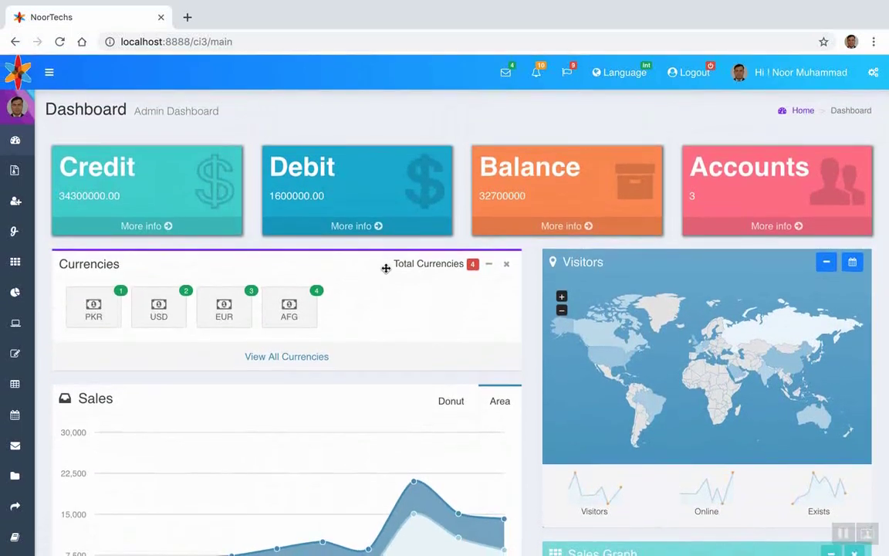